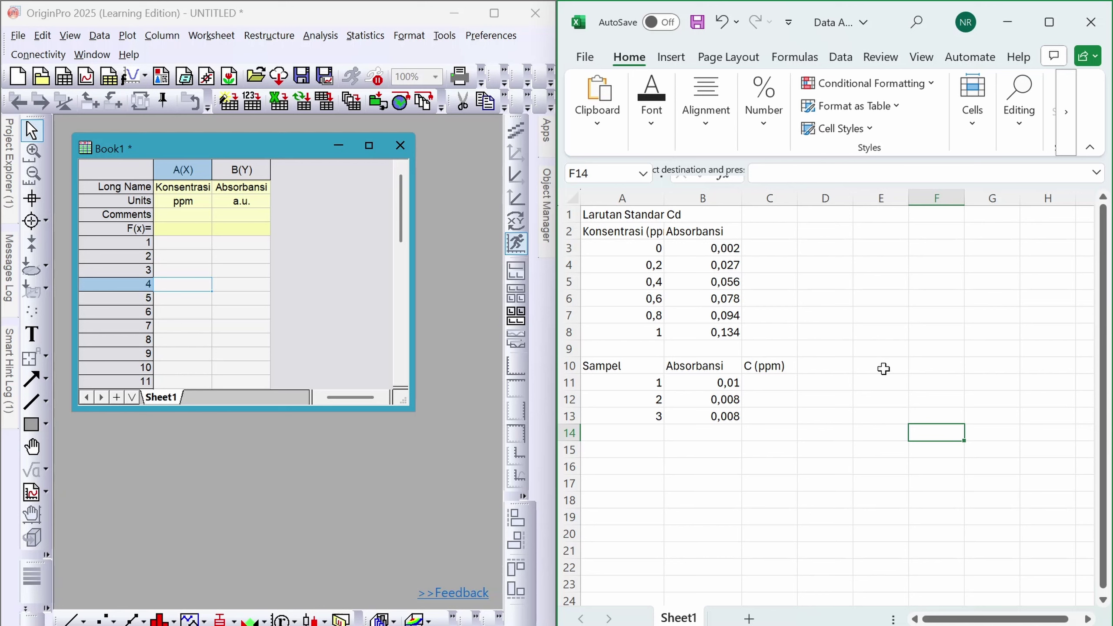
# Review the Long Name and Units entries of columns A(X) and B(Y) in the Book1 worksheet
pyautogui.click(188, 193)
pyautogui.click(183, 167)
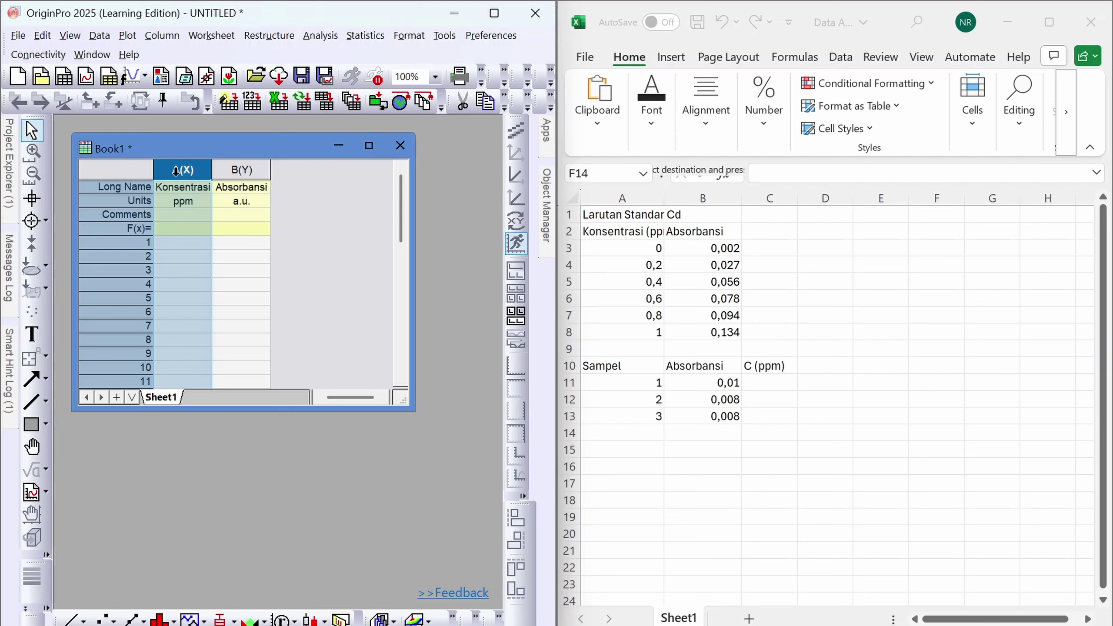
pyautogui.click(233, 169)
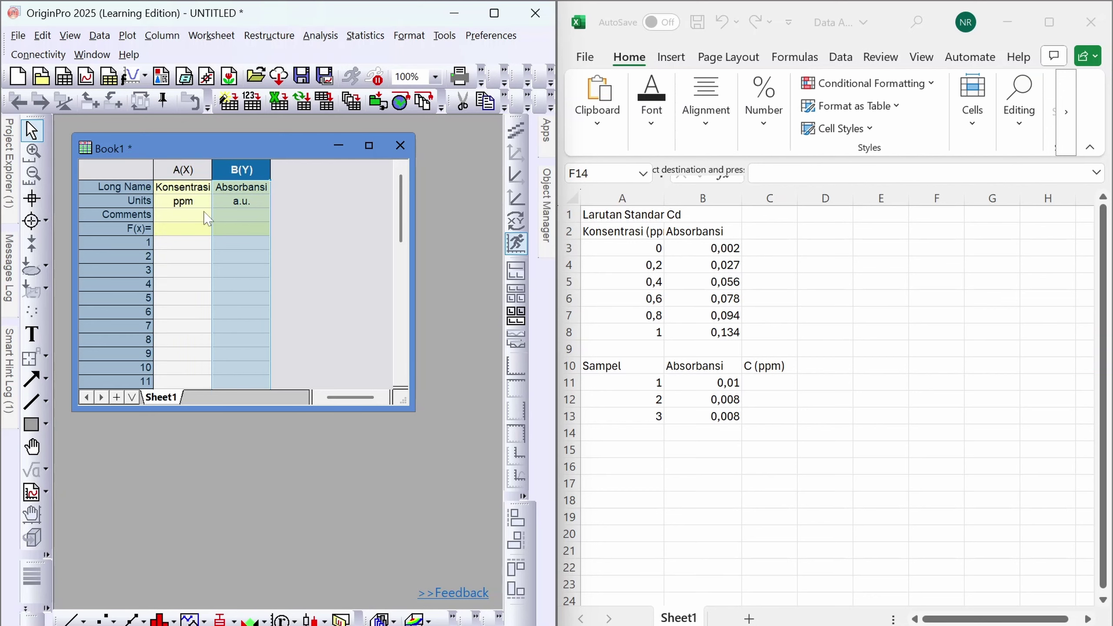
pyautogui.click(169, 192)
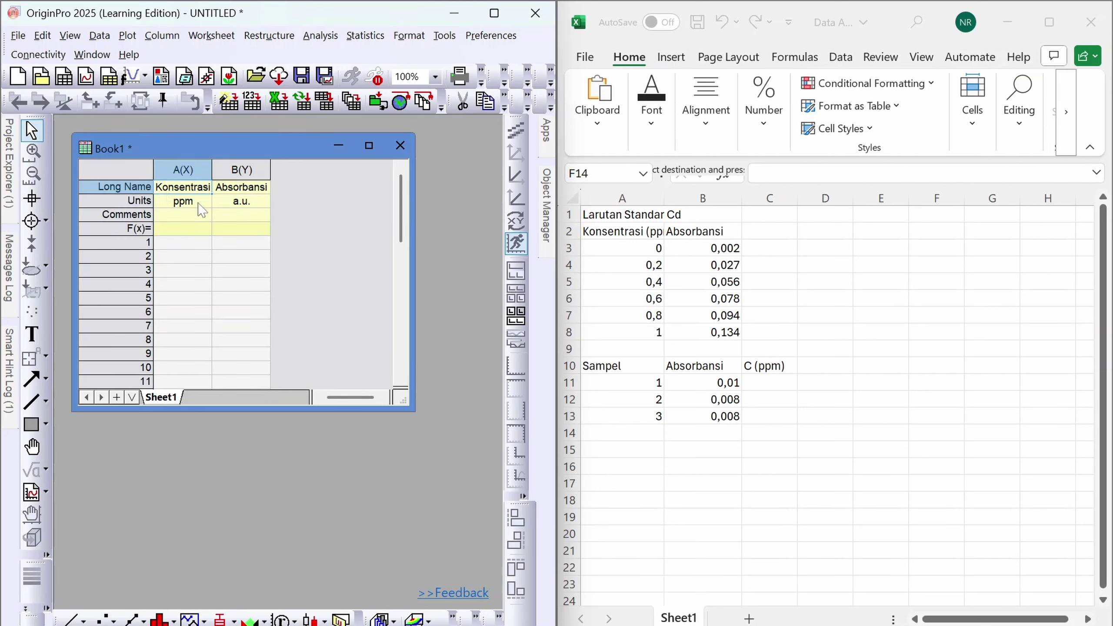
pyautogui.doubleClick(187, 190)
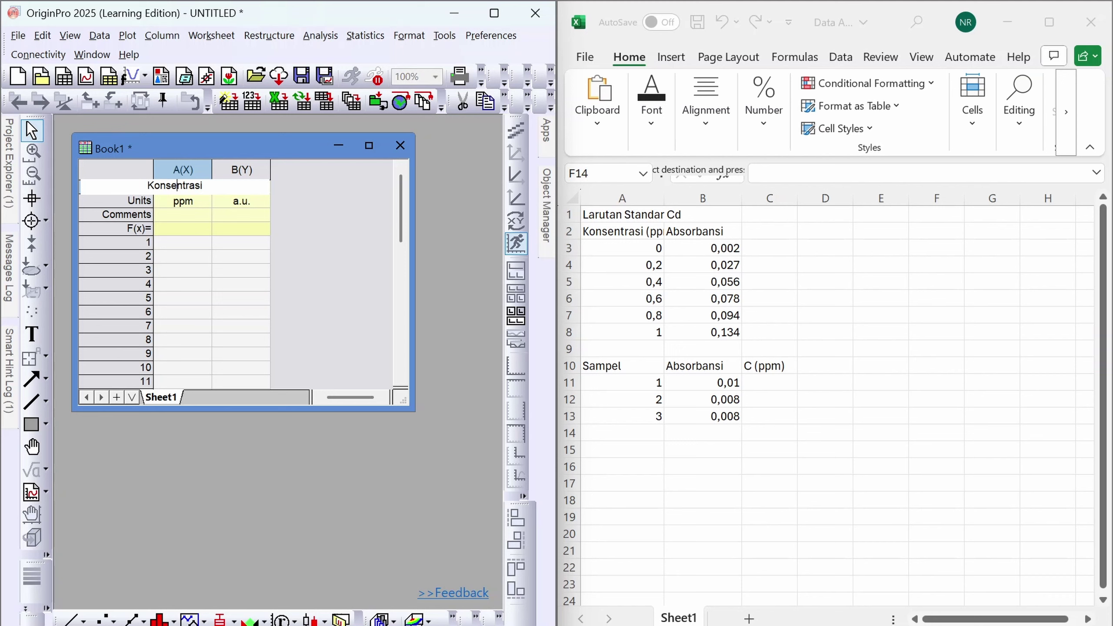
pyautogui.click(205, 225)
pyautogui.click(187, 285)
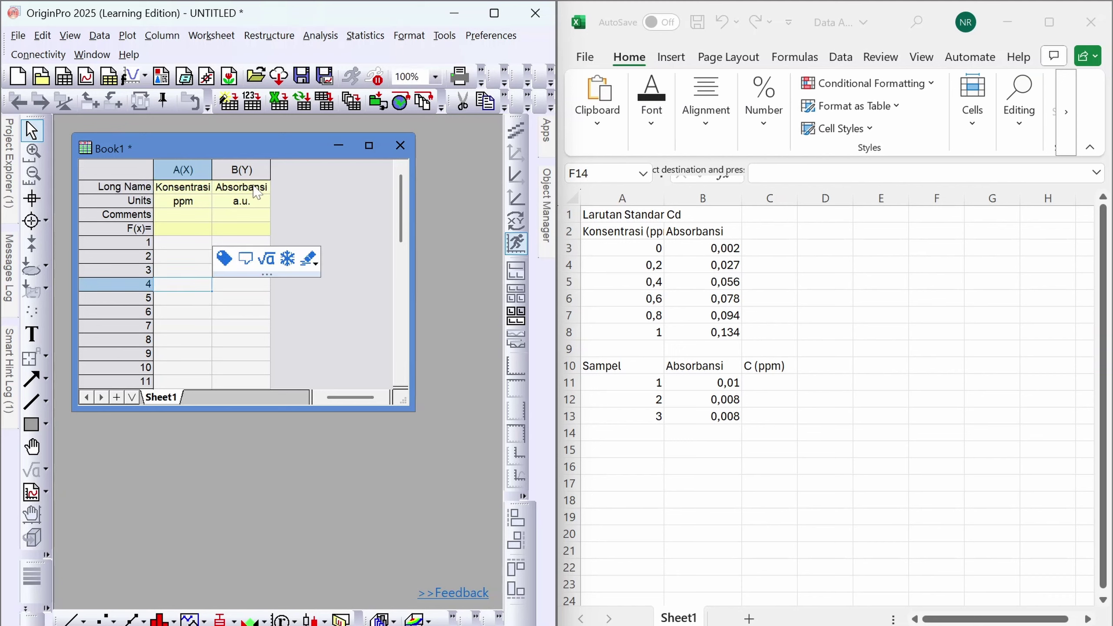
pyautogui.click(186, 226)
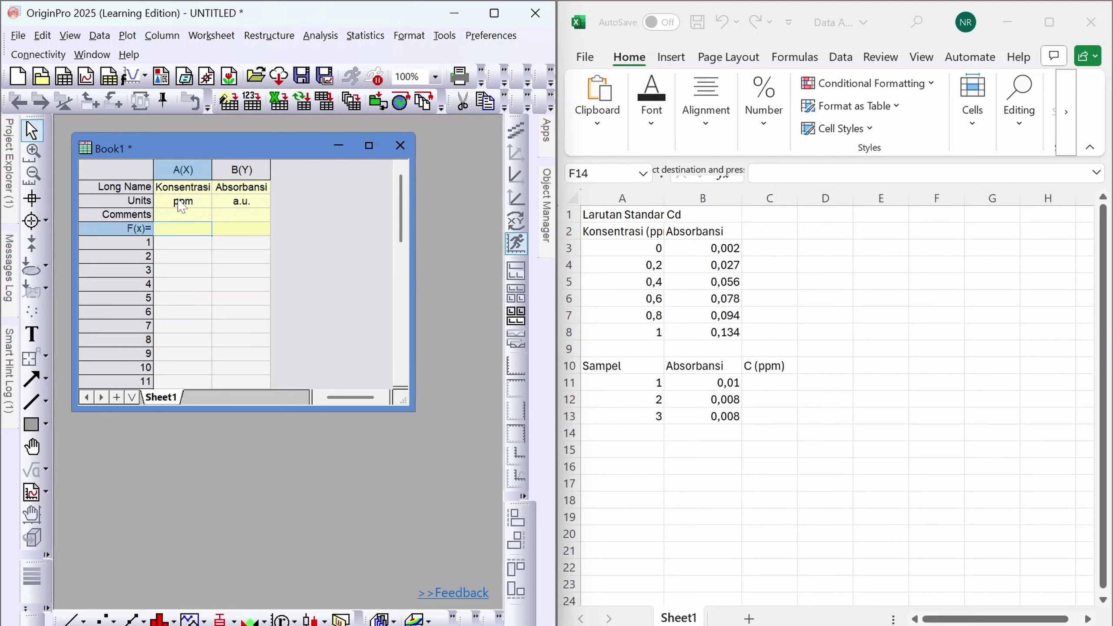
pyautogui.click(182, 203)
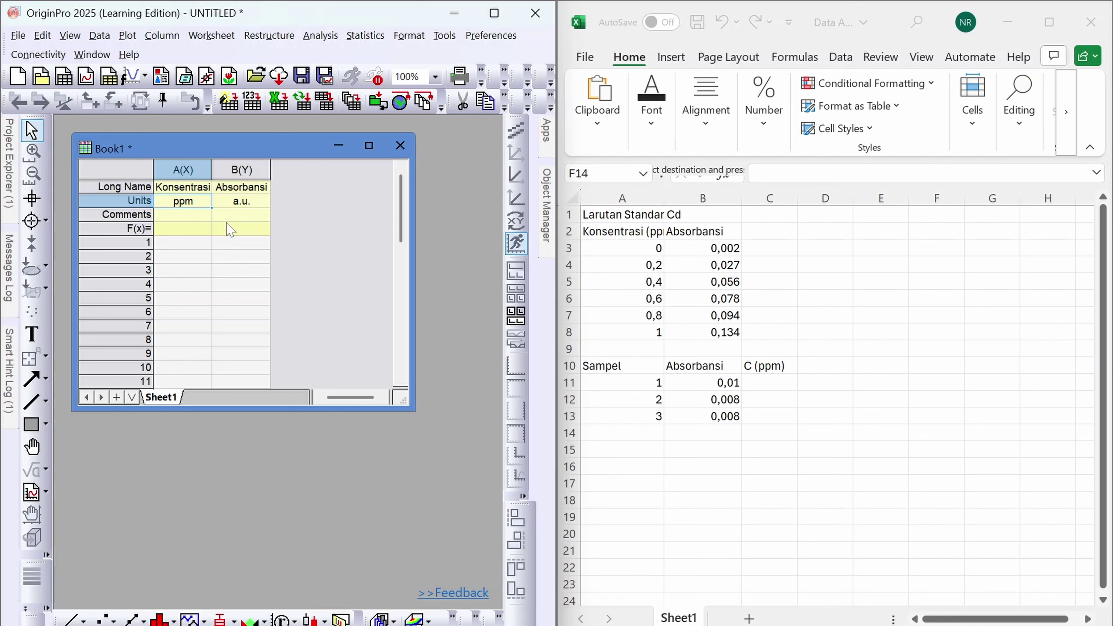
pyautogui.click(185, 188)
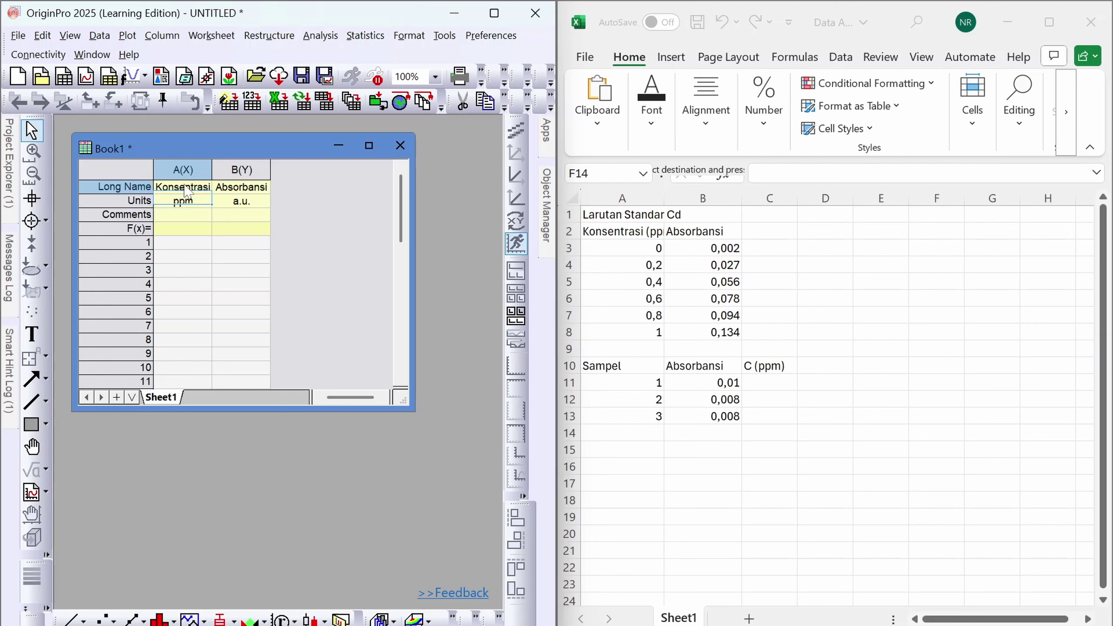
pyautogui.click(241, 189)
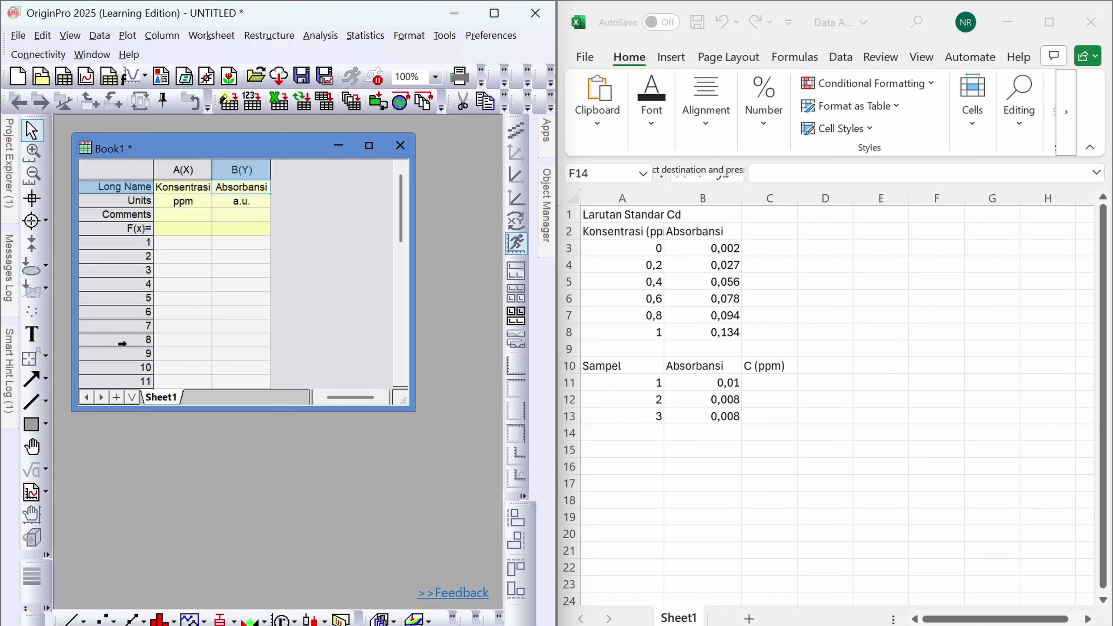
pyautogui.click(203, 256)
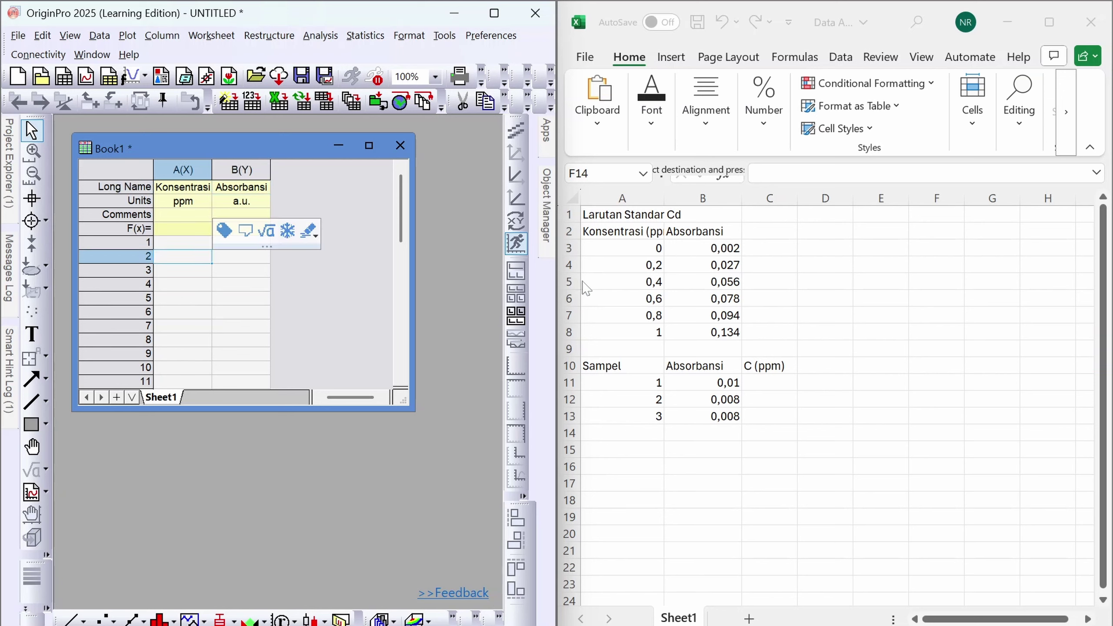
# Copy the concentration values in A3:A8 of the Excel sheet into column A(X) of Book1, starting at row 1
pyautogui.click(893, 292)
pyautogui.click(1041, 263)
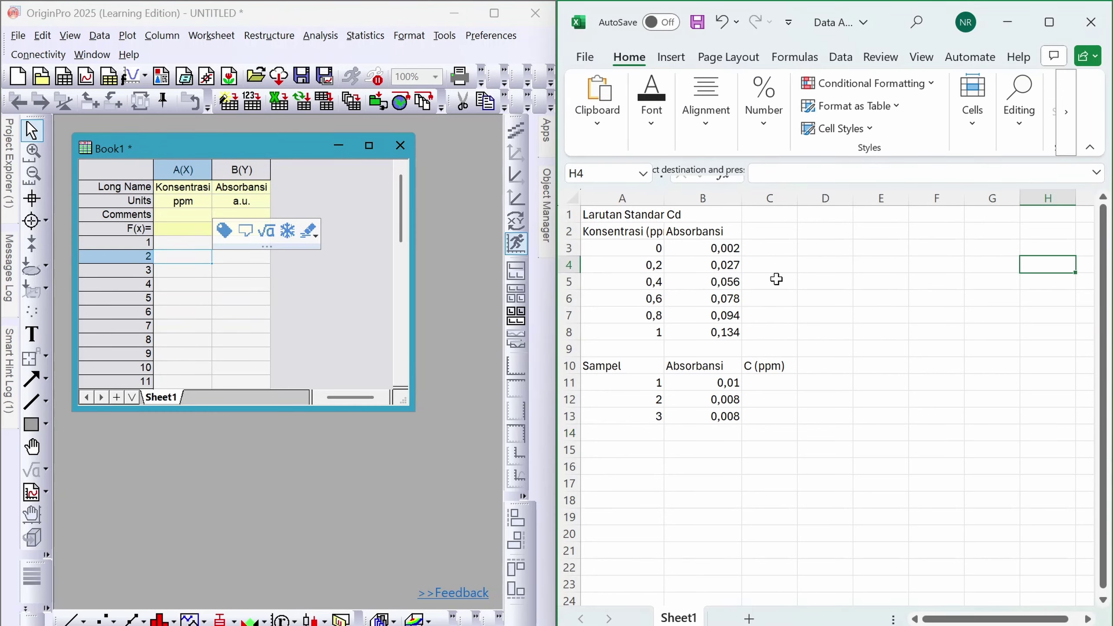
pyautogui.click(637, 247)
pyautogui.moveTo(637, 246); pyautogui.dragTo(638, 326)
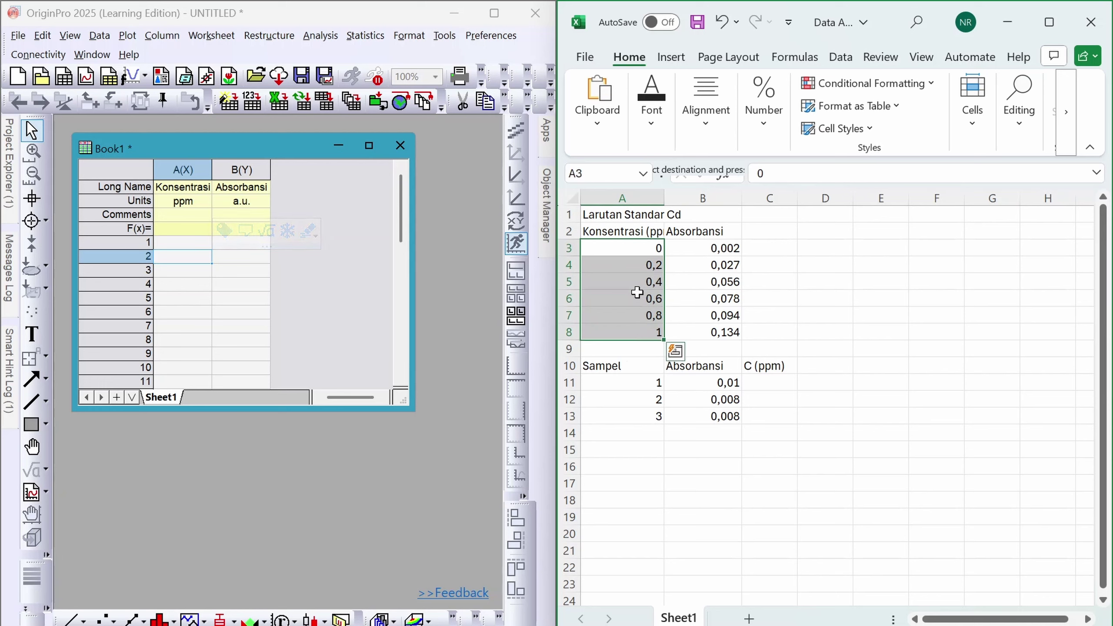
pyautogui.rightClick(635, 283)
pyautogui.click(710, 140)
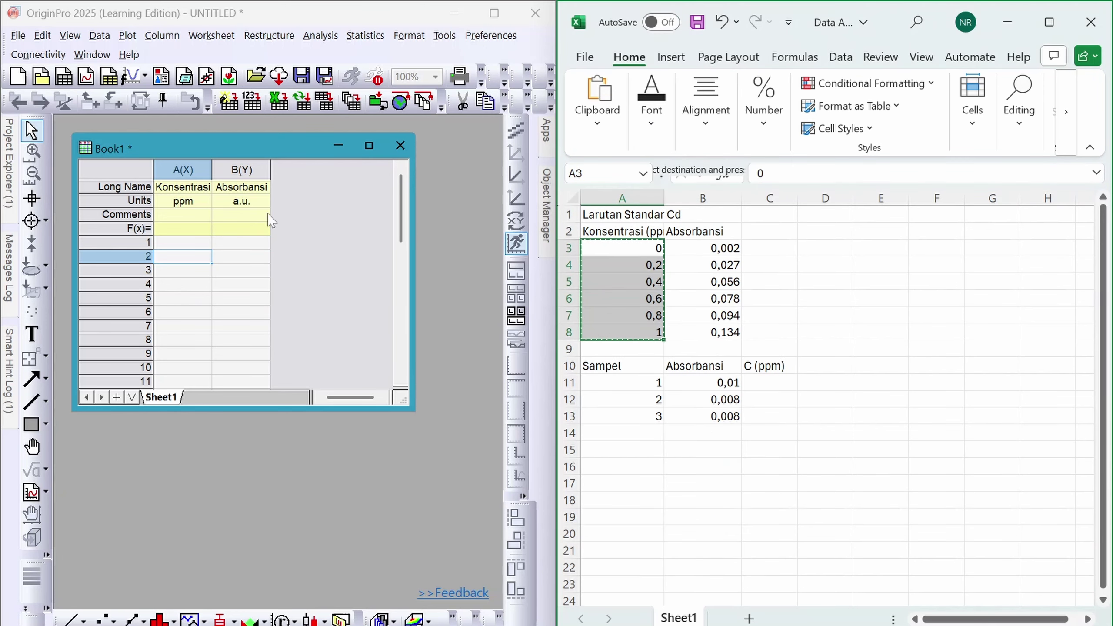
pyautogui.click(197, 244)
pyautogui.hotkey('ctrl', 'v')
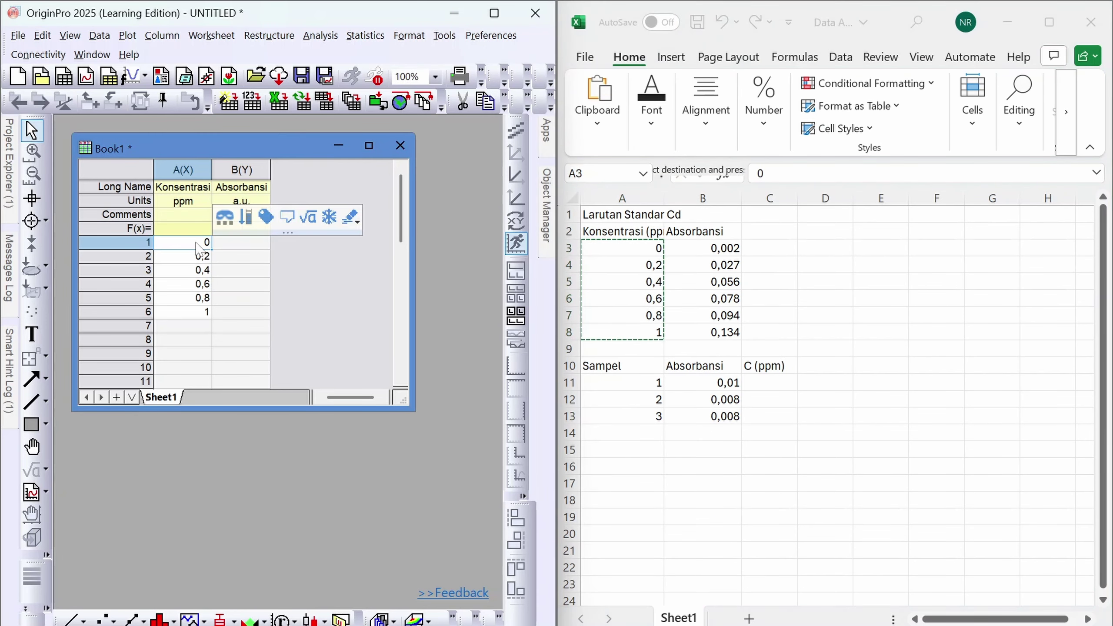
# Copy the absorbance values in B3:B8 of the Excel sheet into column B(Y) of Book1, starting at row 1
pyautogui.hotkey('alt', 'Tab')
pyautogui.moveTo(726, 249); pyautogui.dragTo(726, 332)
pyautogui.hotkey('ctrl', 'c')
pyautogui.click(242, 244)
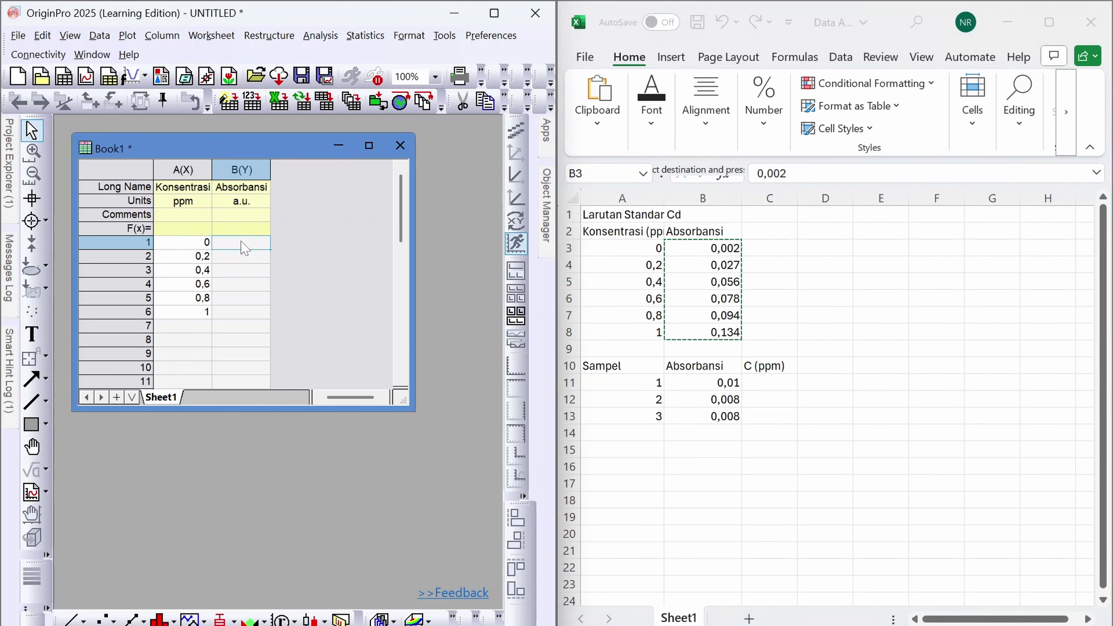
pyautogui.hotkey('ctrl', 'v')
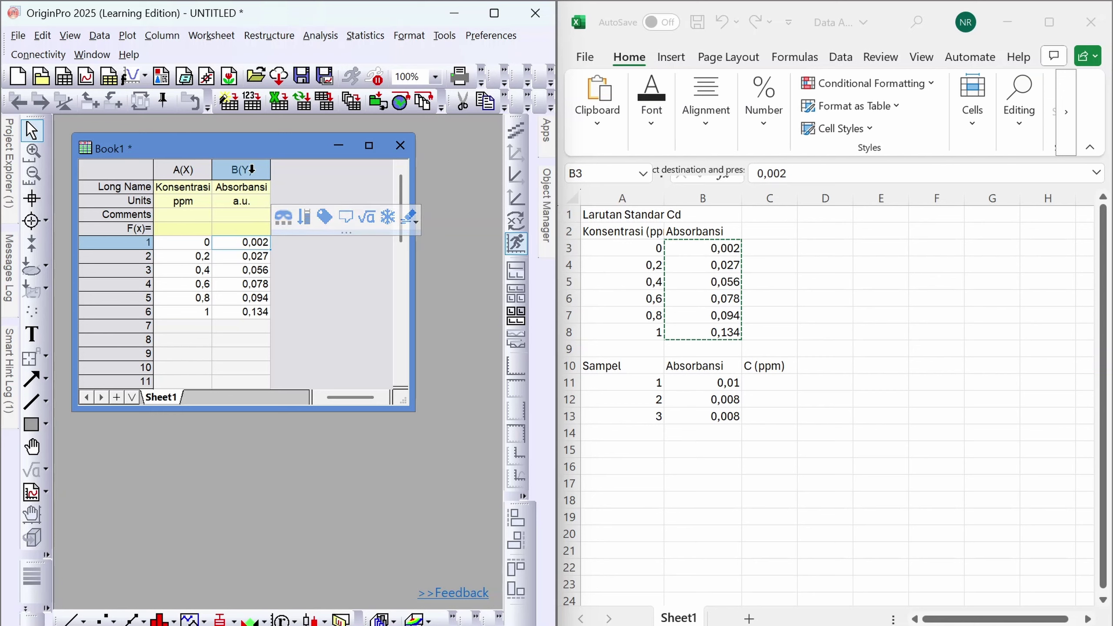
pyautogui.click(217, 341)
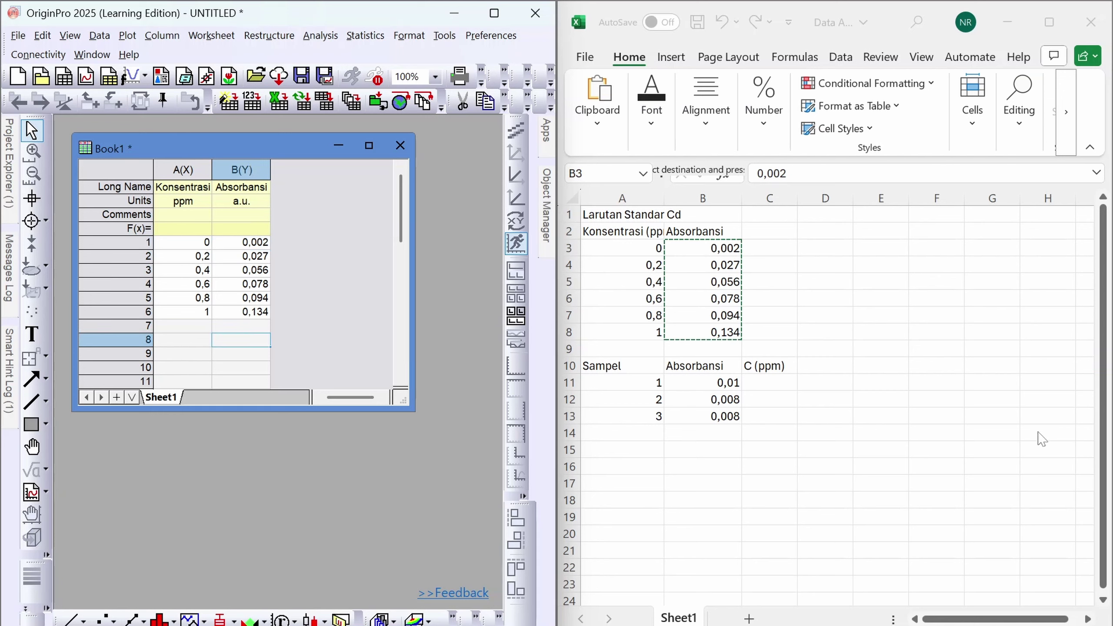
pyautogui.click(779, 382)
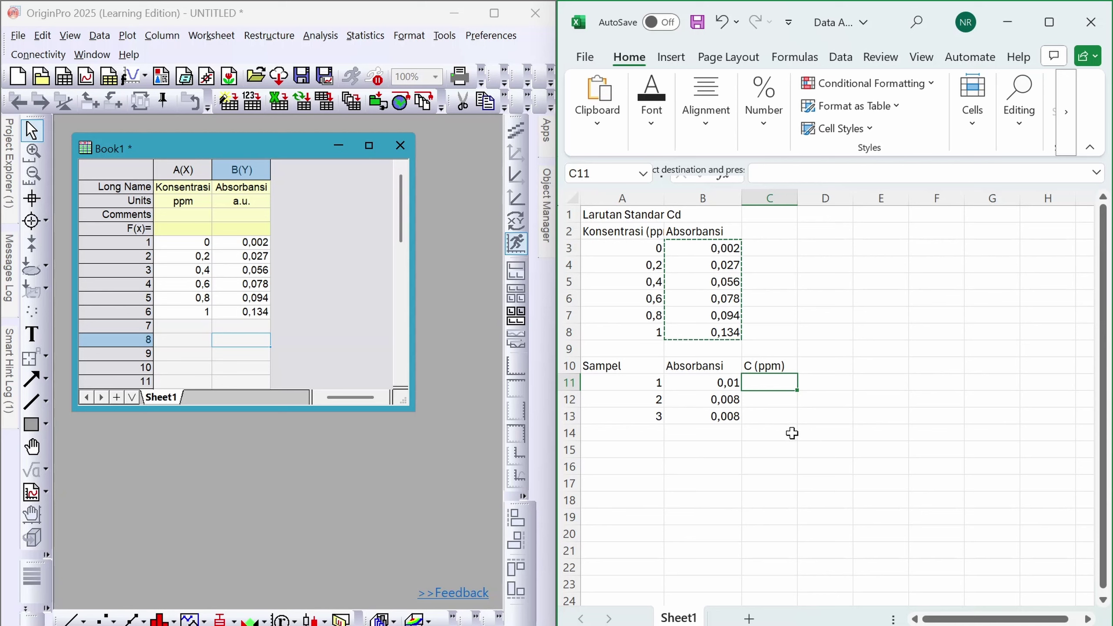
# Maximize OriginPro and create a scatter plot from columns A(X) and B(Y)
pyautogui.click(483, 19)
pyautogui.moveTo(186, 137); pyautogui.dragTo(234, 136)
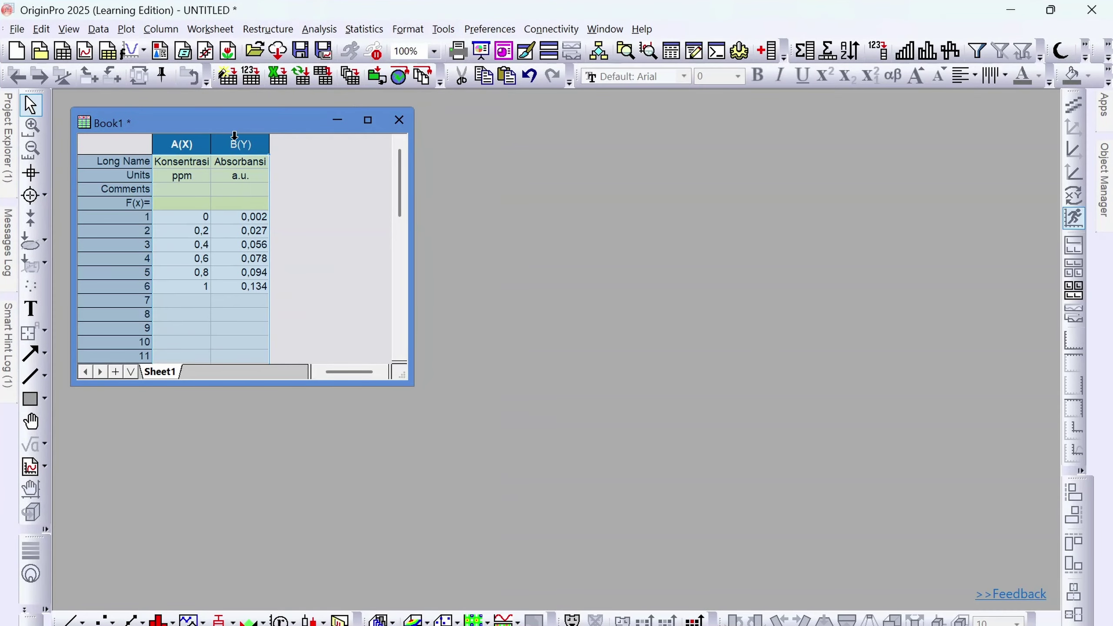
pyautogui.click(125, 30)
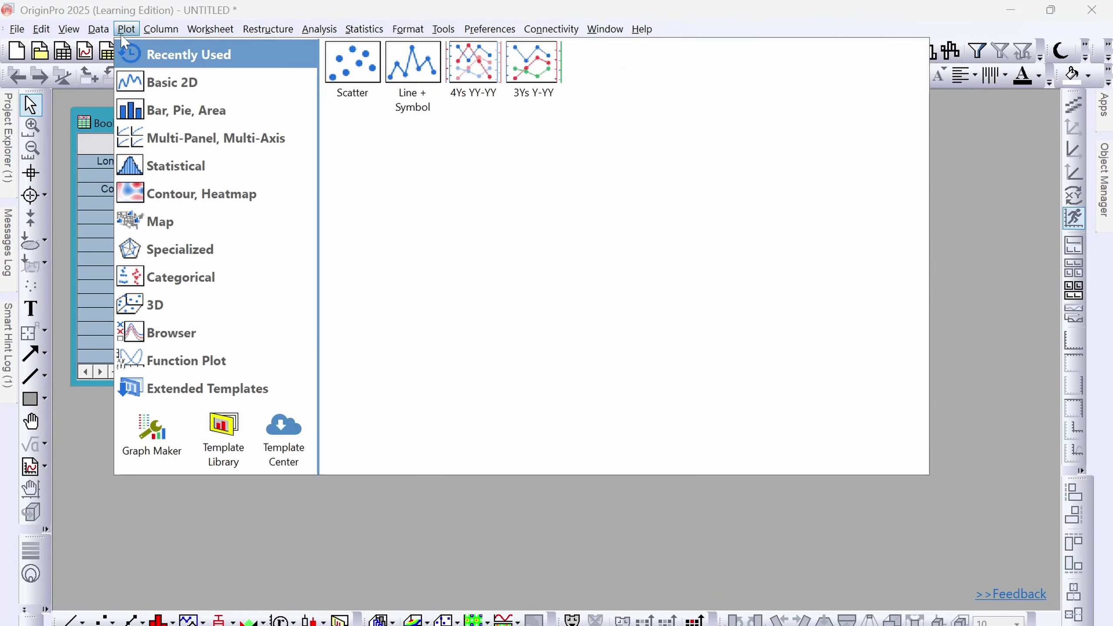
pyautogui.click(352, 64)
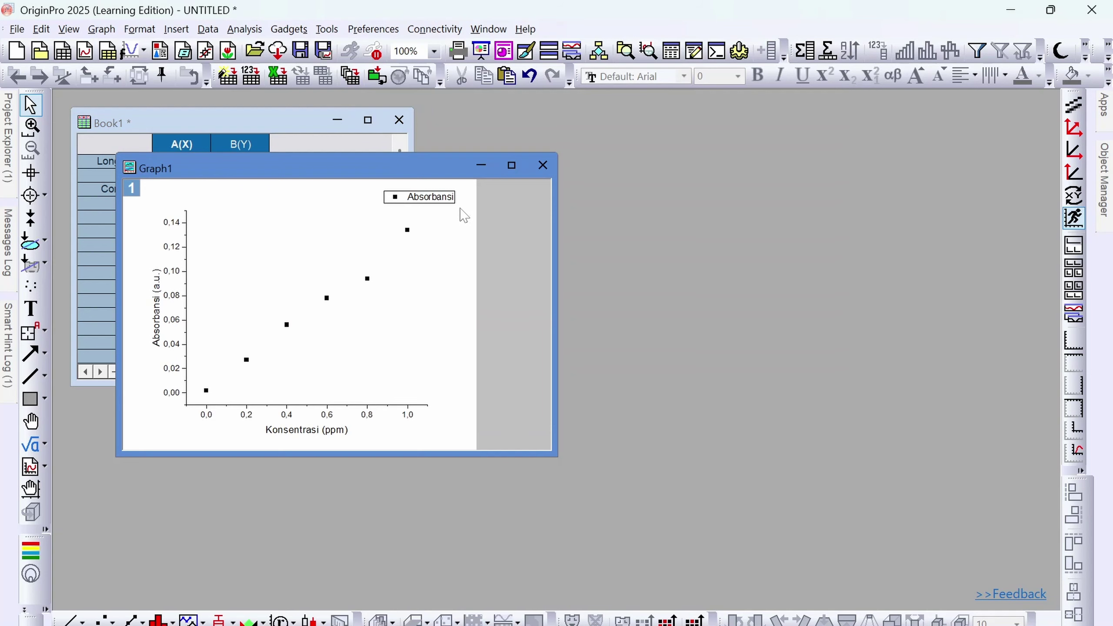
# Delete the Absorbansi legend from the graph and move the graph window beside the worksheet so the data is uncovered
pyautogui.click(442, 198)
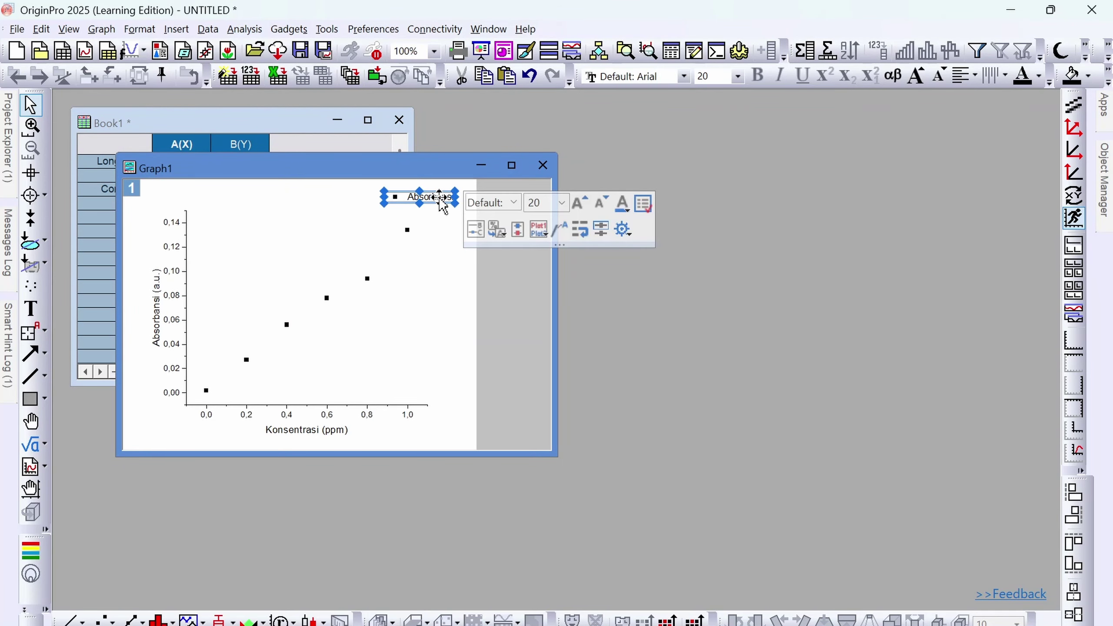
pyautogui.press('Delete')
pyautogui.moveTo(393, 177); pyautogui.dragTo(680, 174)
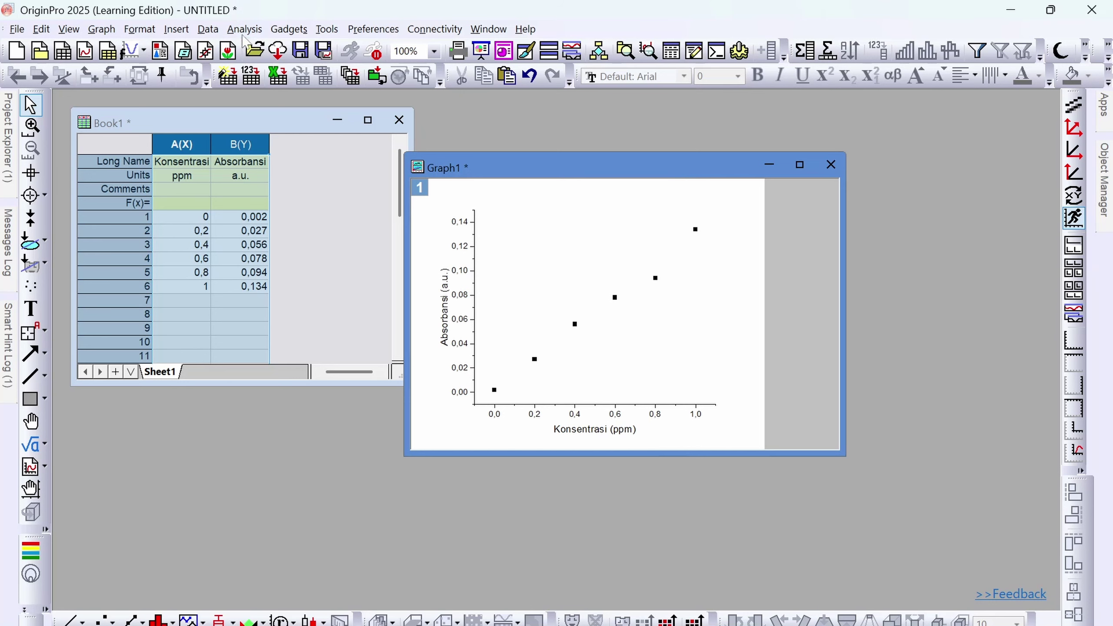
# Run a Linear Fit on the Absorbansi plot with the default settings and accept switching to the report sheet
pyautogui.click(244, 32)
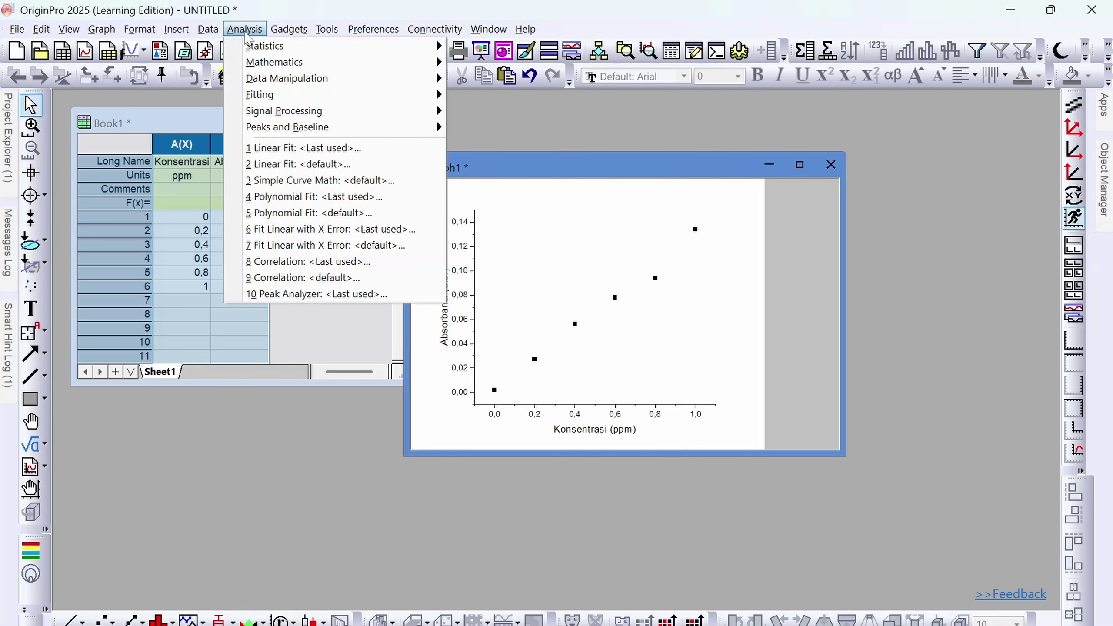
pyautogui.moveTo(309, 104)
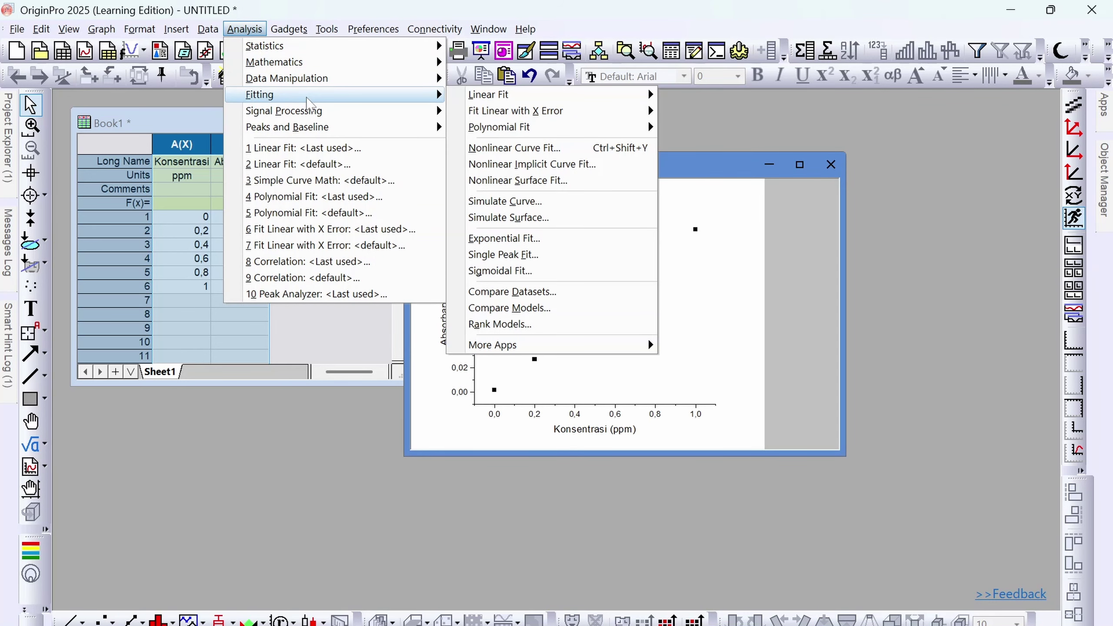
pyautogui.moveTo(547, 95)
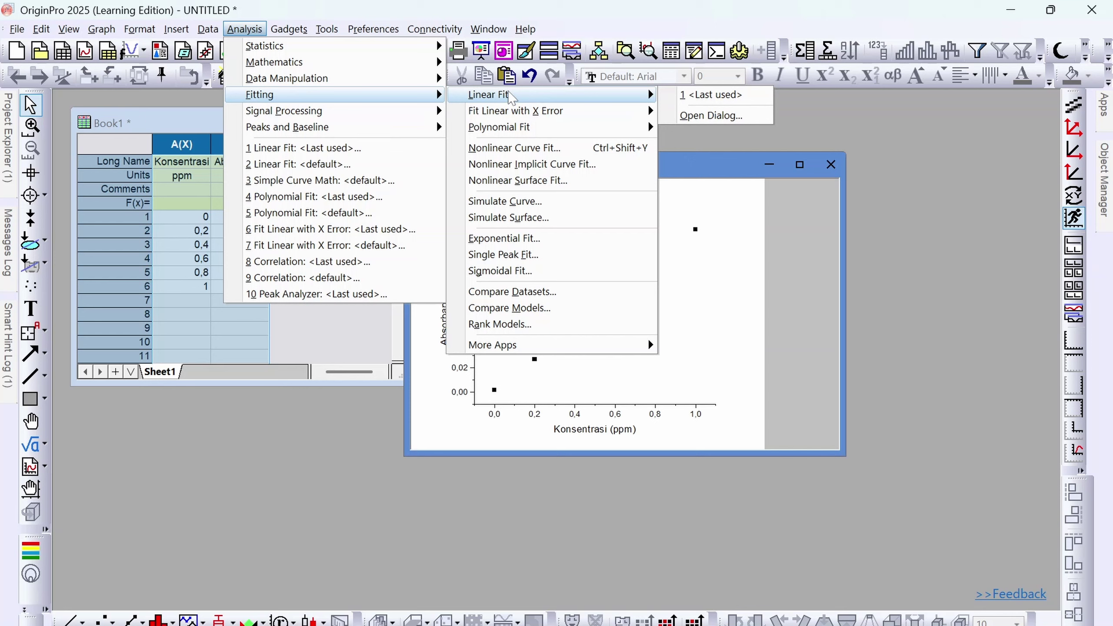
pyautogui.click(691, 123)
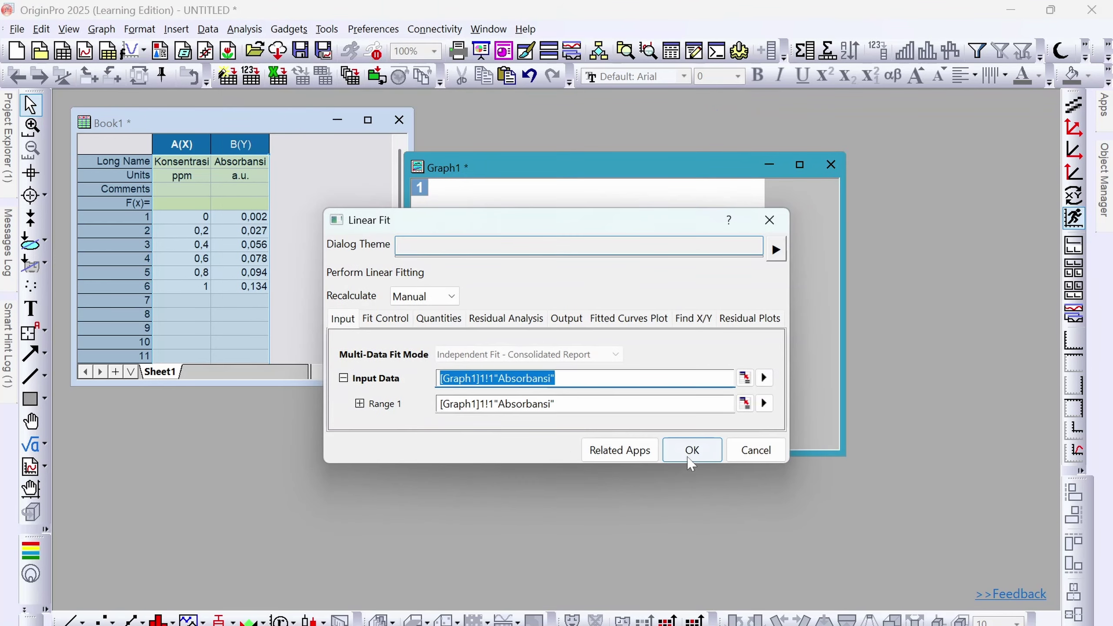
pyautogui.click(688, 458)
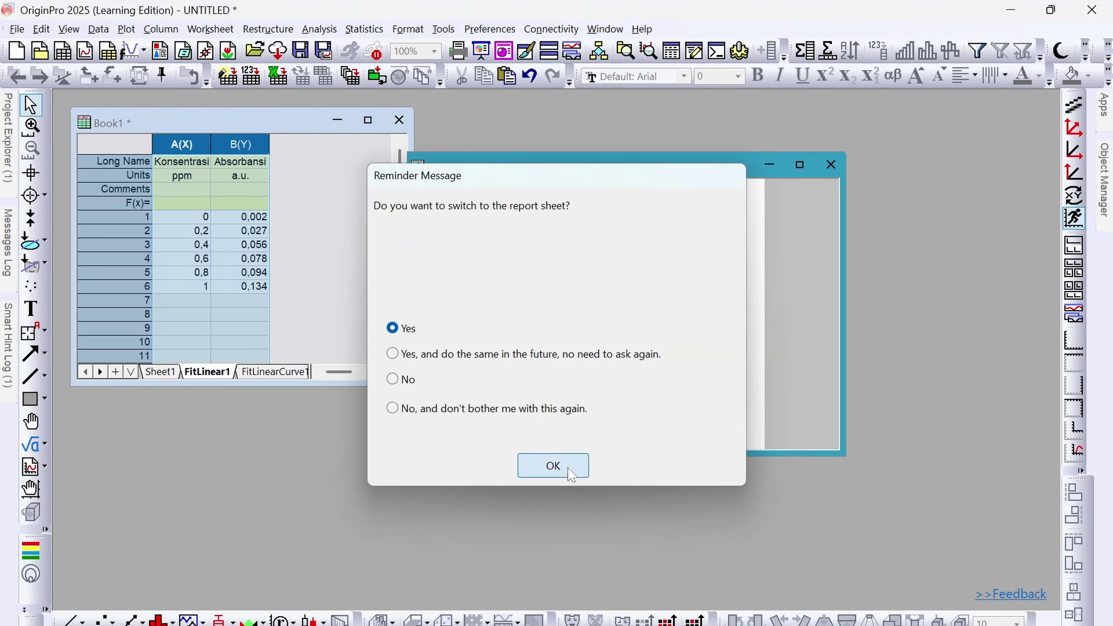
pyautogui.click(553, 465)
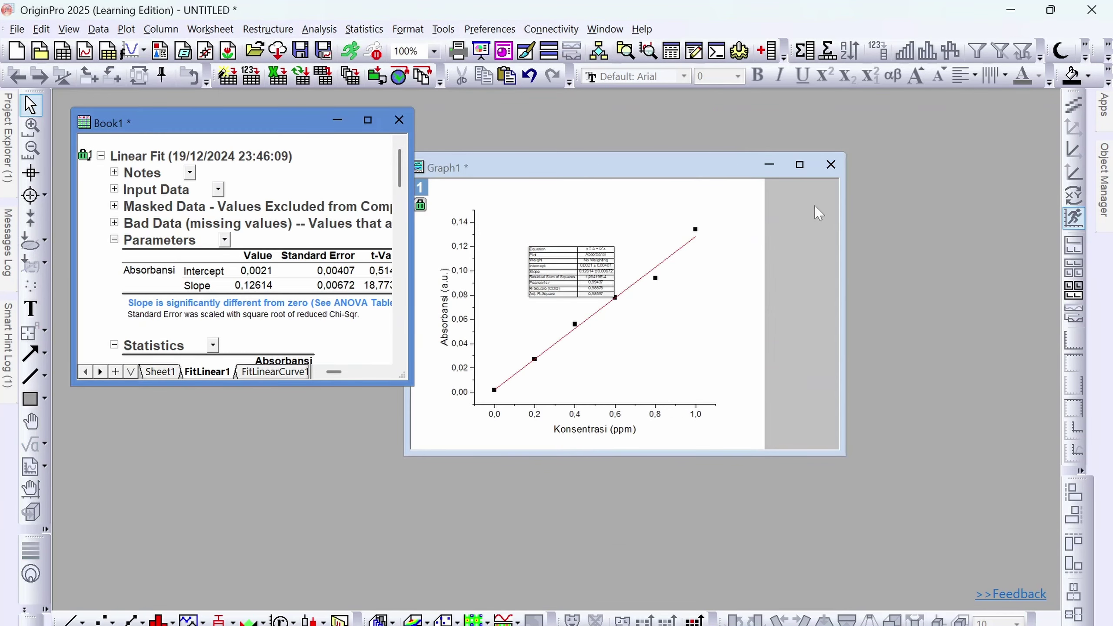
# Maximize the graph window, then enlarge the fit results table and place it in the plot's upper-left area, clear of the Y axis
pyautogui.click(798, 165)
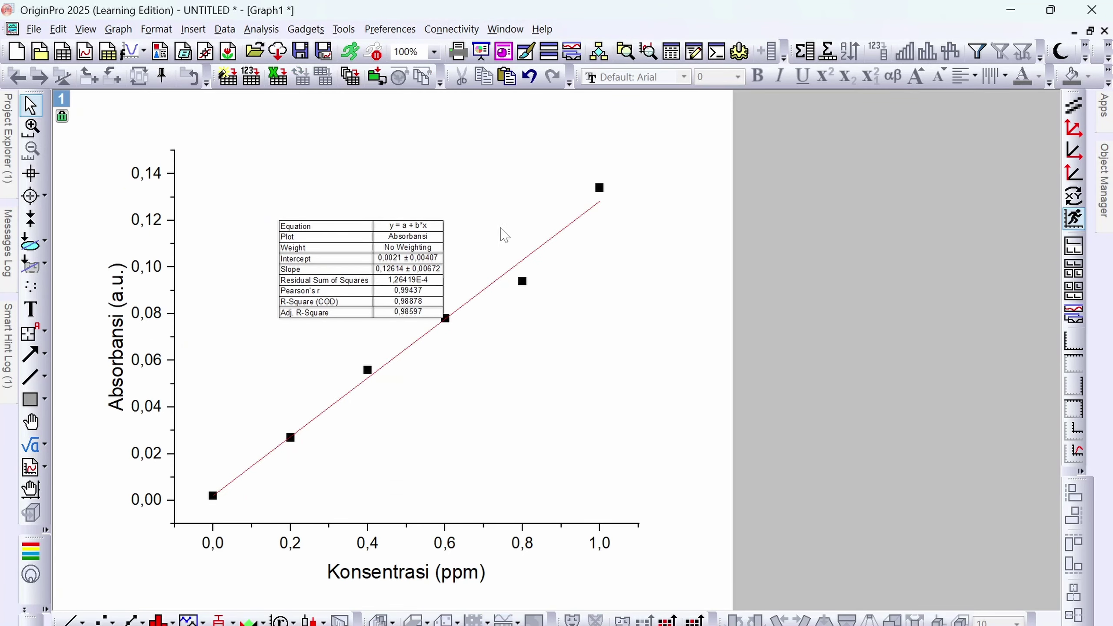
pyautogui.click(442, 316)
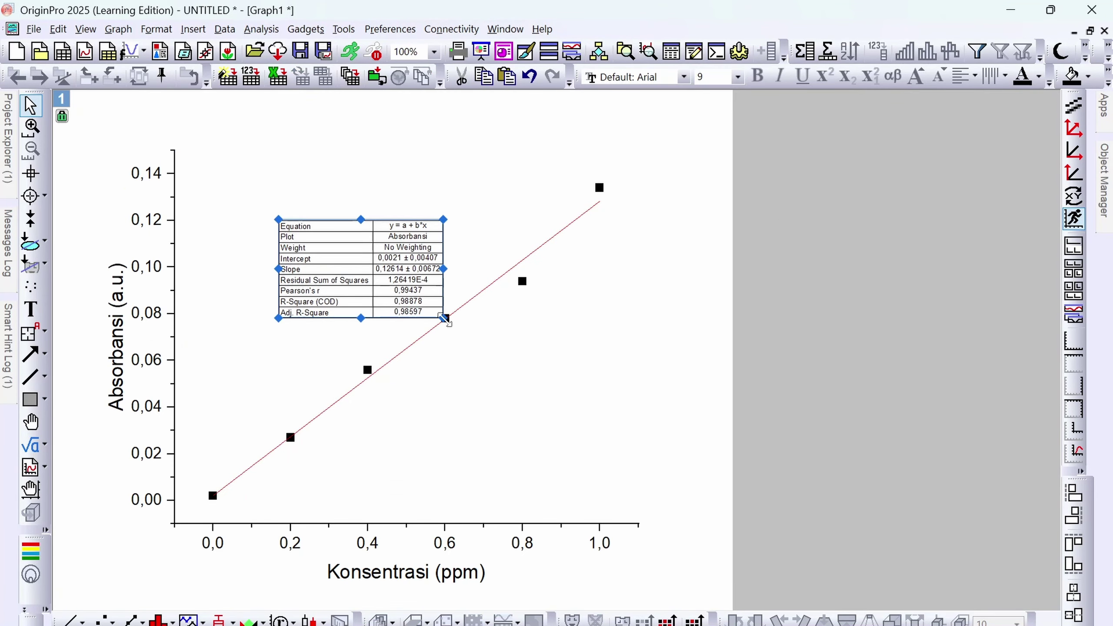
pyautogui.moveTo(444, 319); pyautogui.dragTo(519, 401)
pyautogui.moveTo(480, 218); pyautogui.dragTo(400, 142)
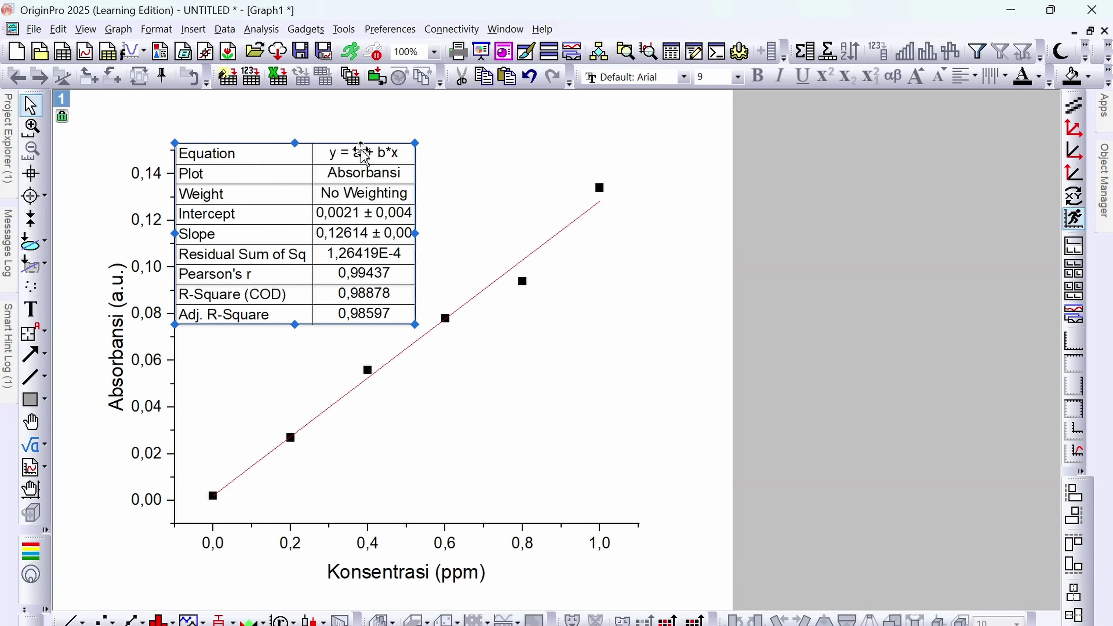
pyautogui.moveTo(374, 144); pyautogui.dragTo(392, 144)
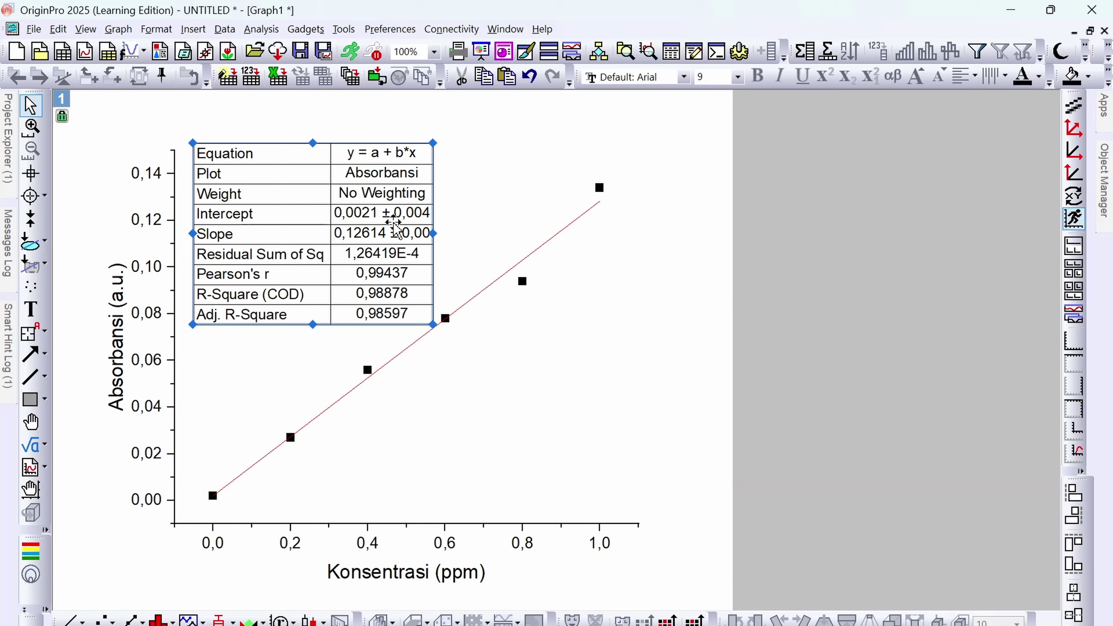
pyautogui.click(187, 183)
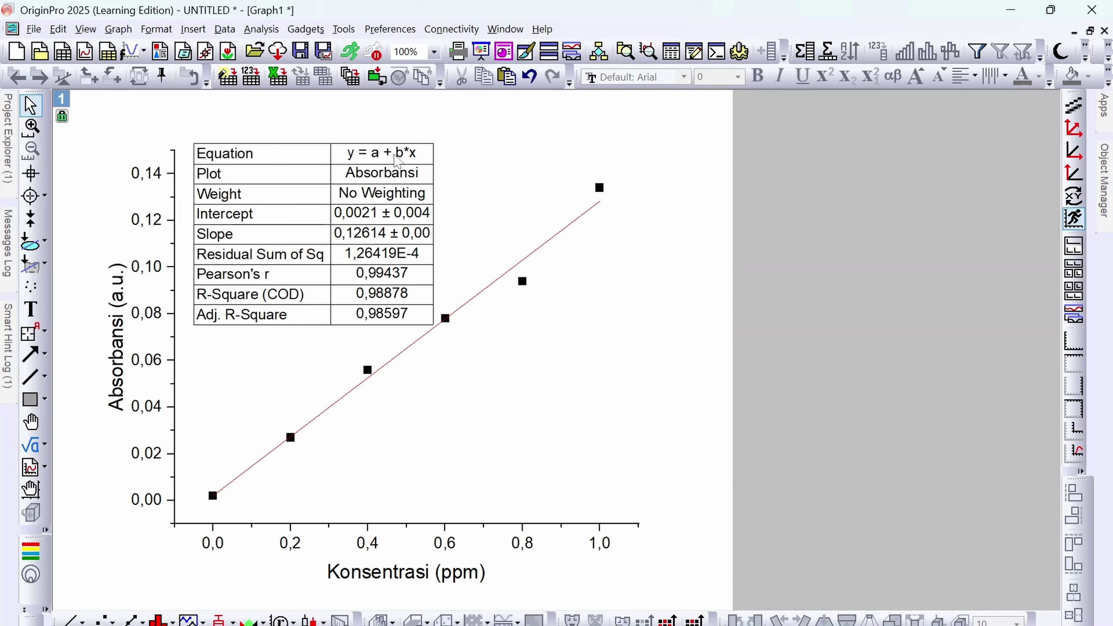
# Shift the fit results table slightly up and to the right, away from the fitted line
pyautogui.click(198, 239)
pyautogui.click(544, 268)
pyautogui.click(311, 160)
pyautogui.moveTo(305, 147); pyautogui.dragTo(311, 128)
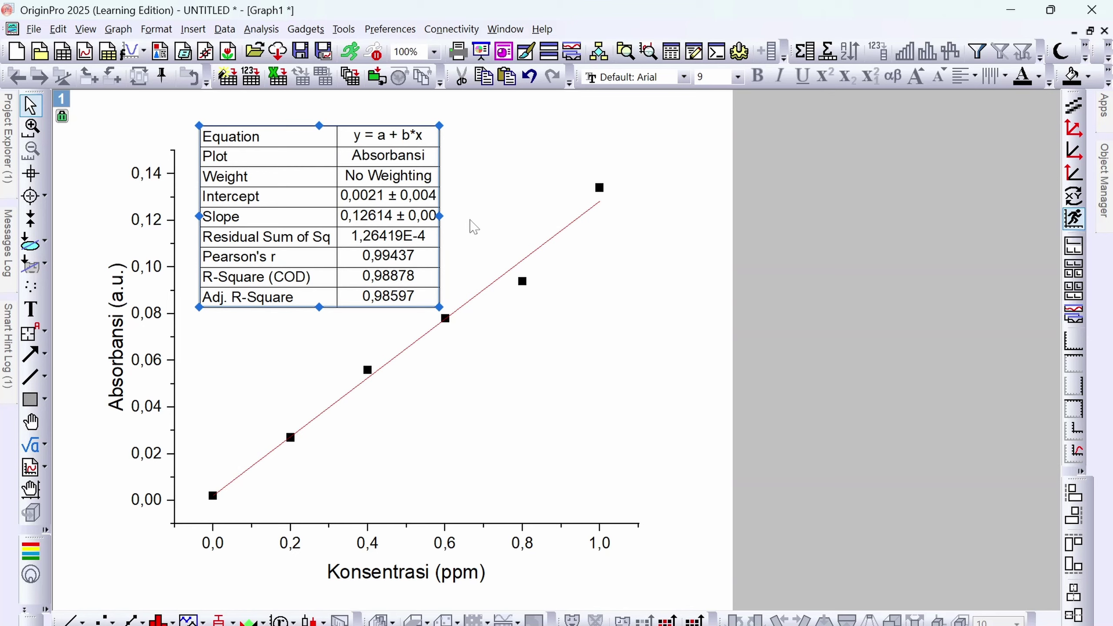
# Move the fit results table slightly down and to the left so it sits inside the plot area beside the Y axis
pyautogui.click(254, 358)
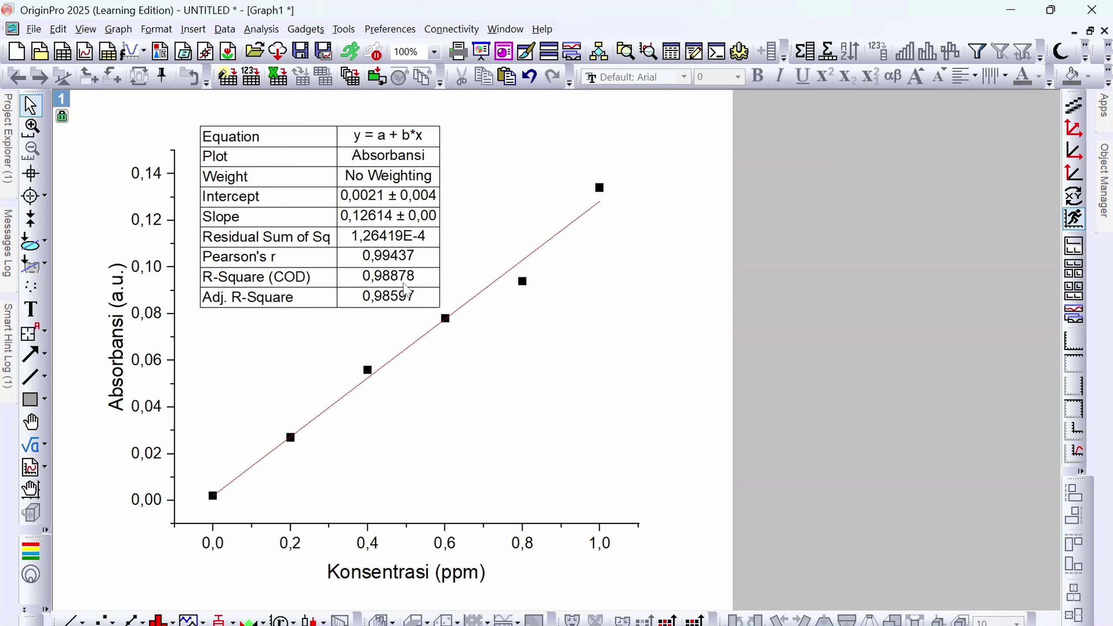
pyautogui.click(506, 161)
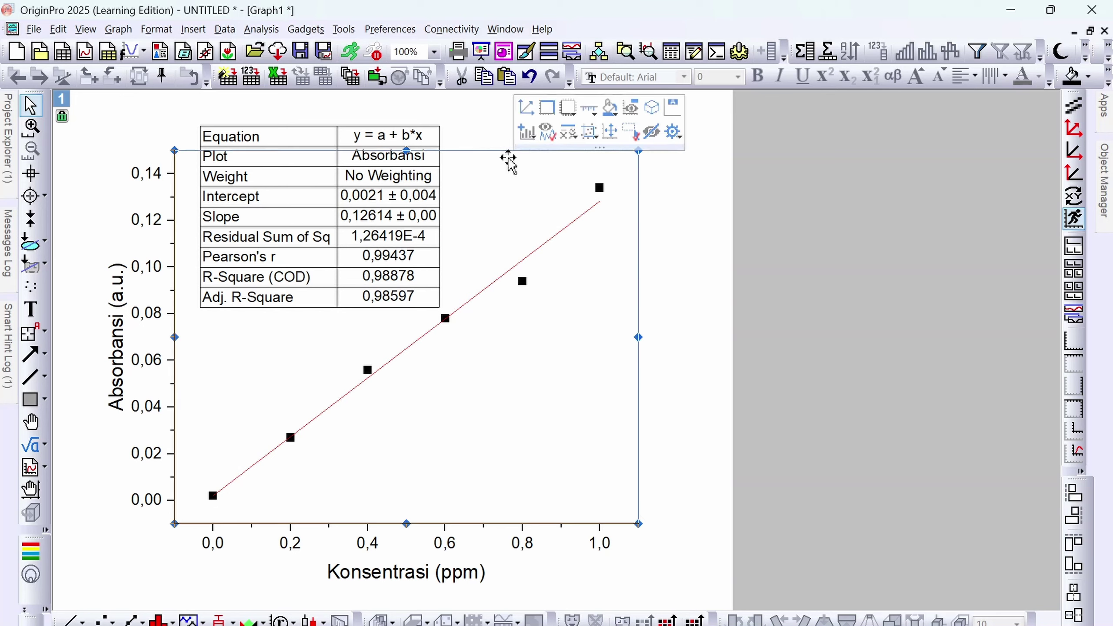
pyautogui.click(494, 132)
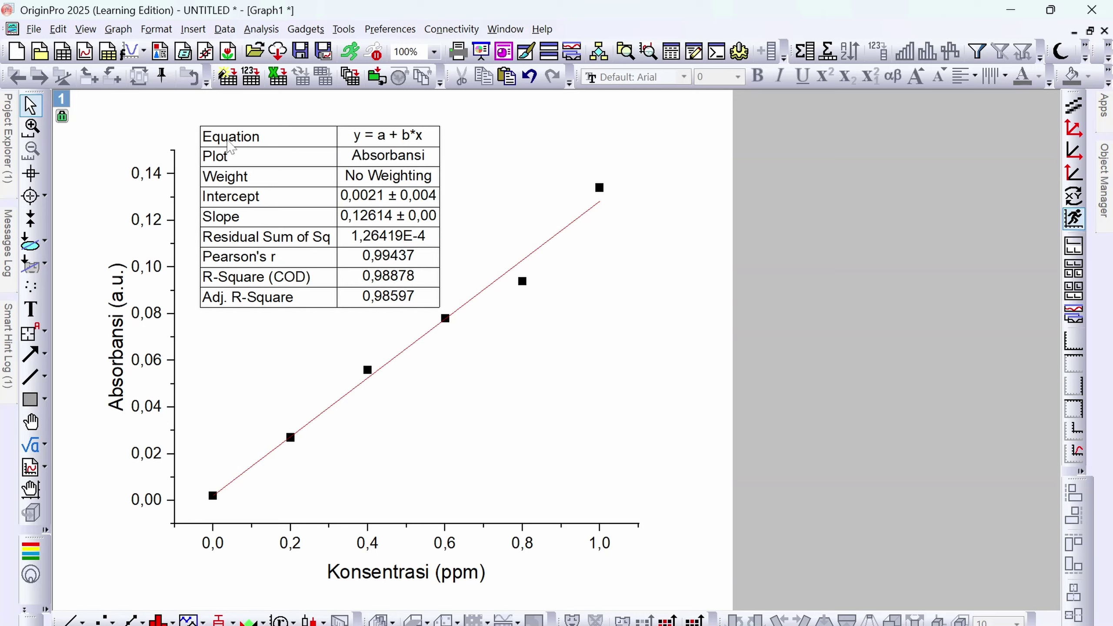
pyautogui.moveTo(339, 131); pyautogui.dragTo(319, 145)
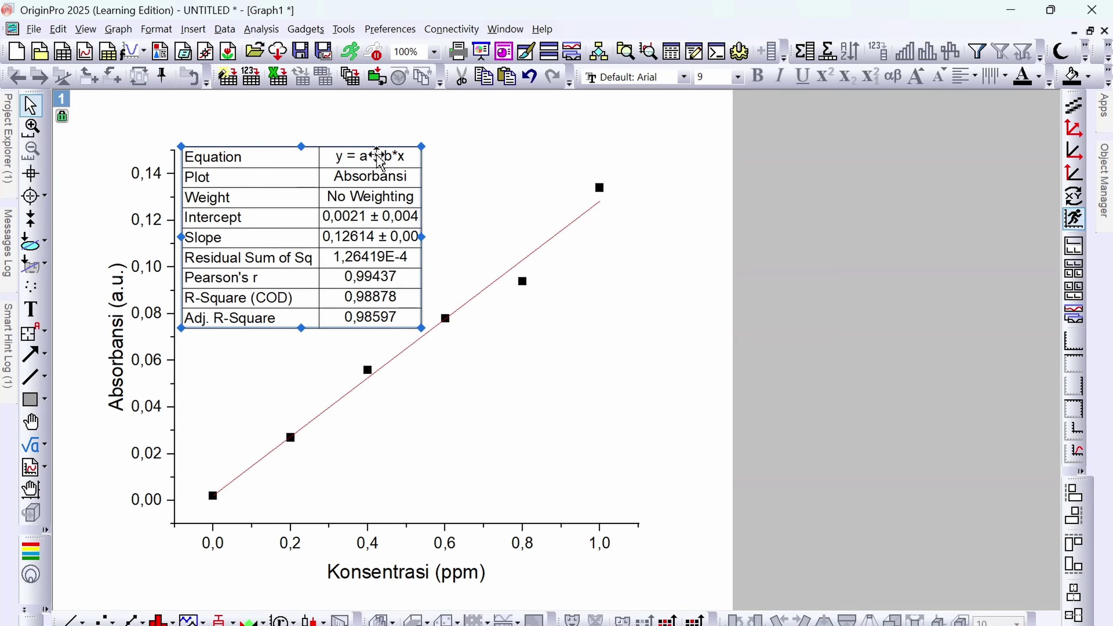
pyautogui.click(487, 186)
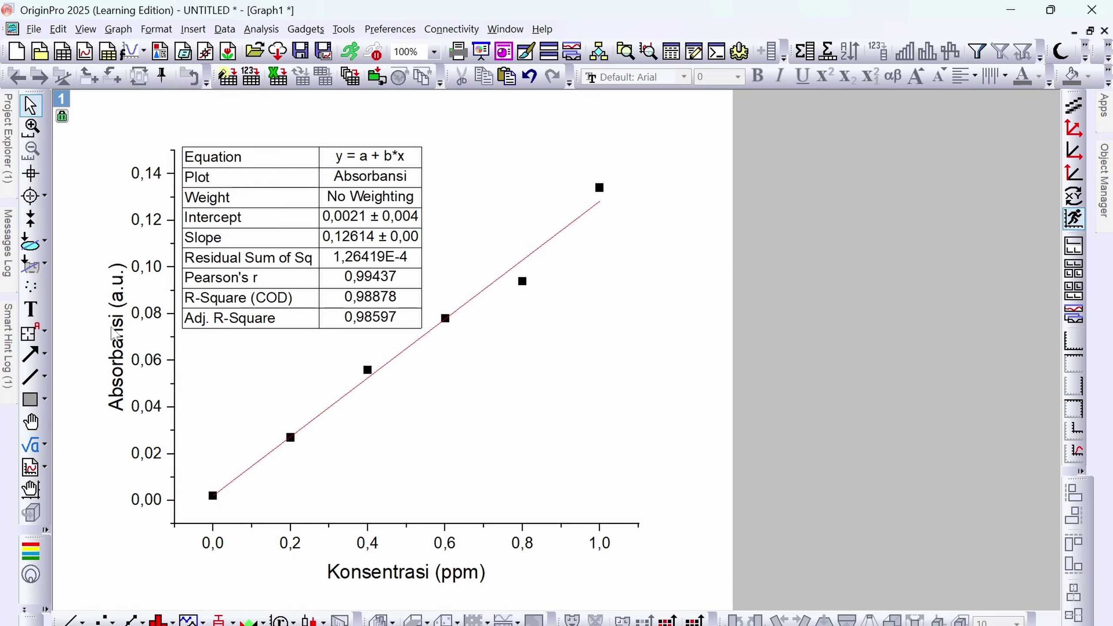
# Add a text label below the fitted line reading "y = 0,12614x + 0,0021" and start a second line in it
pyautogui.click(30, 310)
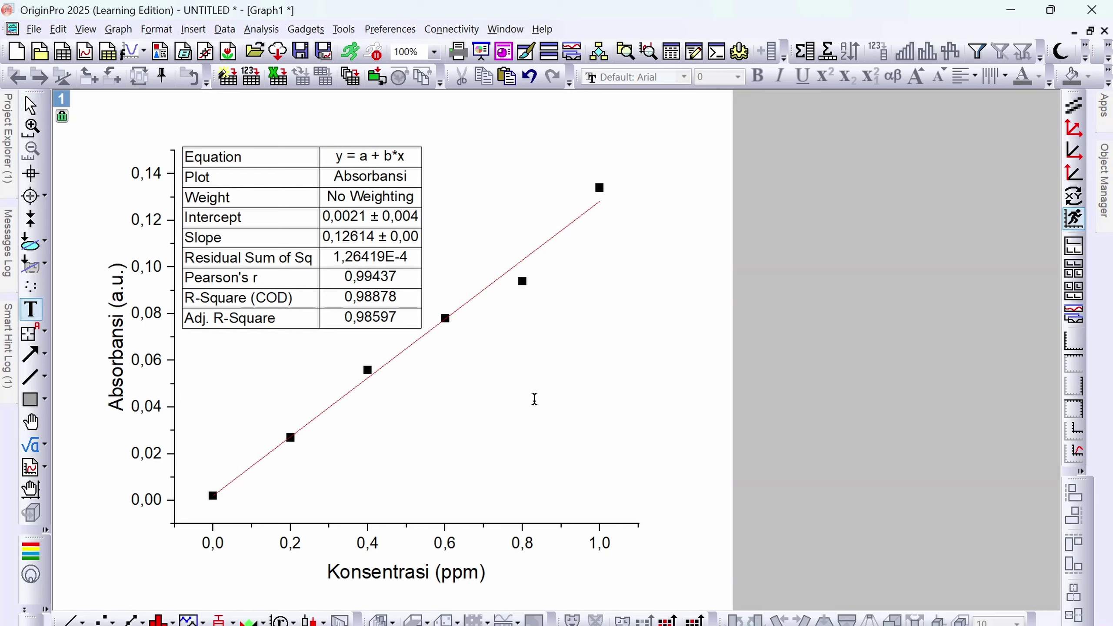
pyautogui.click(481, 348)
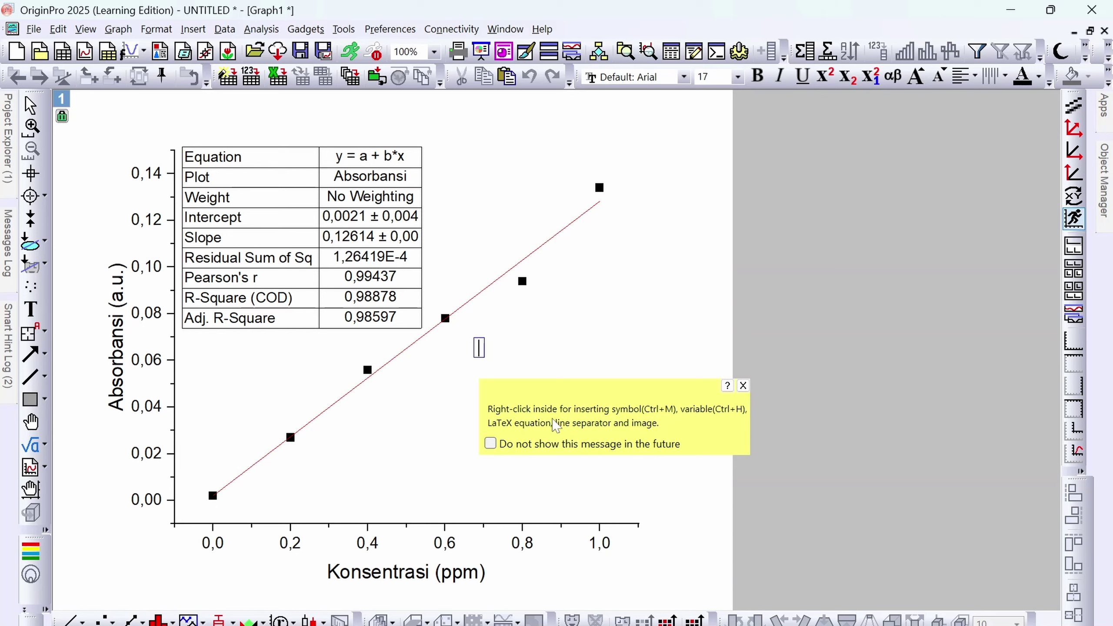
pyautogui.write('y = 0,12')
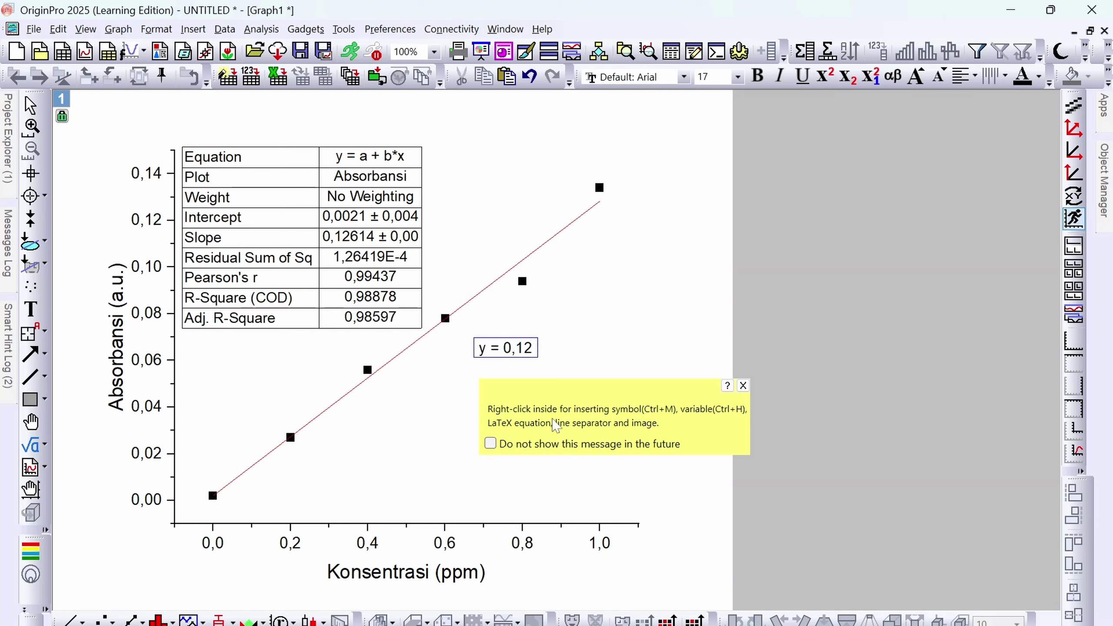
pyautogui.write('614x + 0,00')
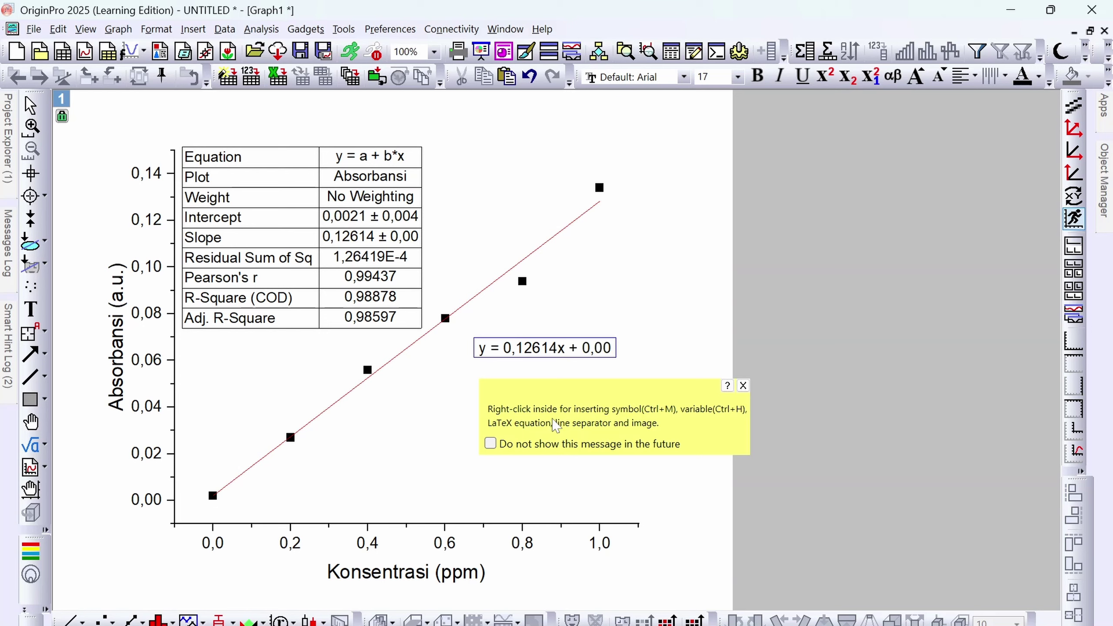
pyautogui.write('21')
pyautogui.press('Return')
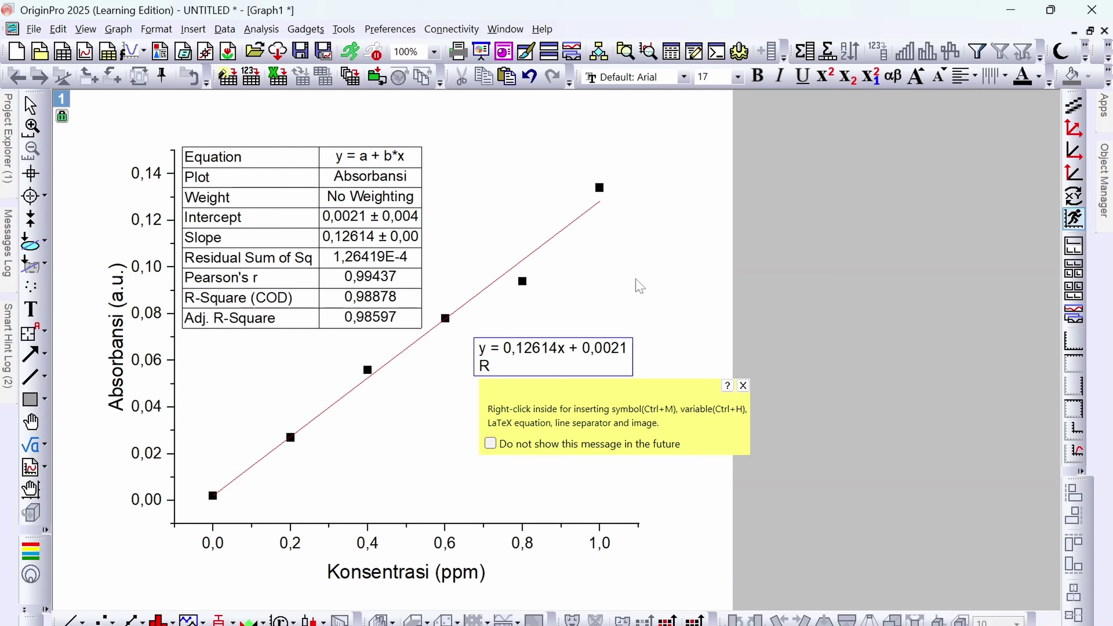
# Complete the label's second line as "R² = 0,98597", with the 2 in superscript, and finish the text entry
pyautogui.click(825, 76)
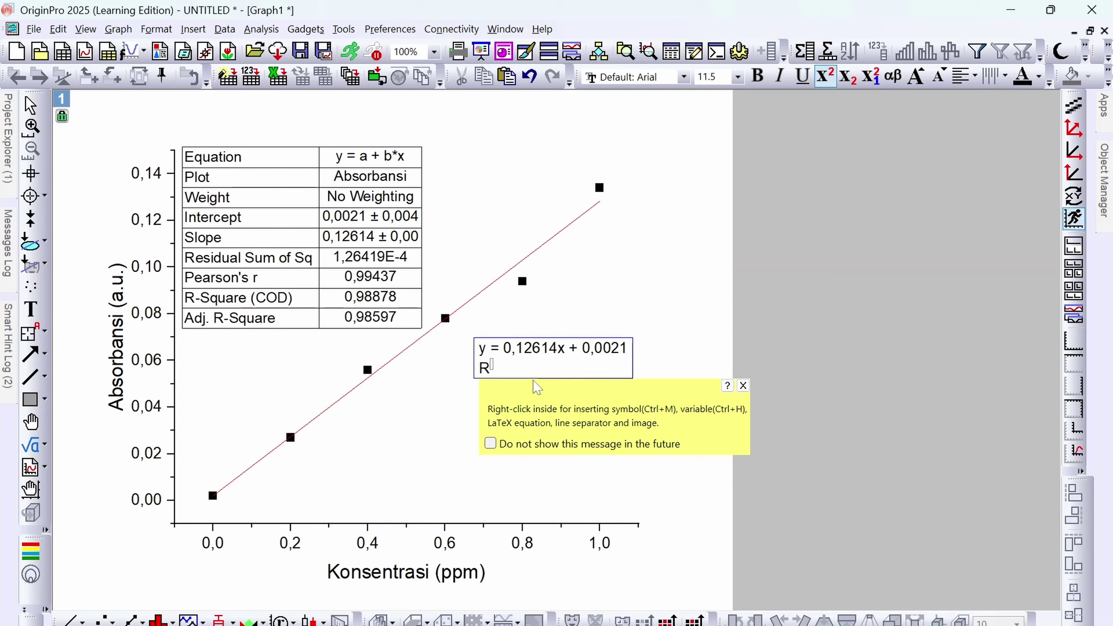
pyautogui.write('2')
pyautogui.click(825, 76)
pyautogui.write('=')
pyautogui.click(826, 80)
pyautogui.click(826, 80)
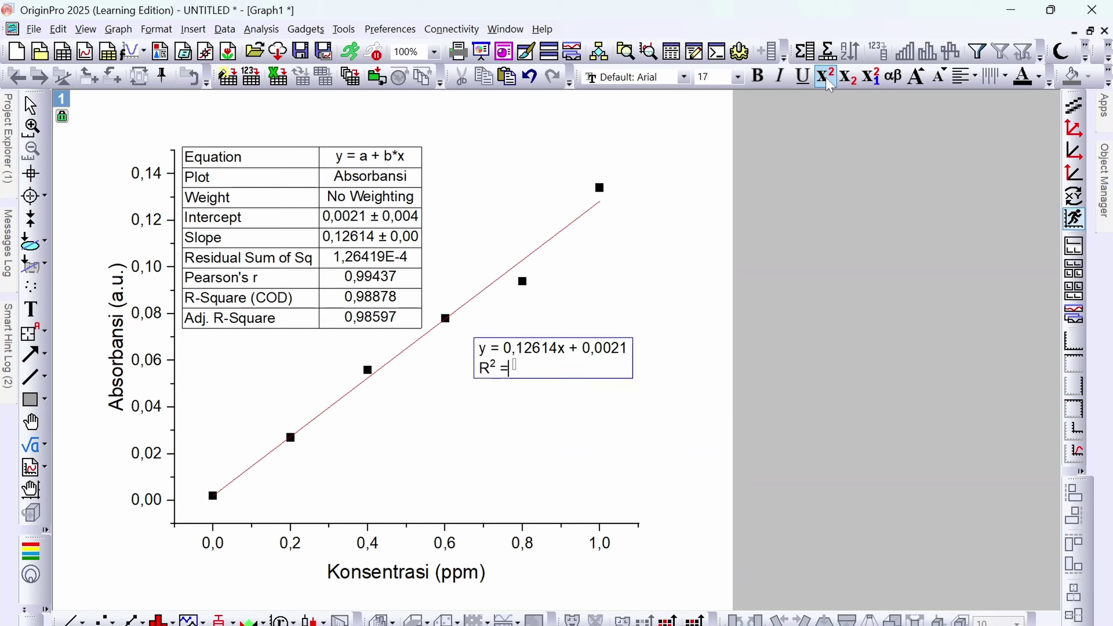
pyautogui.write('0,98597')
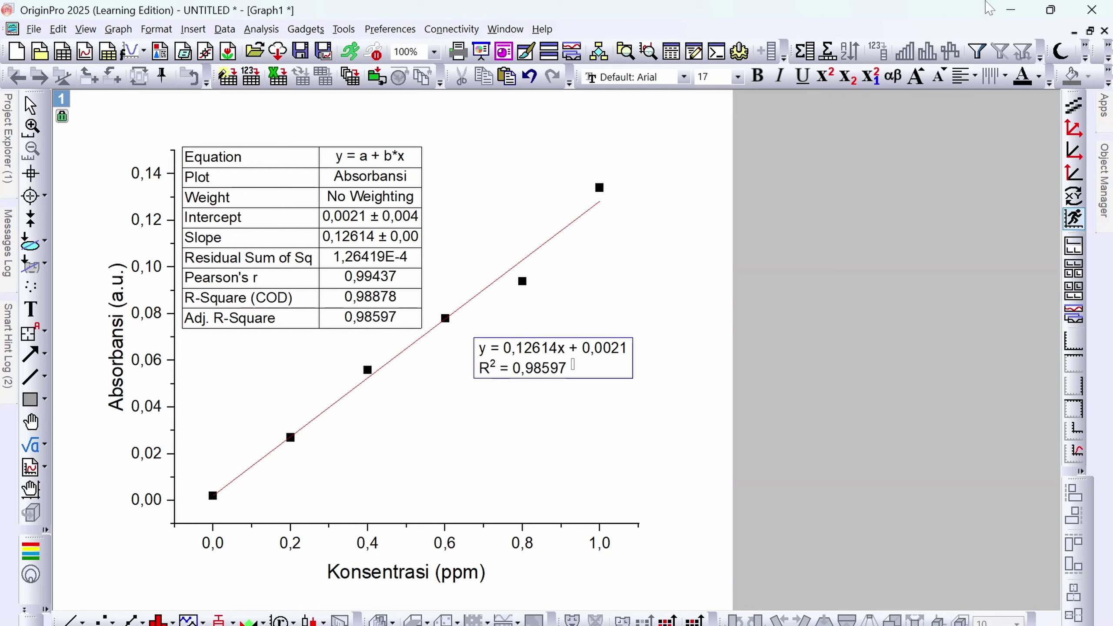
pyautogui.click(600, 277)
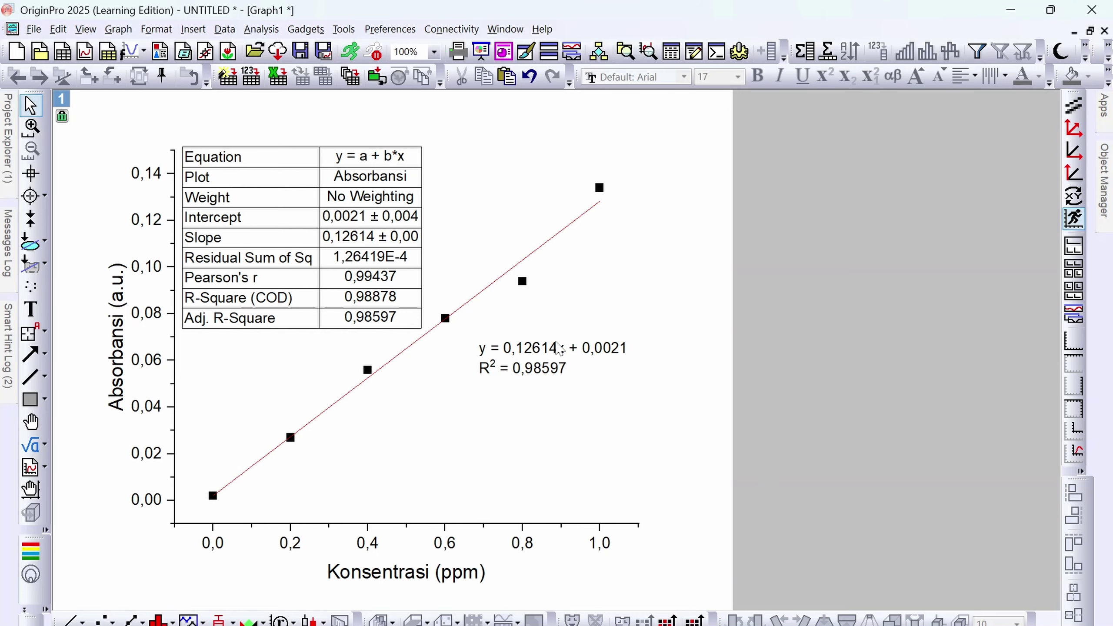
# Center-align the equation label's text and move the label to the right, clear of the fitted line and results table
pyautogui.click(536, 347)
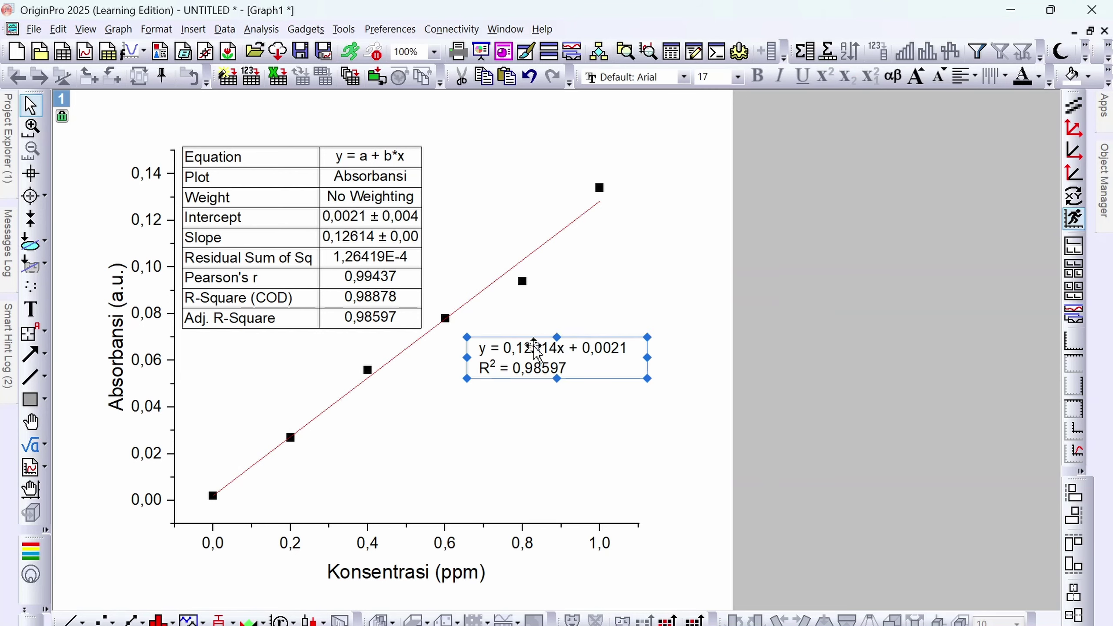
pyautogui.click(973, 77)
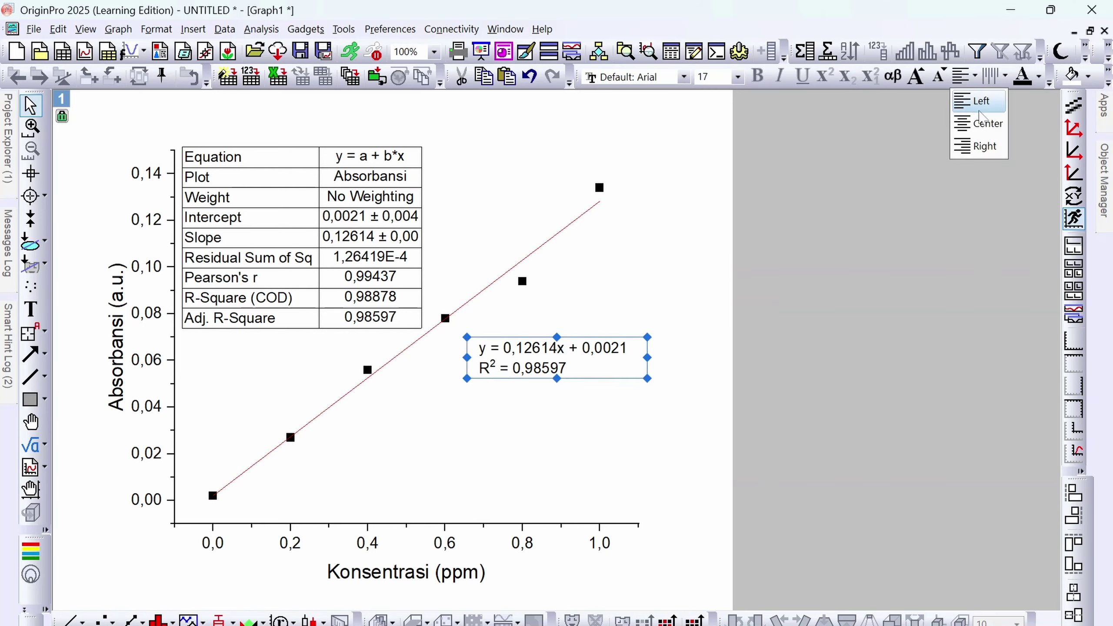
pyautogui.click(985, 121)
pyautogui.click(525, 353)
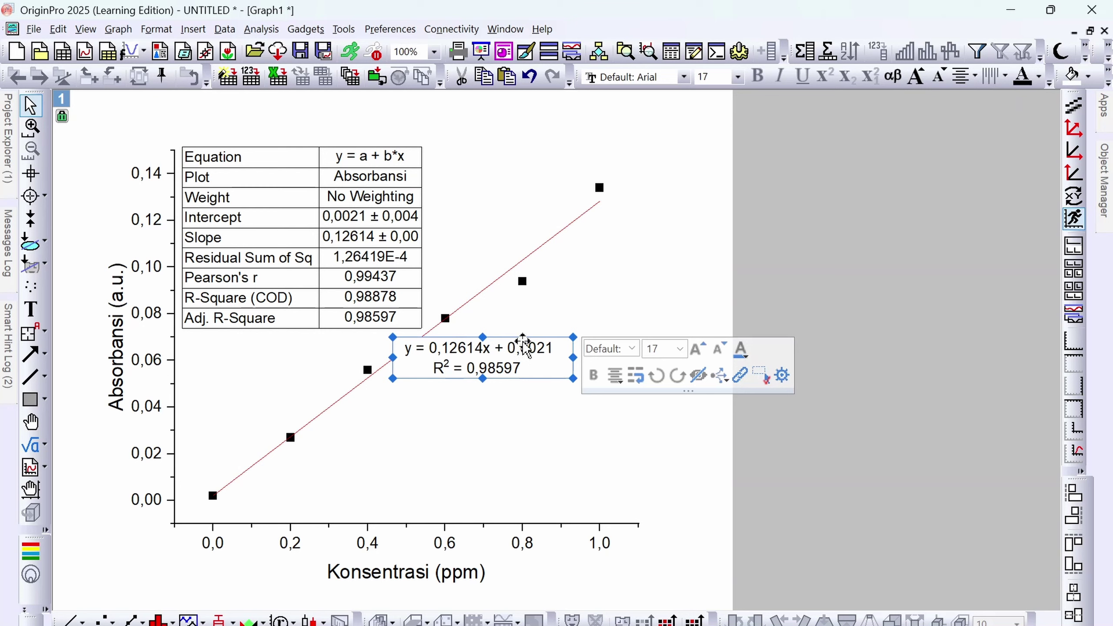
pyautogui.moveTo(524, 353); pyautogui.dragTo(608, 350)
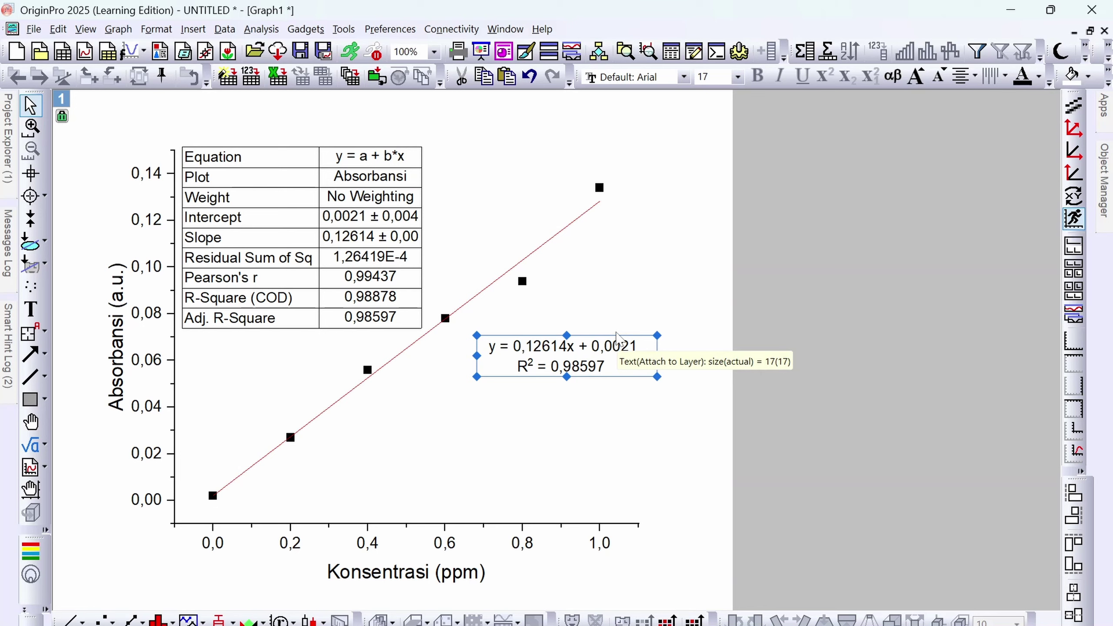
pyautogui.click(665, 207)
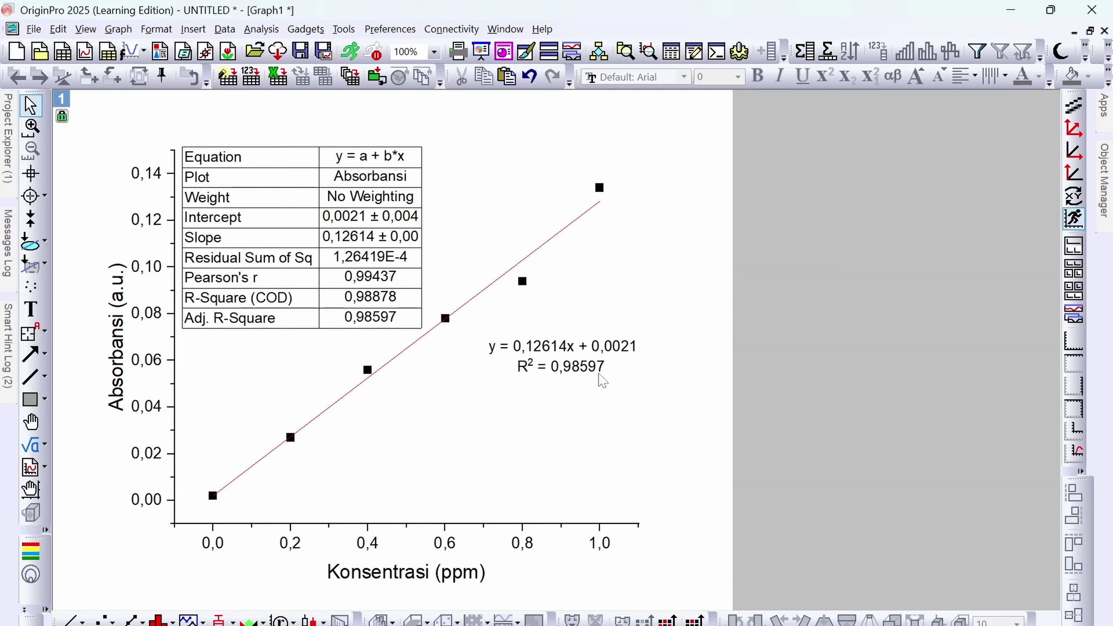
pyautogui.click(607, 355)
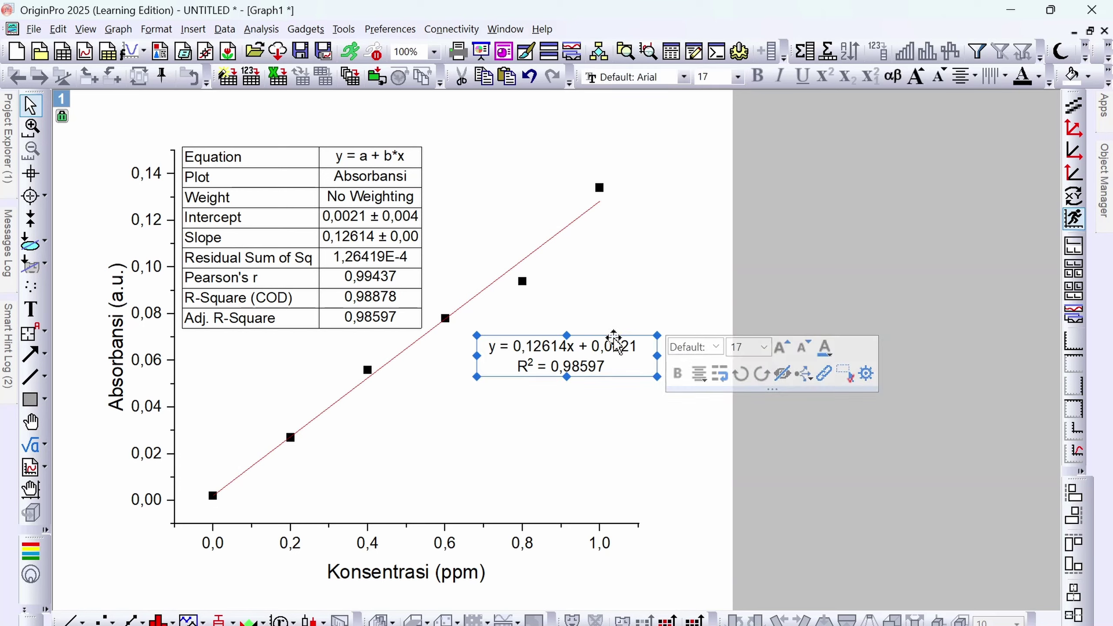
pyautogui.click(653, 233)
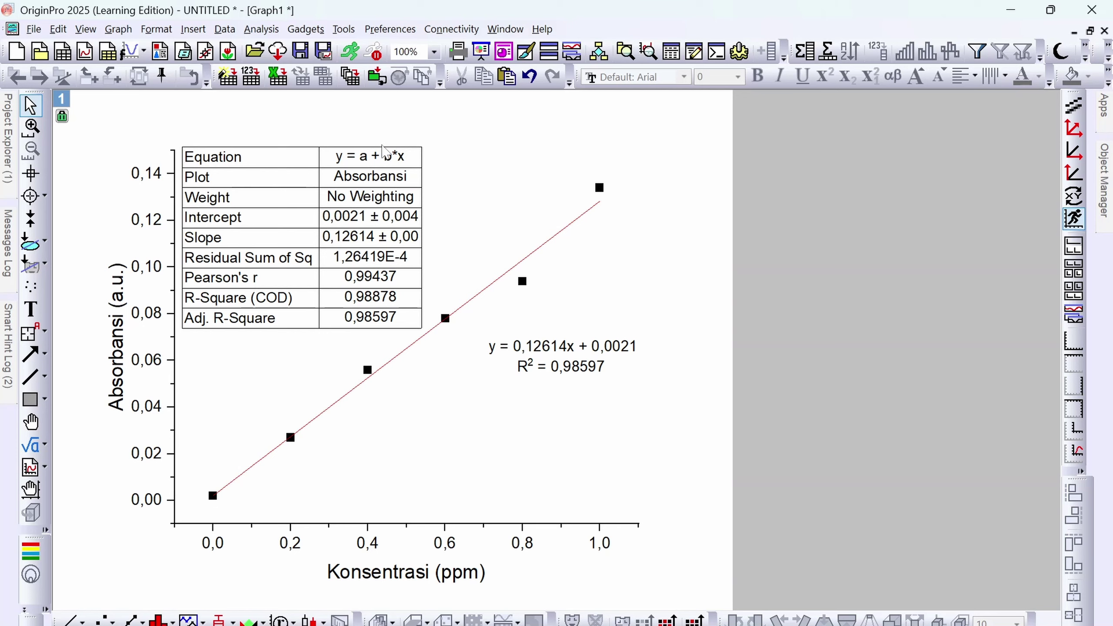
# Delete the fit results table and move the equation label into the plot's upper-left area above the fitted line
pyautogui.click(384, 152)
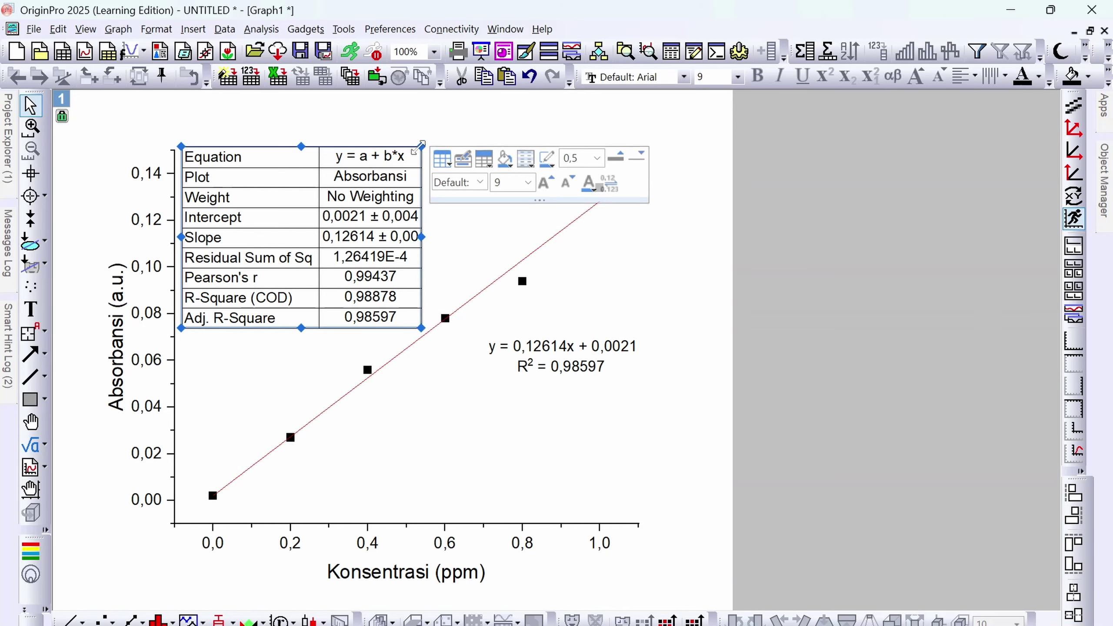
pyautogui.press('Delete')
pyautogui.click(605, 357)
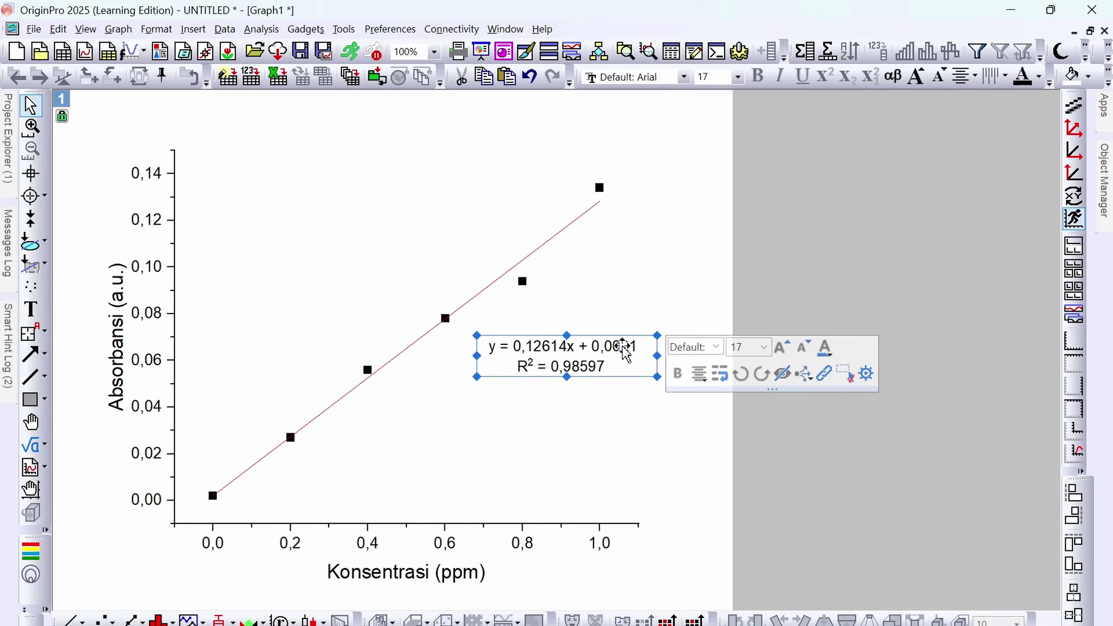
pyautogui.moveTo(617, 341); pyautogui.dragTo(441, 177)
pyautogui.click(578, 373)
pyautogui.click(414, 206)
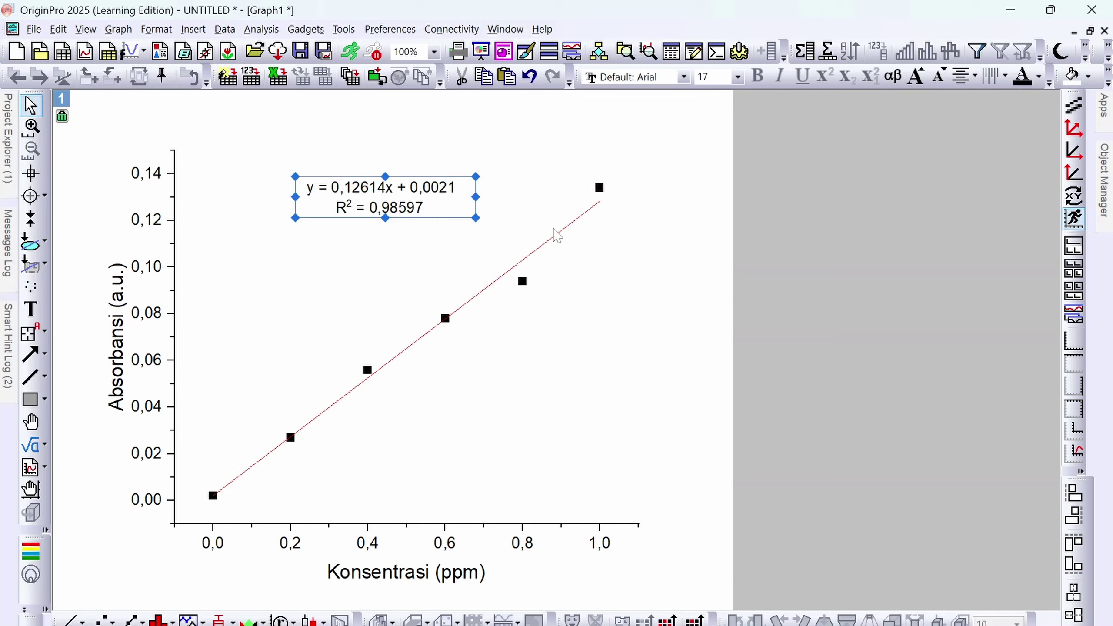
pyautogui.click(276, 245)
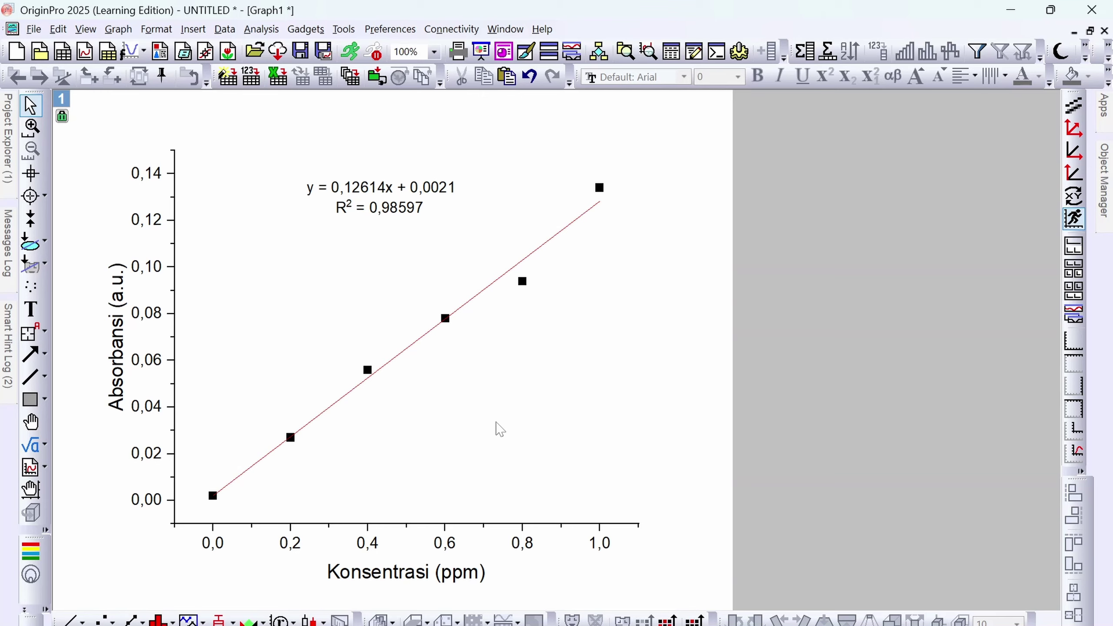
pyautogui.click(283, 248)
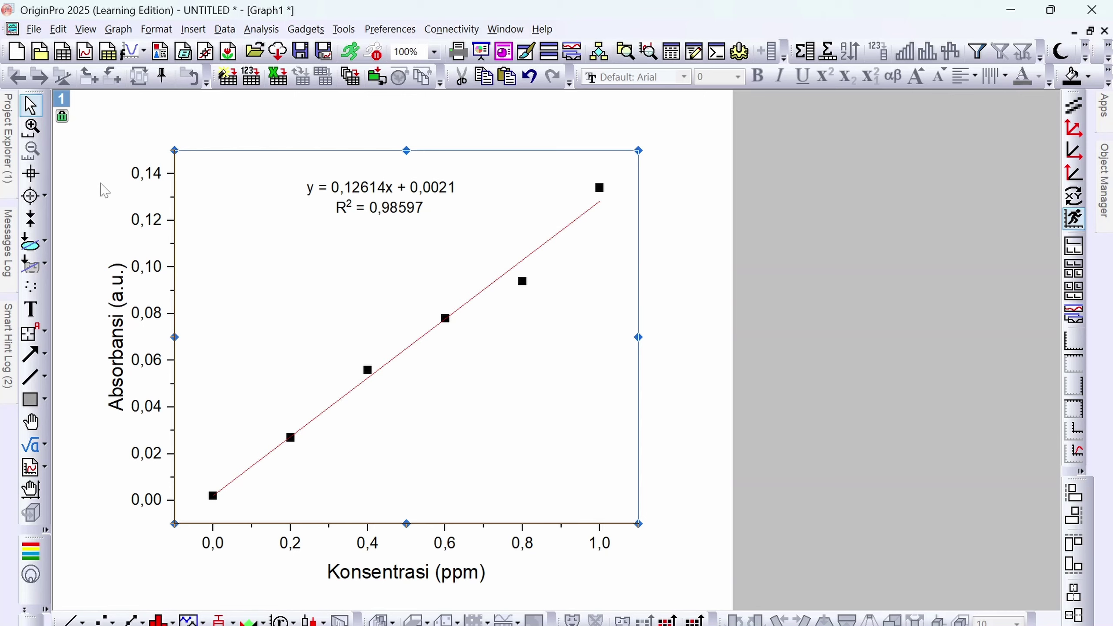
pyautogui.click(105, 190)
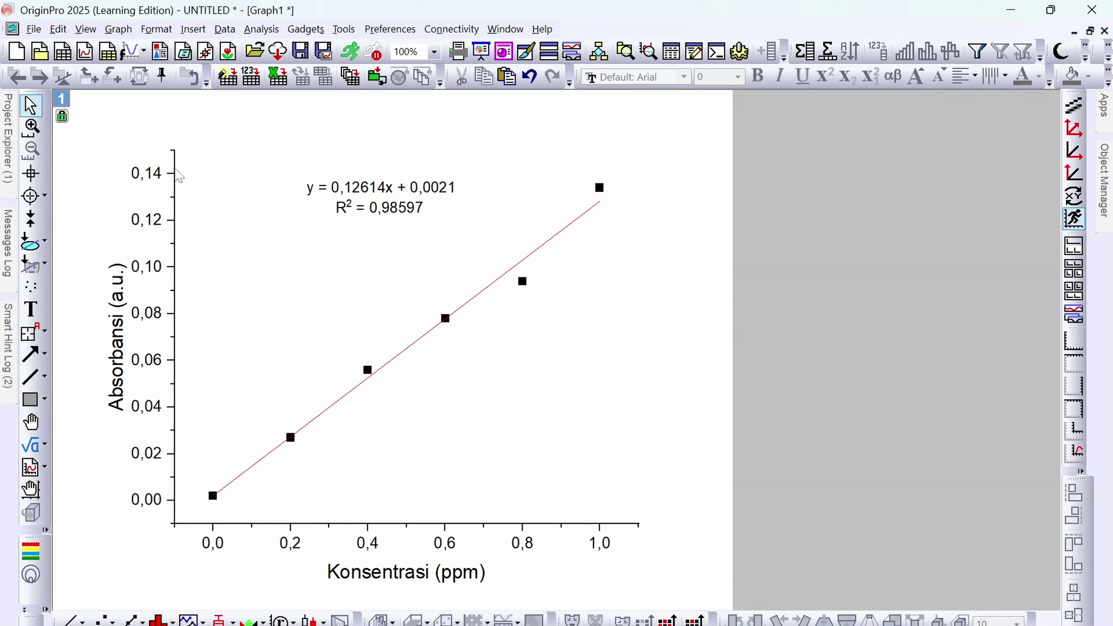
# Show the top and right axes in the graph's axis properties so the plot is framed on all four sides
pyautogui.click(169, 170)
pyautogui.rightClick(158, 173)
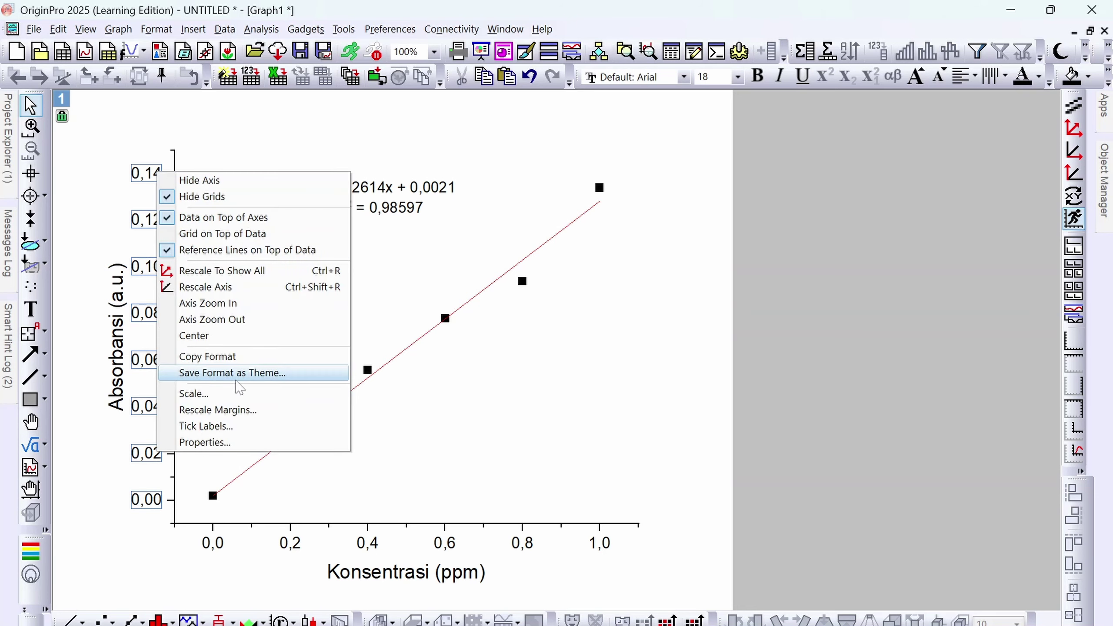
pyautogui.click(221, 440)
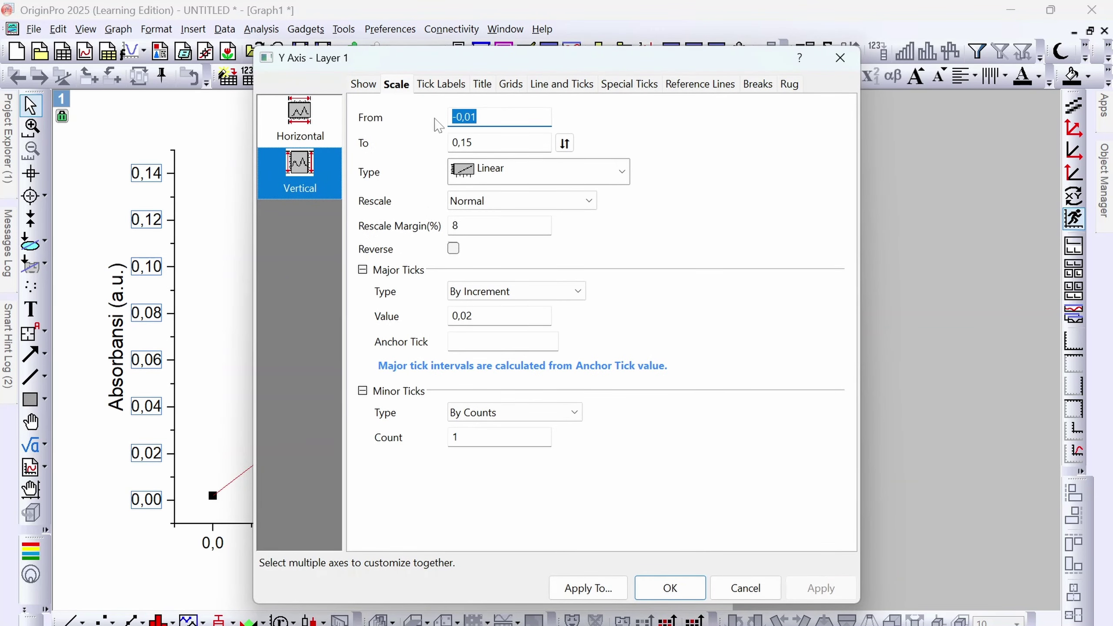
pyautogui.click(440, 86)
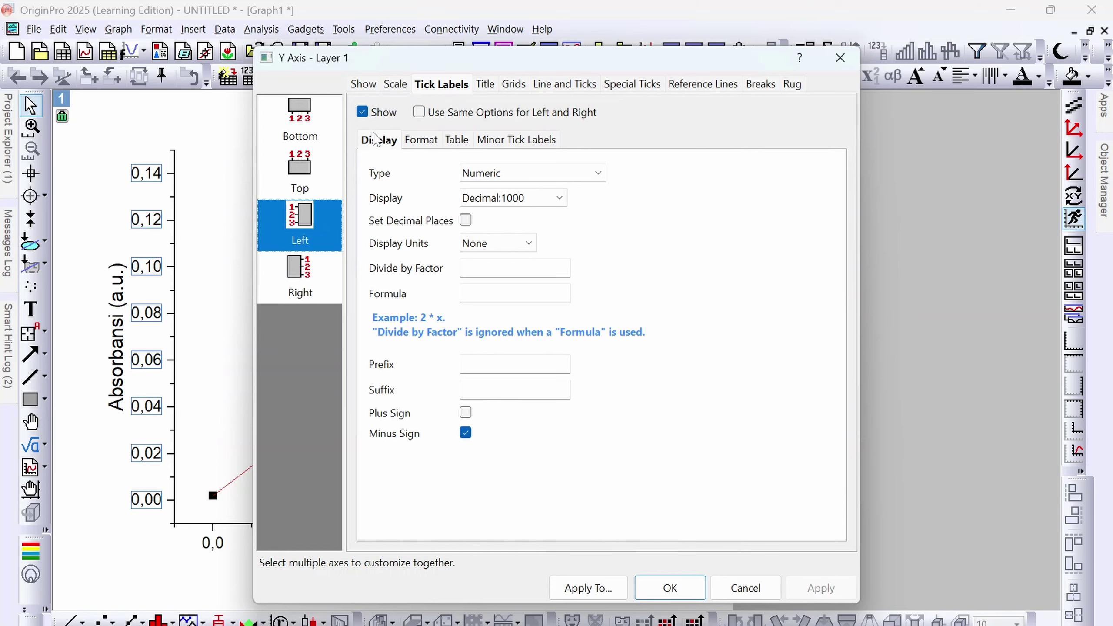
pyautogui.click(363, 85)
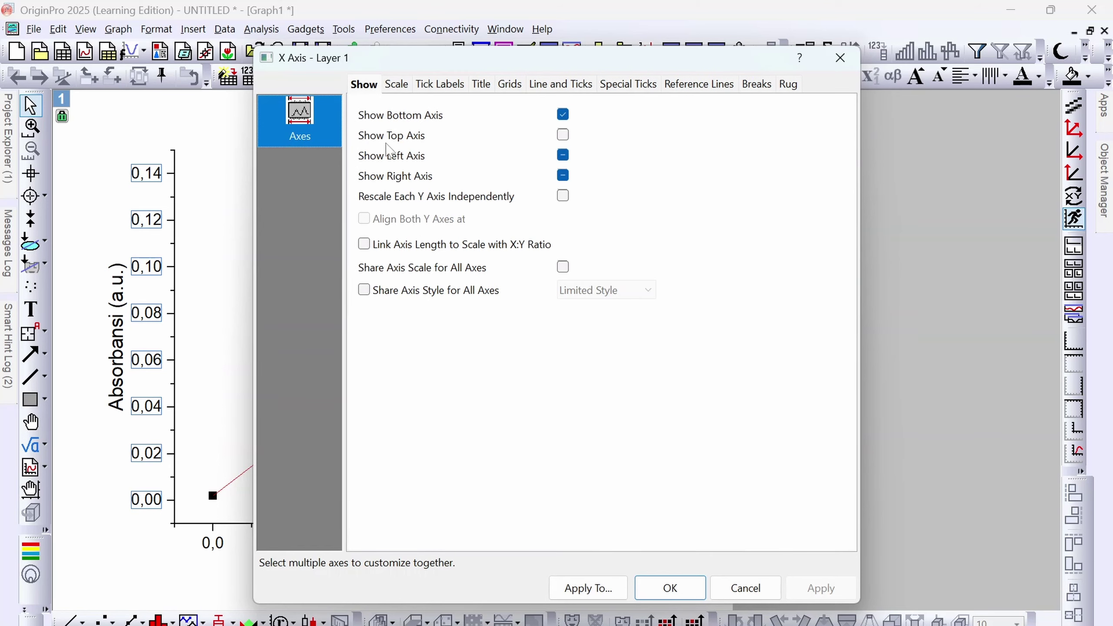
pyautogui.click(566, 135)
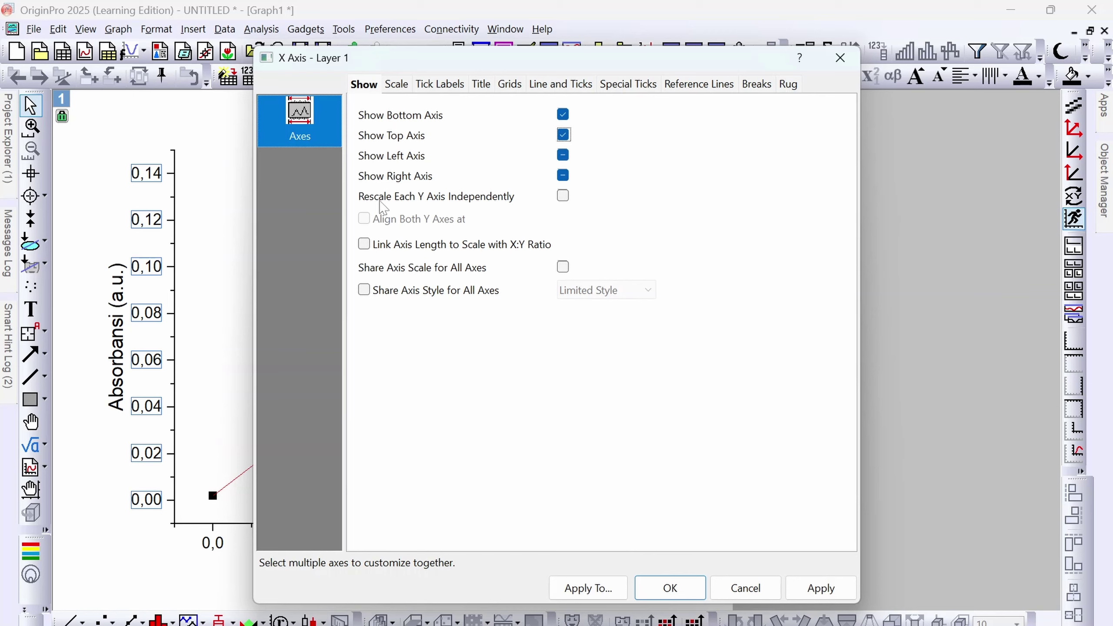
pyautogui.click(565, 176)
pyautogui.click(820, 588)
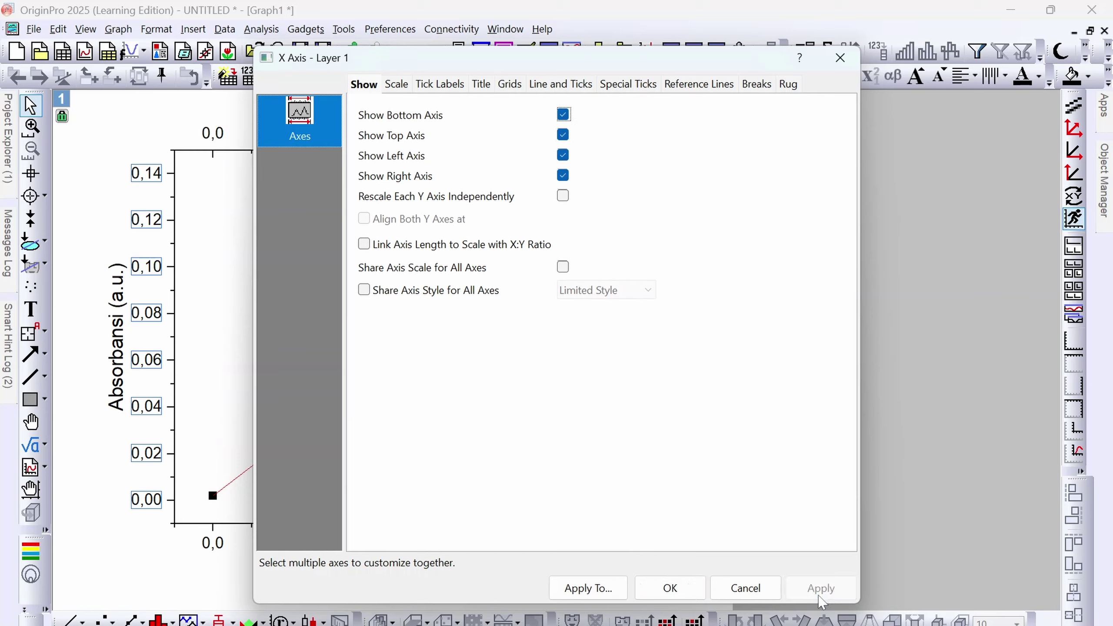
pyautogui.click(678, 598)
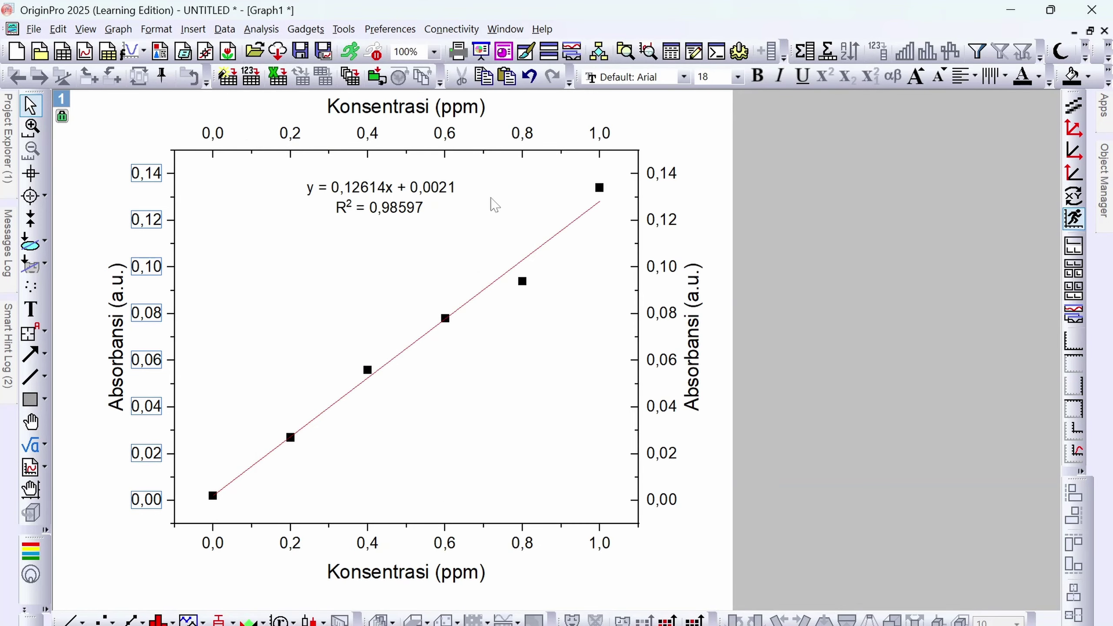
# Delete the axis titles and tick labels of the graph's top and right axes
pyautogui.click(461, 115)
pyautogui.press('Delete')
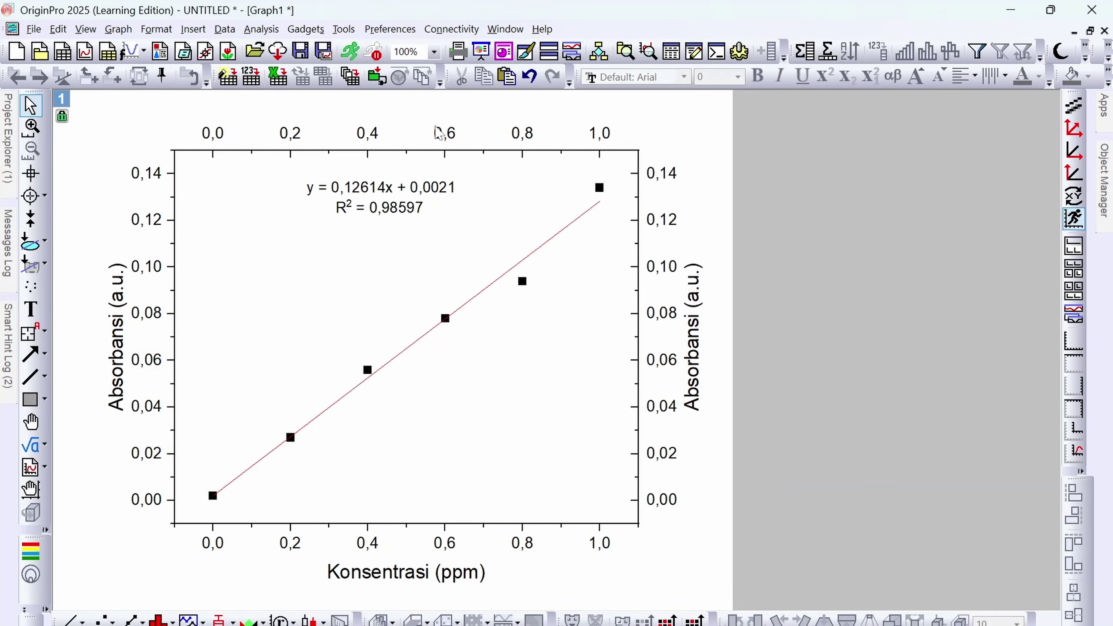
pyautogui.click(438, 132)
pyautogui.press('Delete')
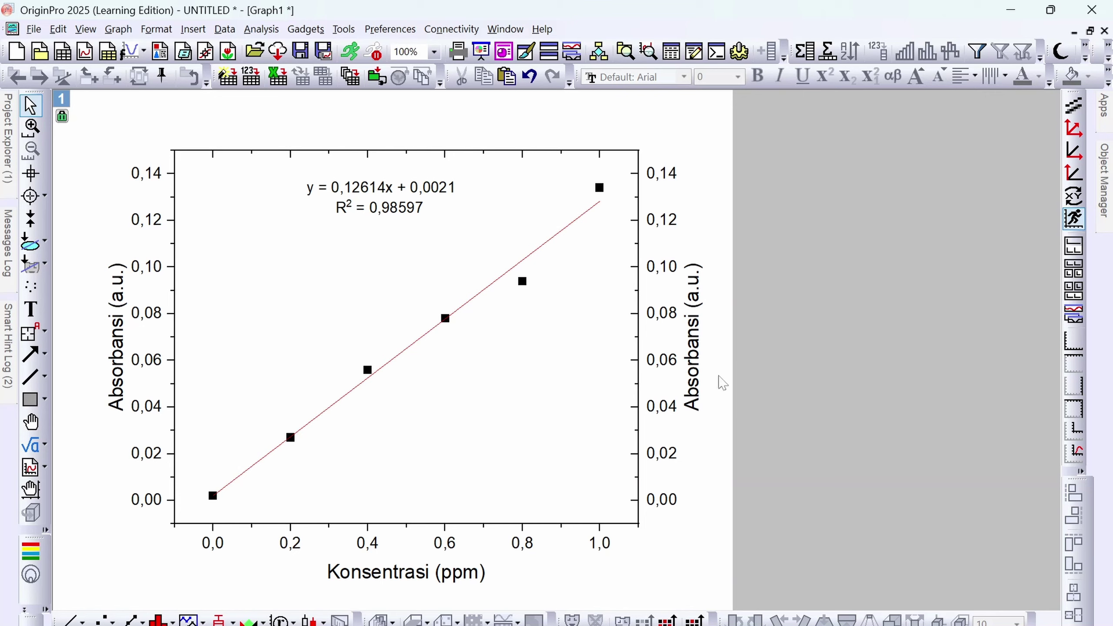
pyautogui.click(698, 358)
pyautogui.press('Delete')
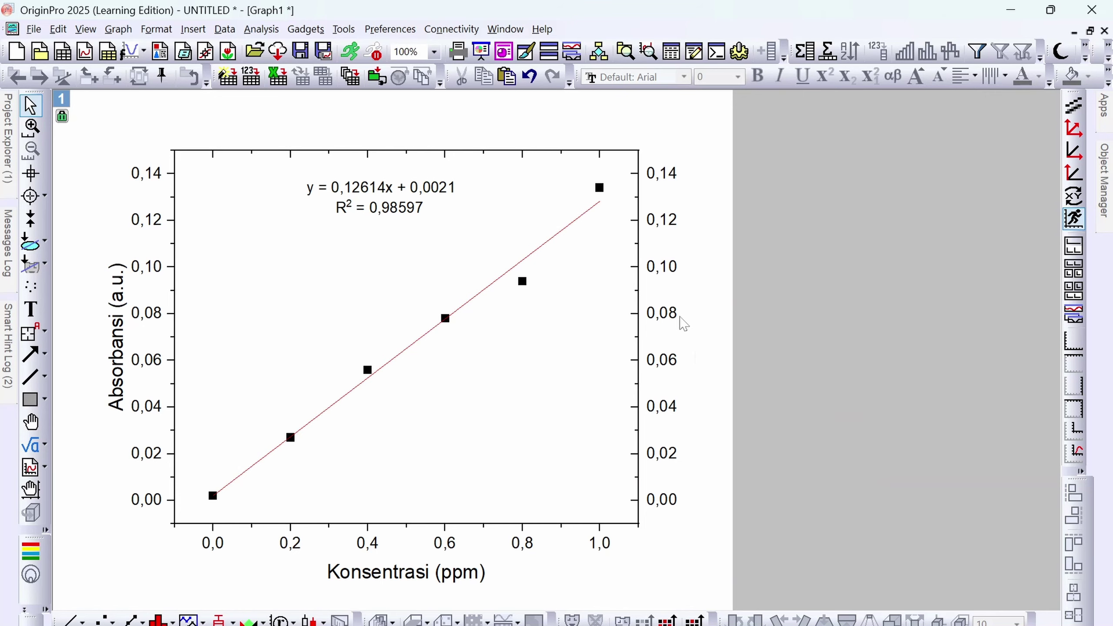
pyautogui.click(679, 322)
pyautogui.press('Delete')
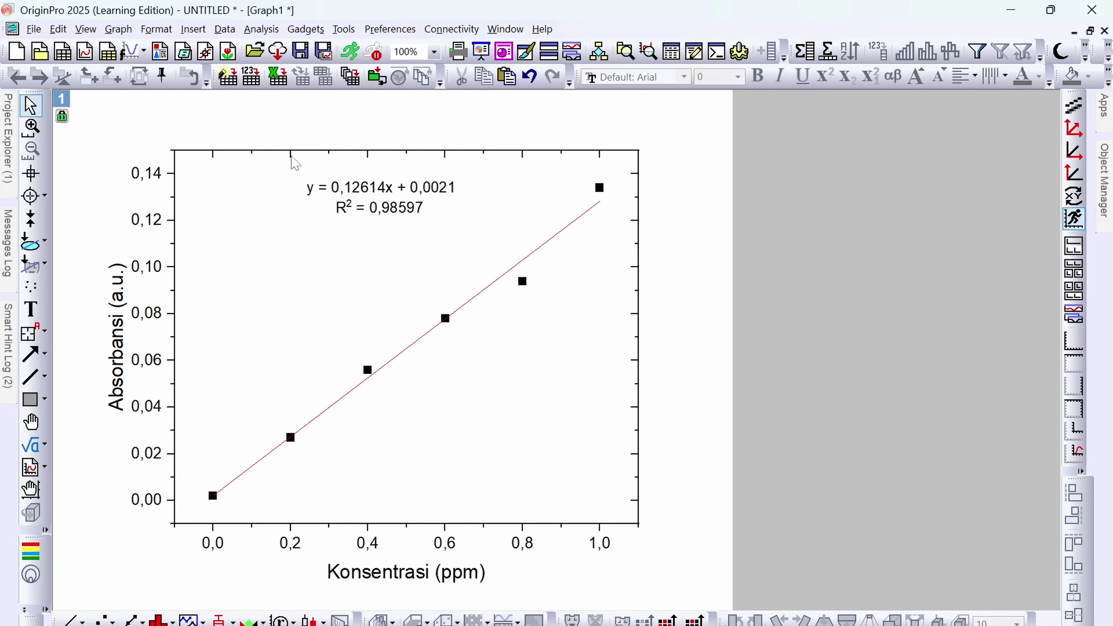
# Set the major tick style of the top axis to None in its axis properties
pyautogui.click(291, 153)
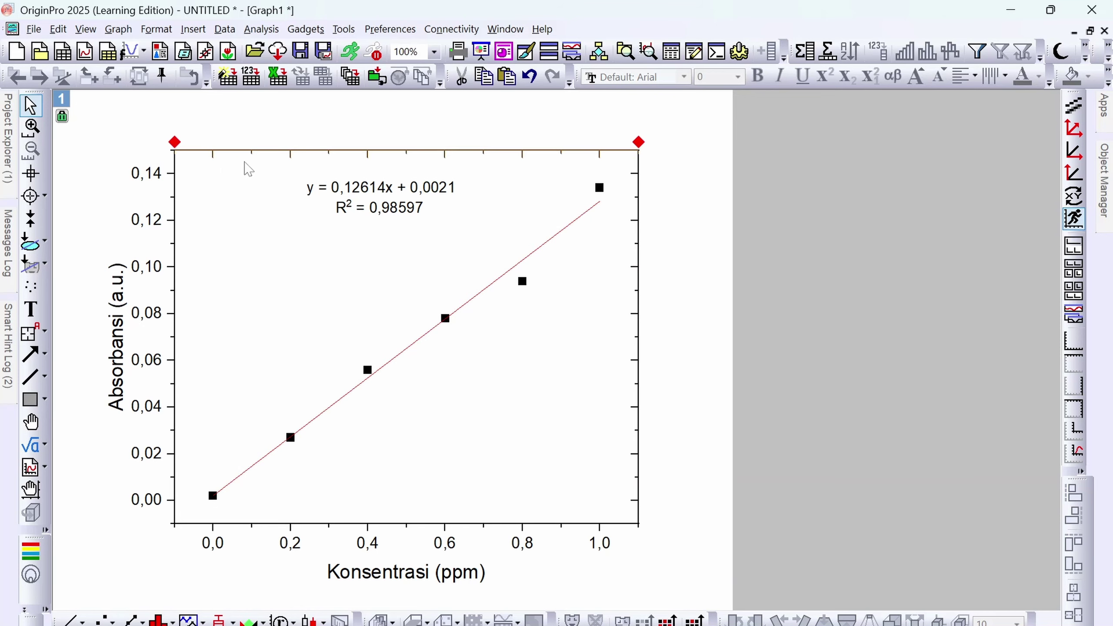
pyautogui.rightClick(290, 154)
pyautogui.click(337, 377)
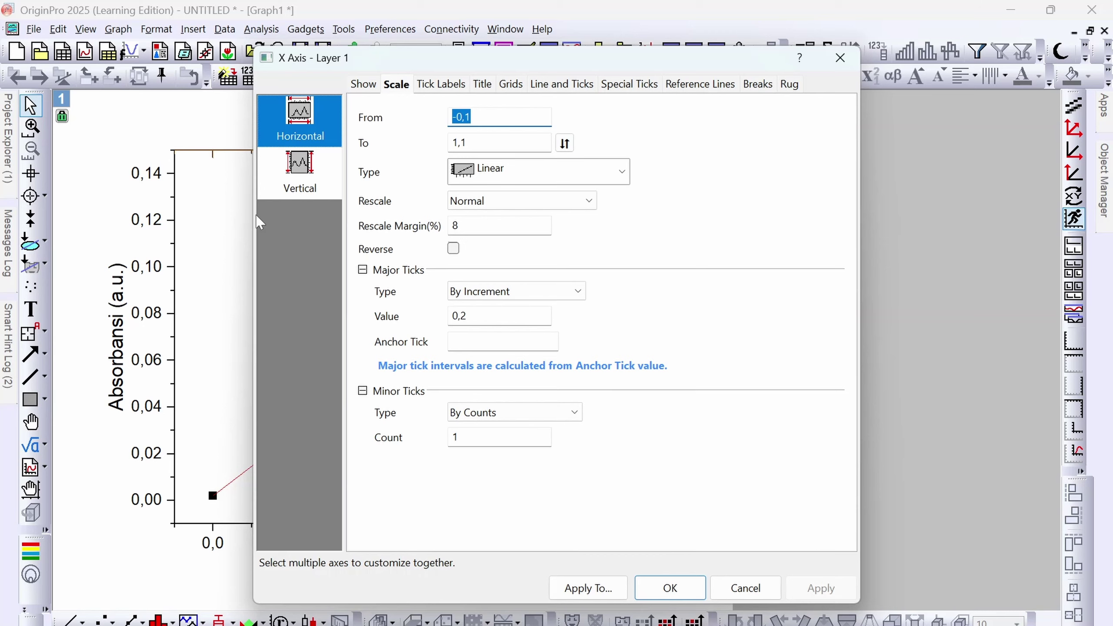
pyautogui.click(450, 88)
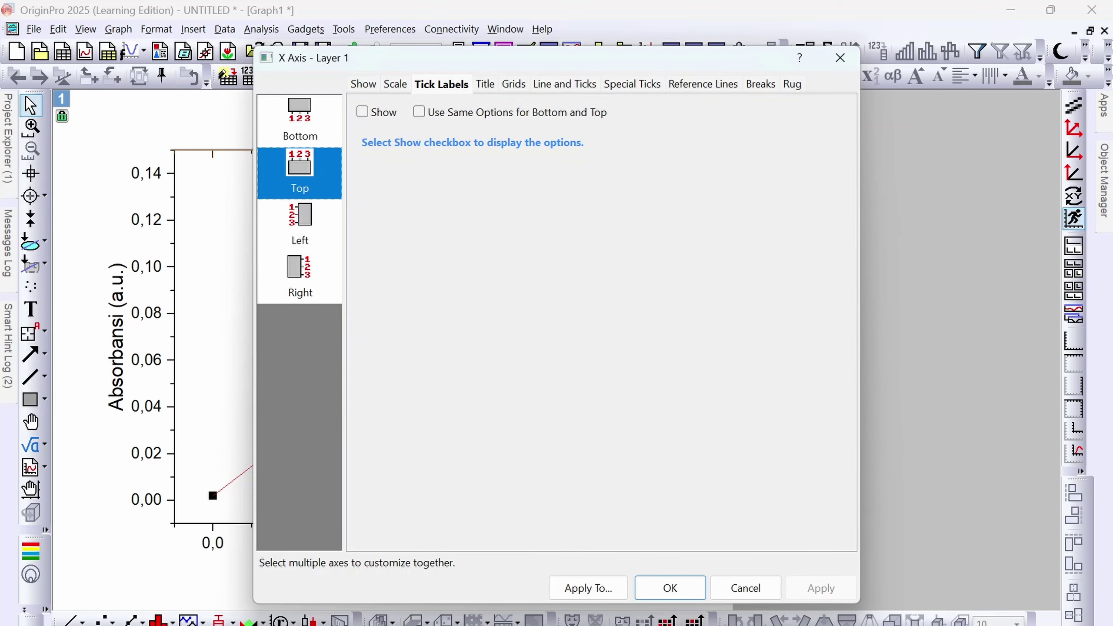
pyautogui.click(493, 86)
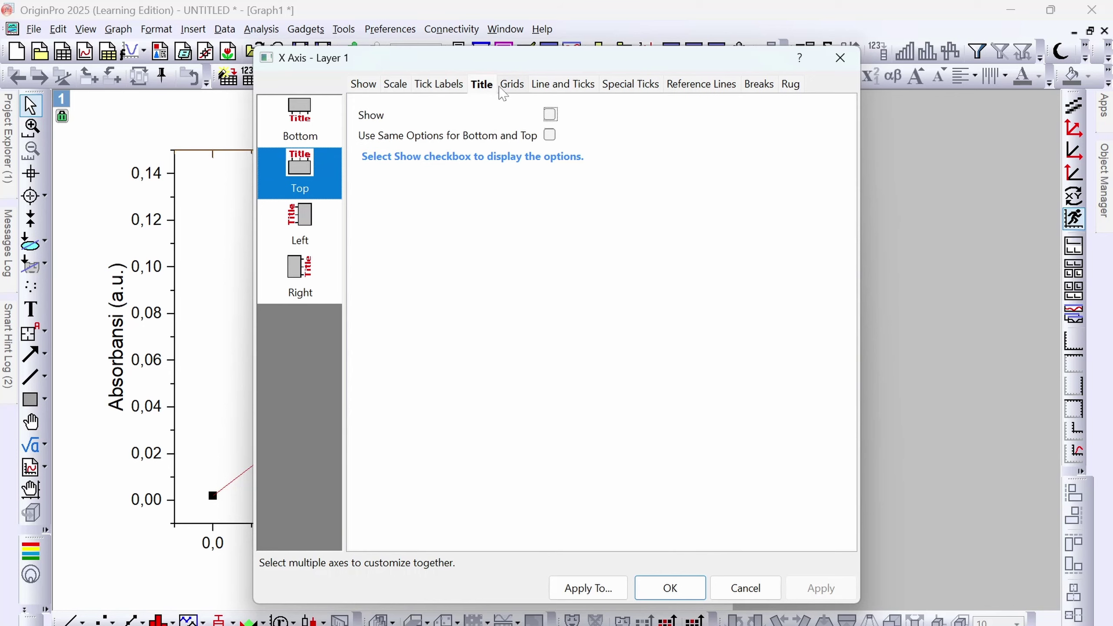
pyautogui.click(578, 86)
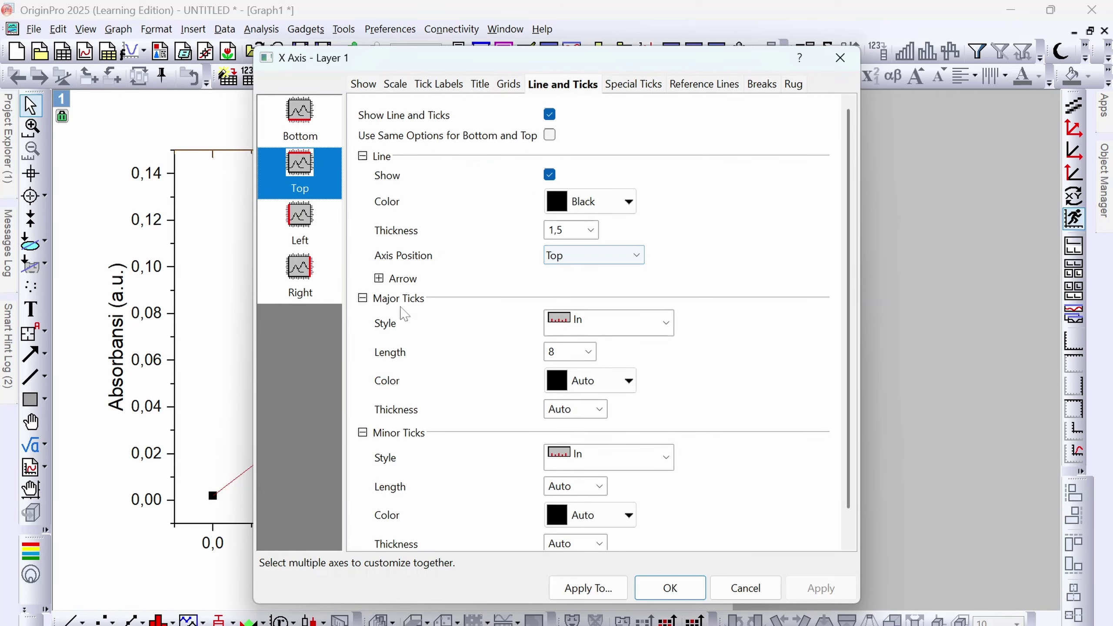
pyautogui.click(665, 323)
pyautogui.click(616, 419)
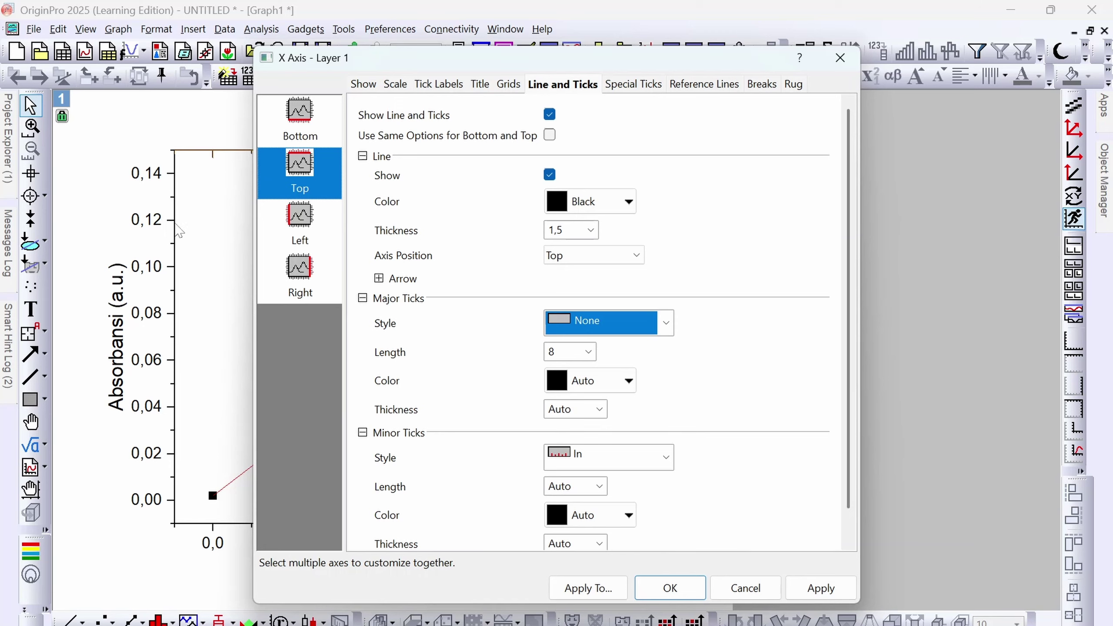
# Set the top axis's minor tick style to None and apply the axis settings
pyautogui.scroll(-1, 700, 354)
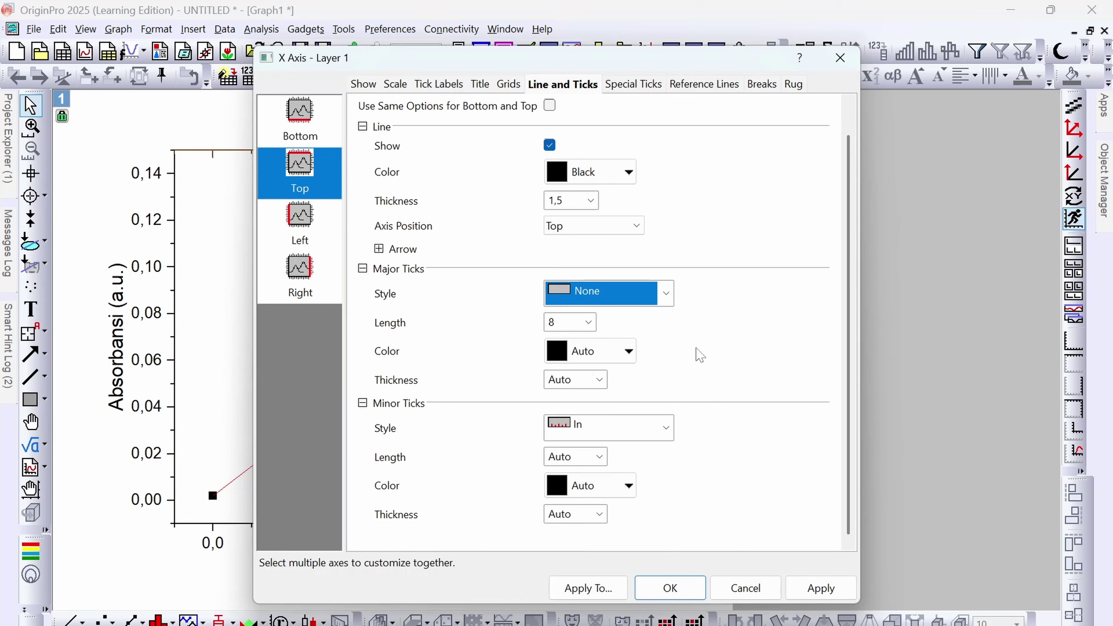
pyautogui.click(671, 425)
pyautogui.click(621, 522)
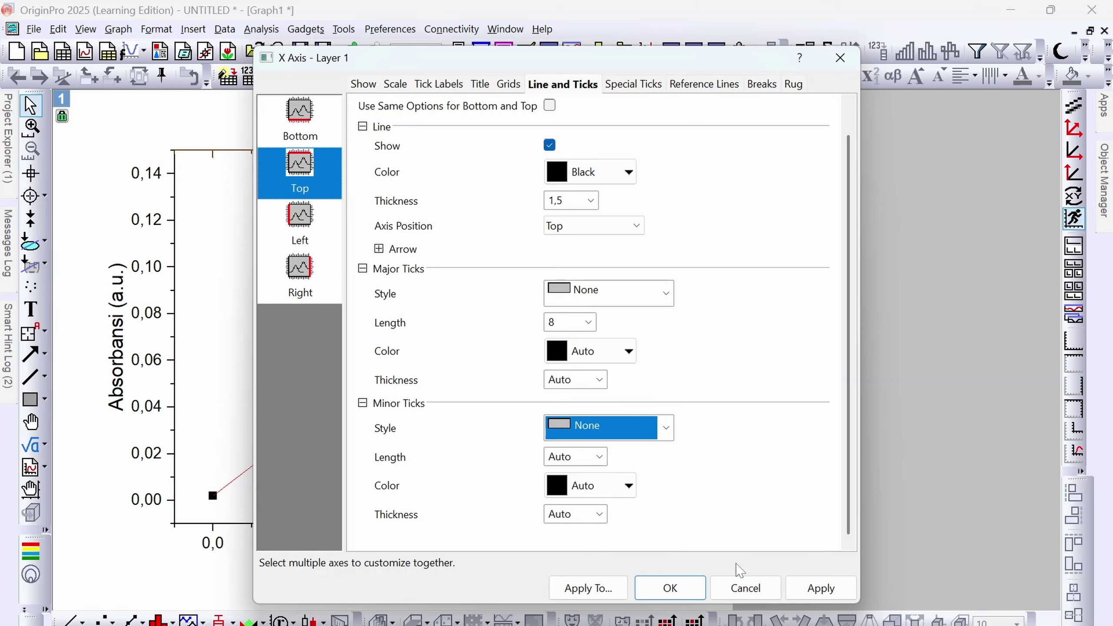
pyautogui.click(819, 588)
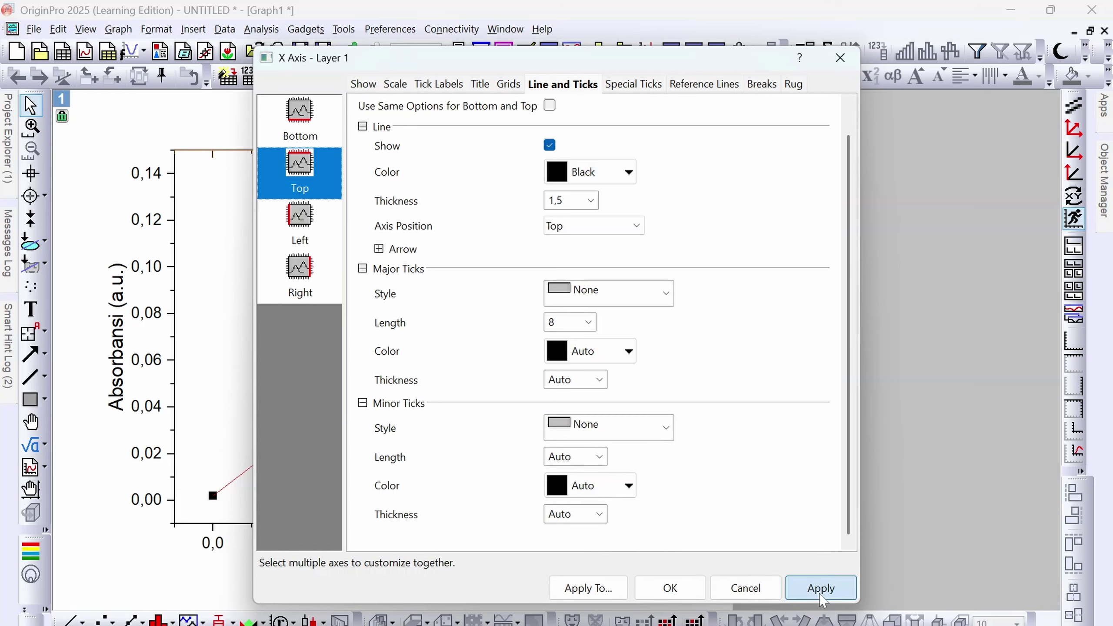
pyautogui.click(693, 584)
pyautogui.click(319, 298)
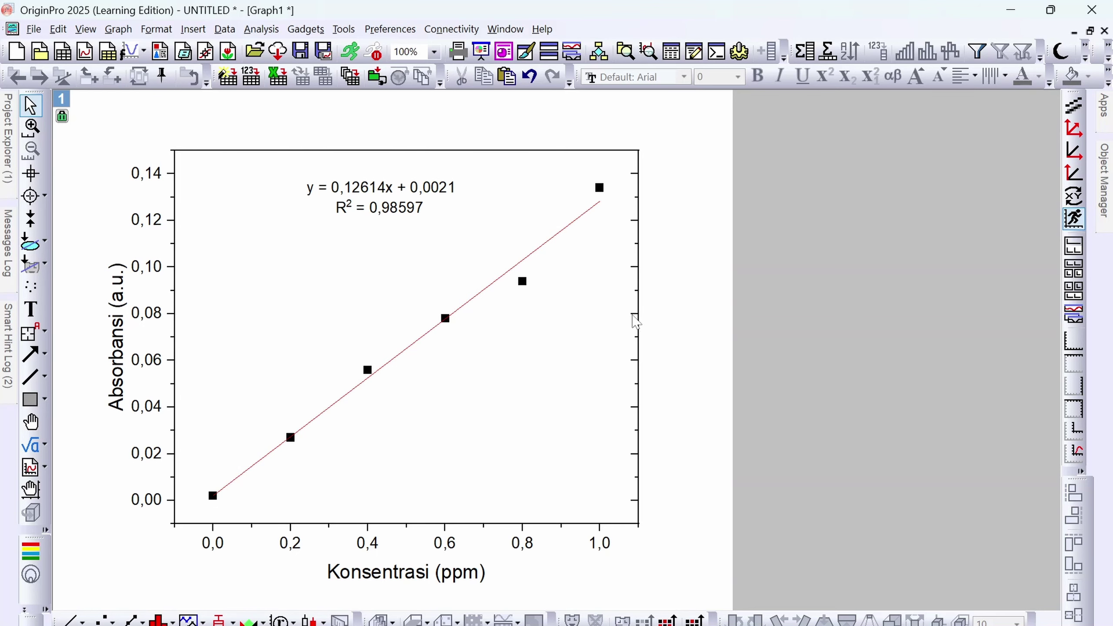
# Set both the major and minor tick styles of the right axis to None and apply the settings
pyautogui.click(635, 322)
pyautogui.rightClick(633, 318)
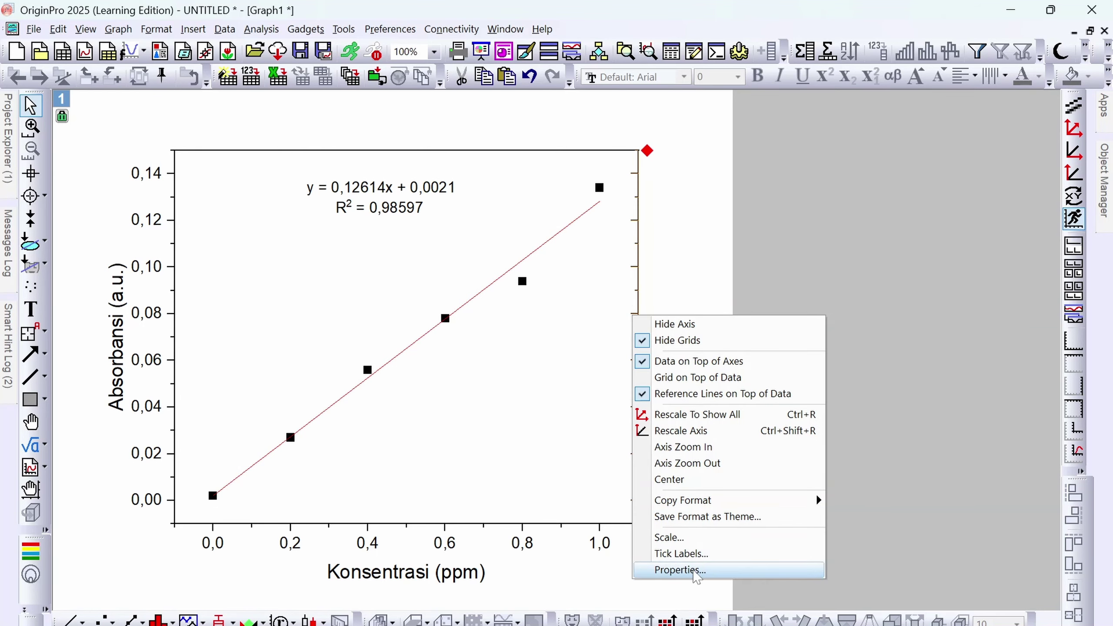
pyautogui.click(695, 571)
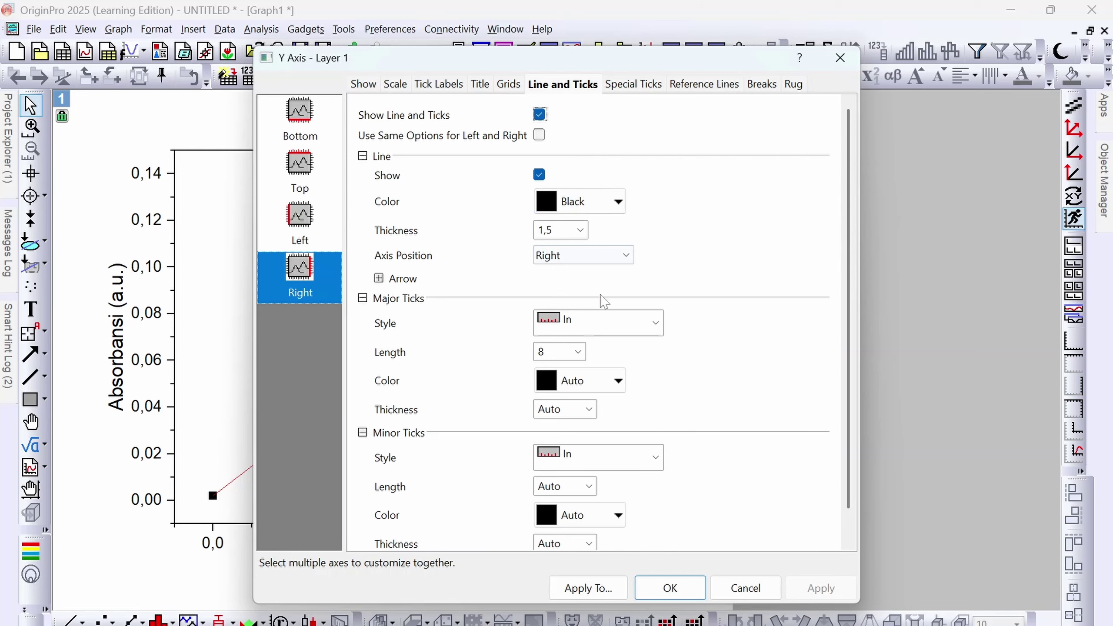
pyautogui.click(601, 323)
pyautogui.click(586, 425)
pyautogui.scroll(-1, 649, 394)
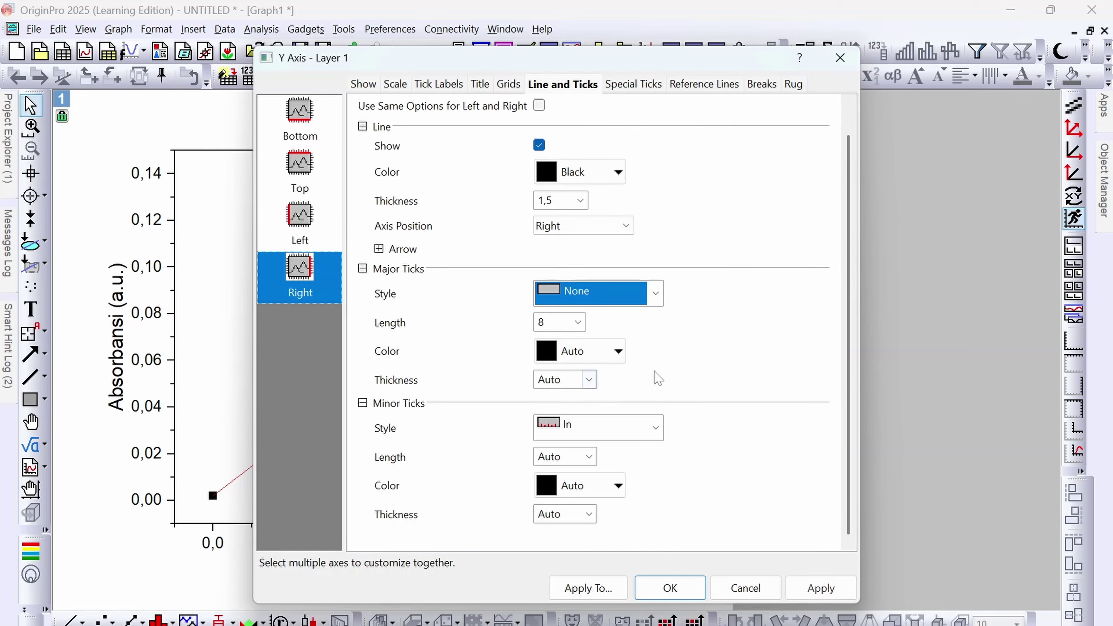
pyautogui.click(655, 428)
pyautogui.click(617, 522)
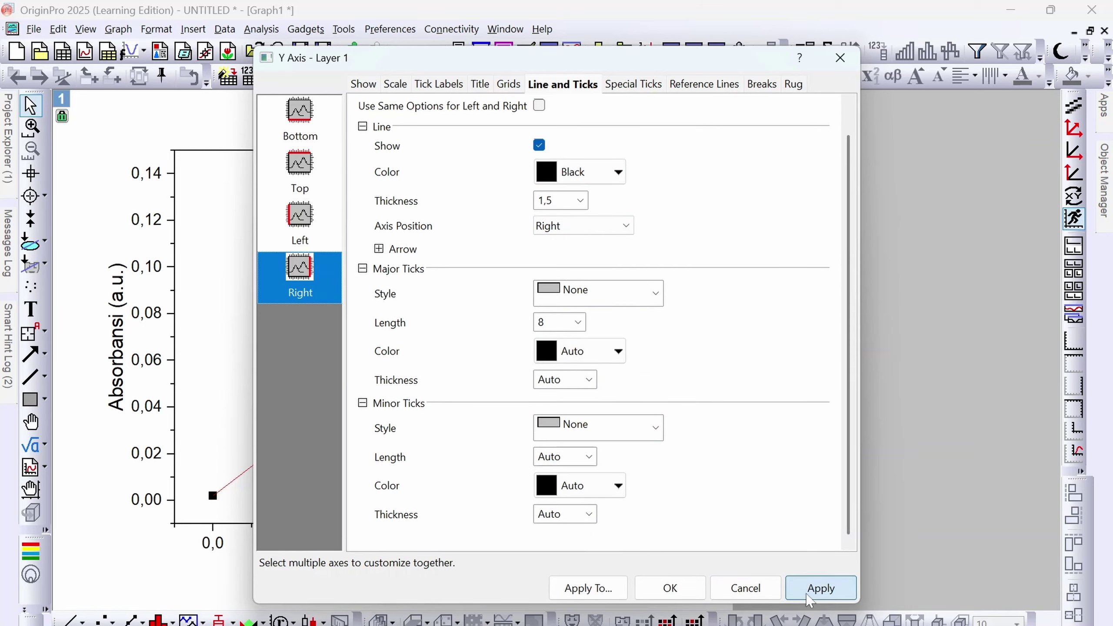
pyautogui.click(821, 588)
pyautogui.click(670, 588)
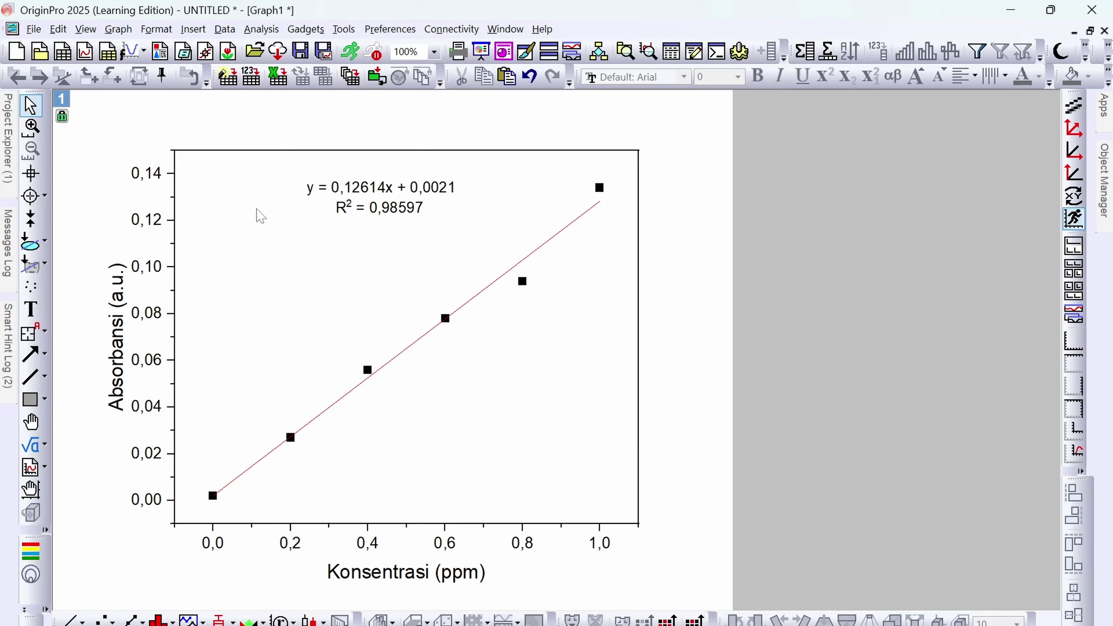
pyautogui.click(259, 213)
pyautogui.click(232, 567)
pyautogui.click(451, 328)
pyautogui.click(446, 317)
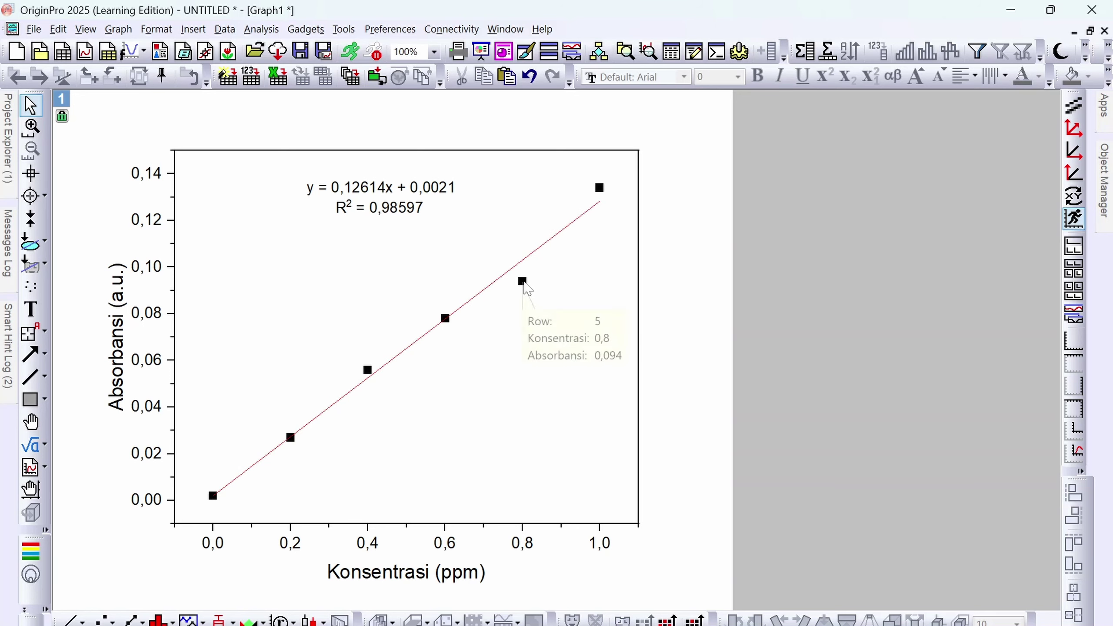
# Change the data points' symbol shape to a solid circle
pyautogui.click(524, 288)
pyautogui.click(565, 233)
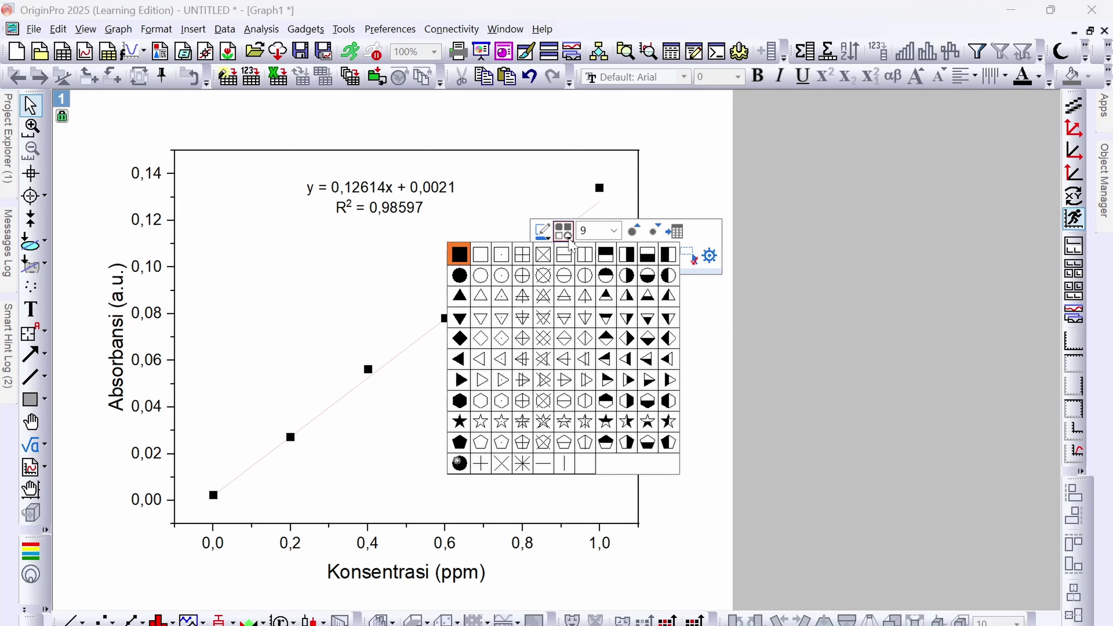
pyautogui.click(466, 276)
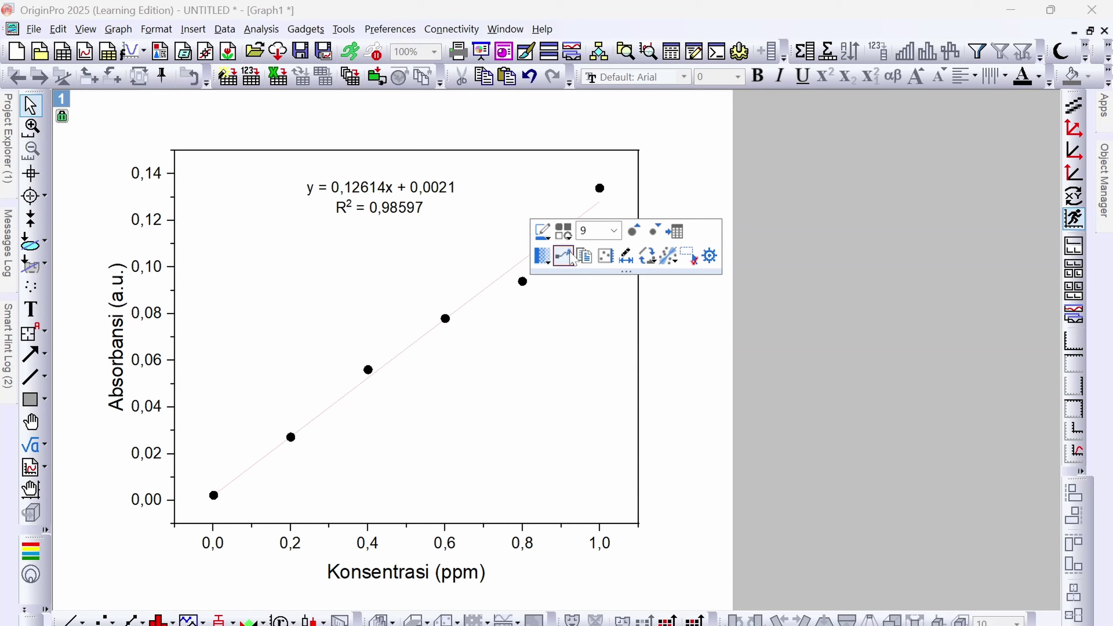
# Set the data points' symbol size to 10 and their colour to Blue (0, 0, 255)
pyautogui.click(614, 231)
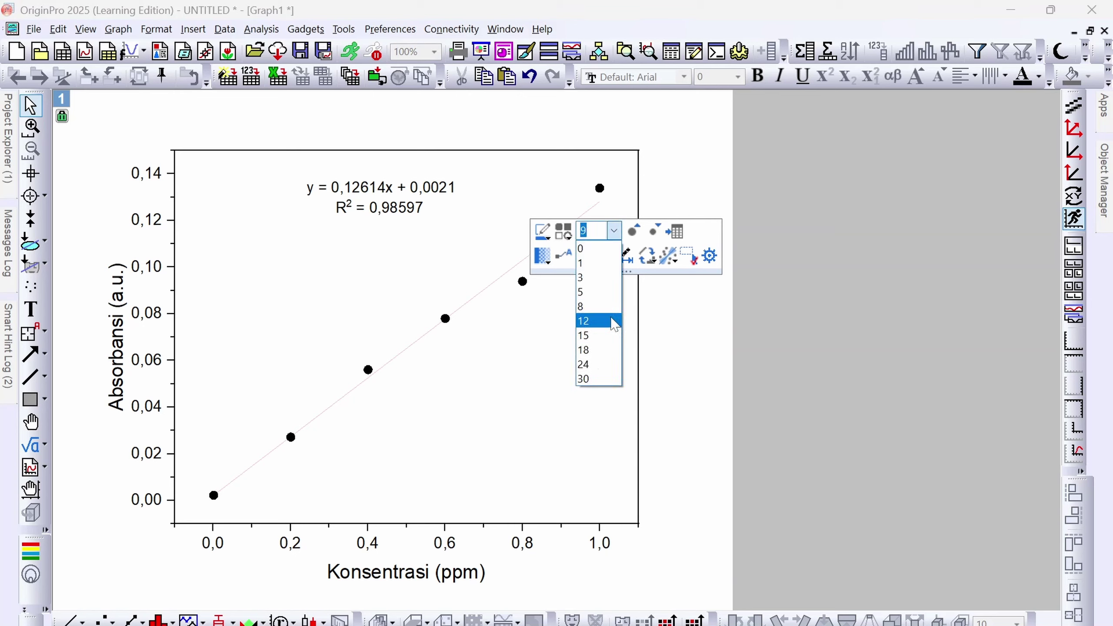
pyautogui.click(614, 324)
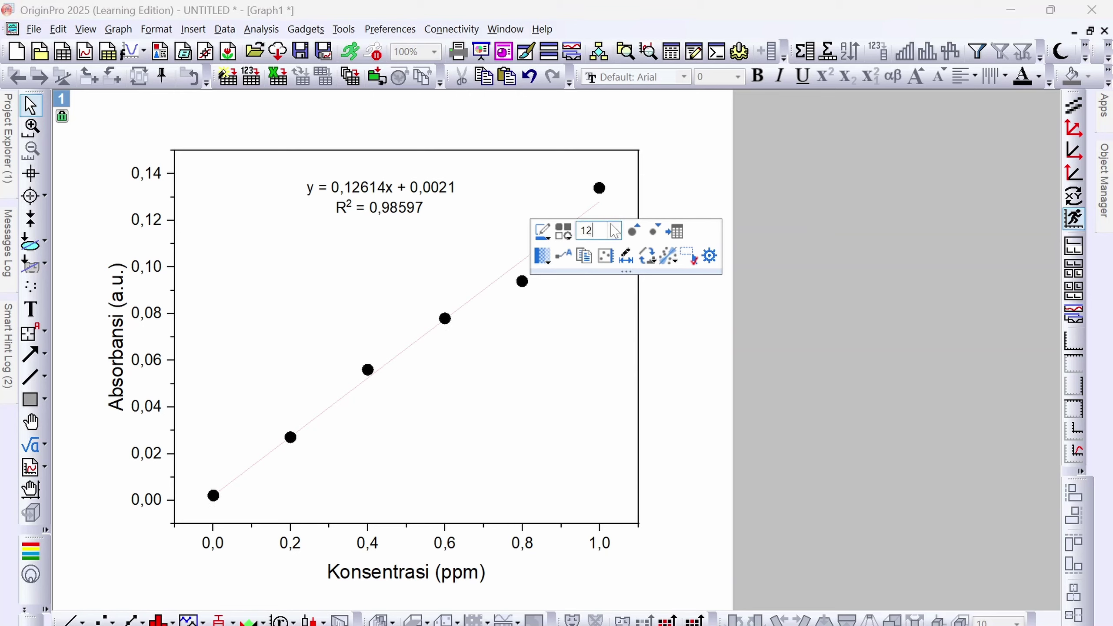
pyautogui.scroll(1, 615, 230)
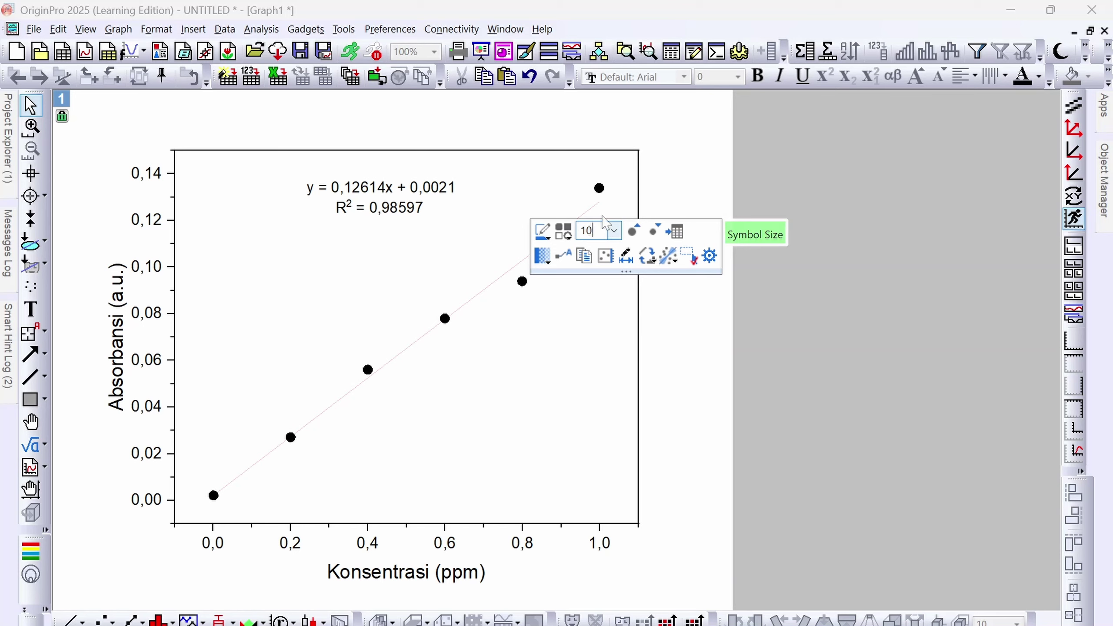
pyautogui.click(563, 231)
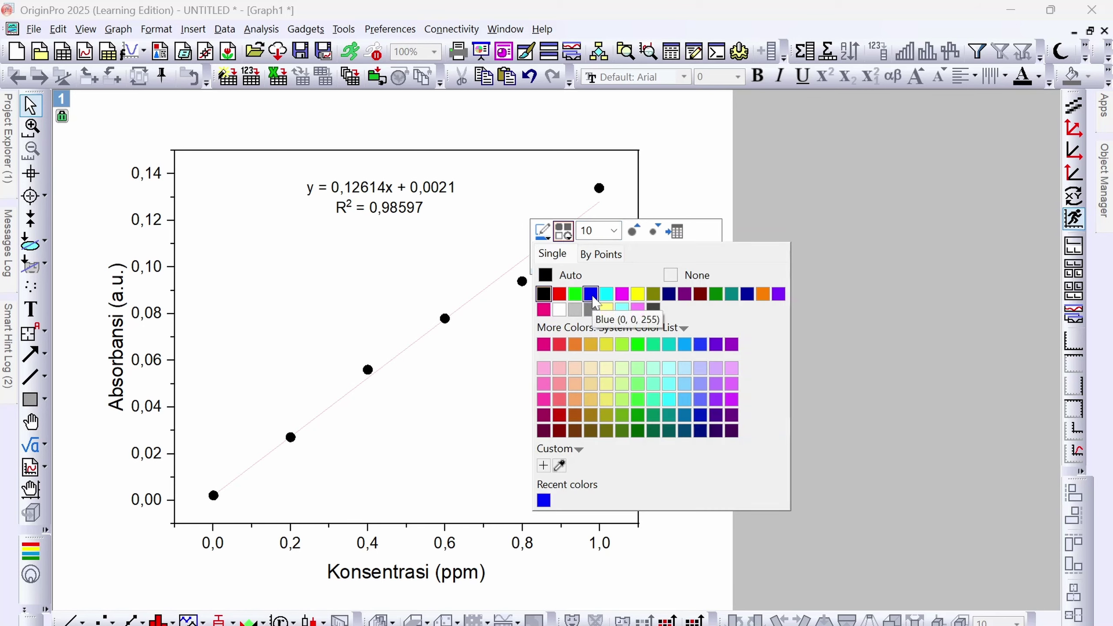
pyautogui.click(593, 298)
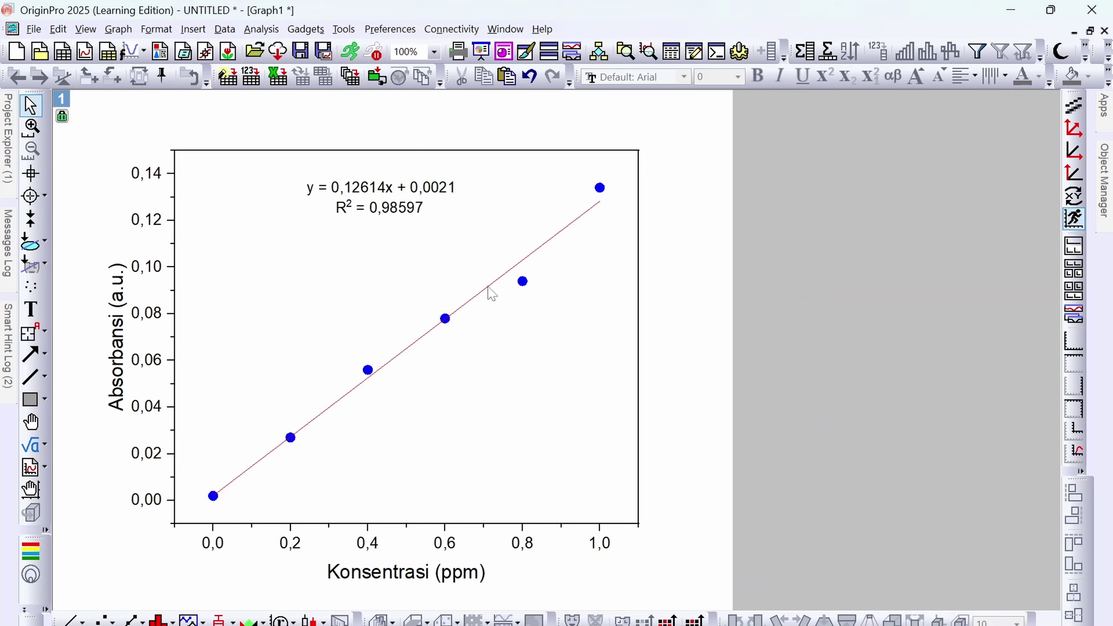
# Set the fitted line's colour to Auto (black) and its thickness to 2
pyautogui.click(488, 288)
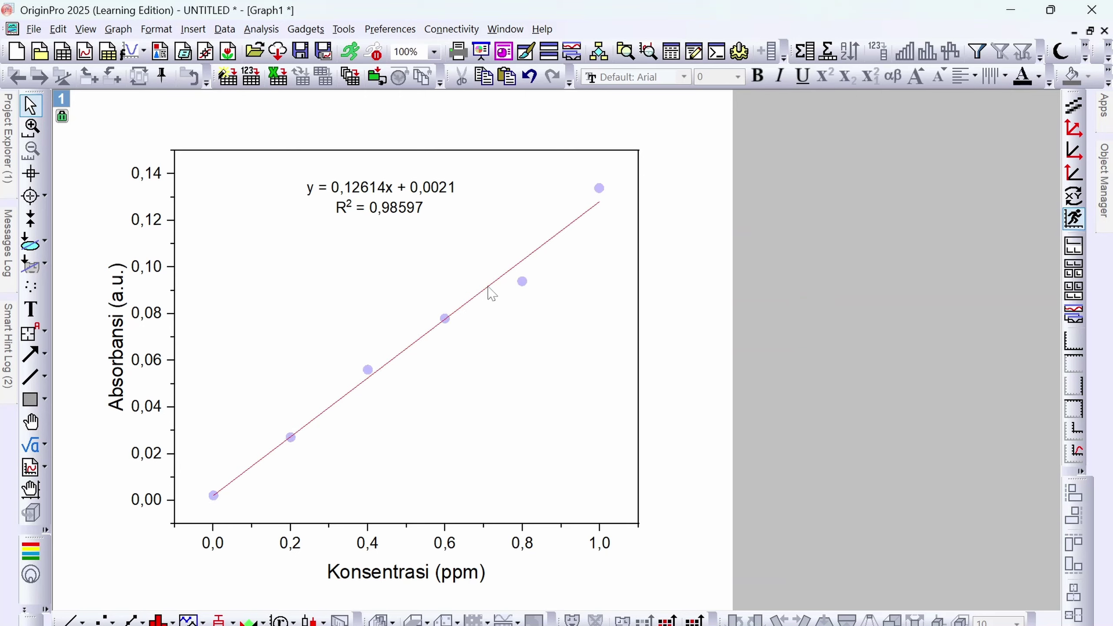
pyautogui.click(517, 245)
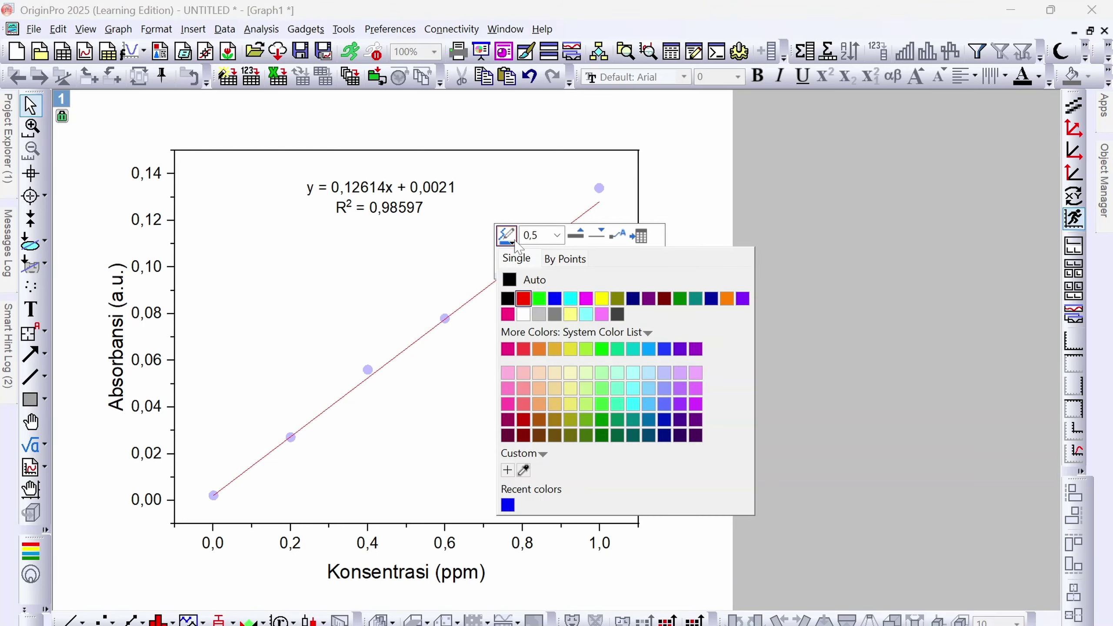
pyautogui.click(517, 278)
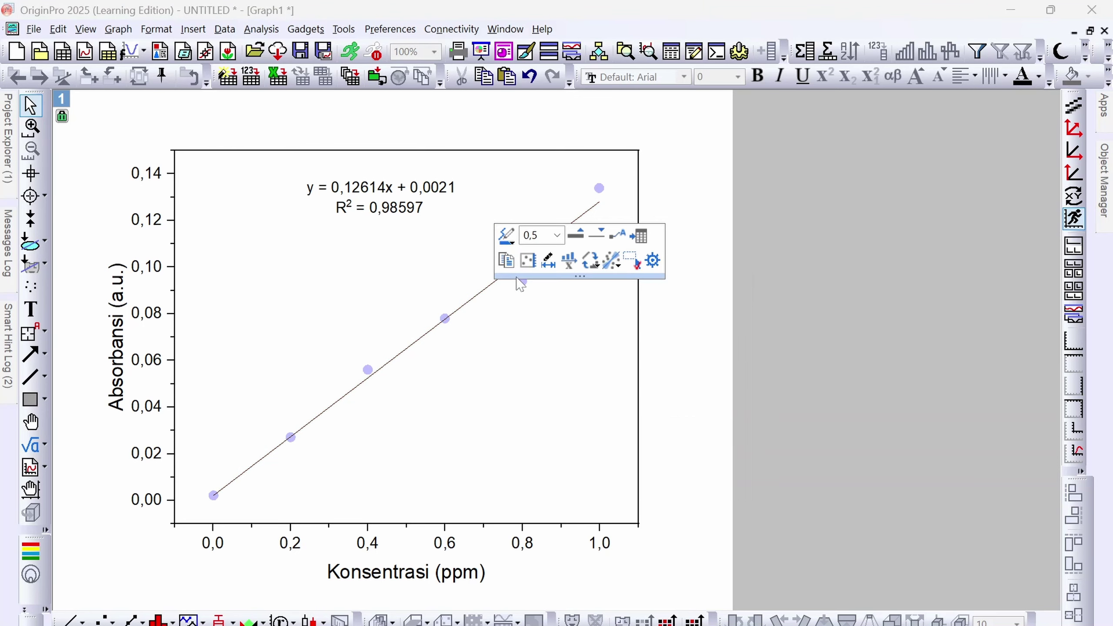
pyautogui.click(557, 236)
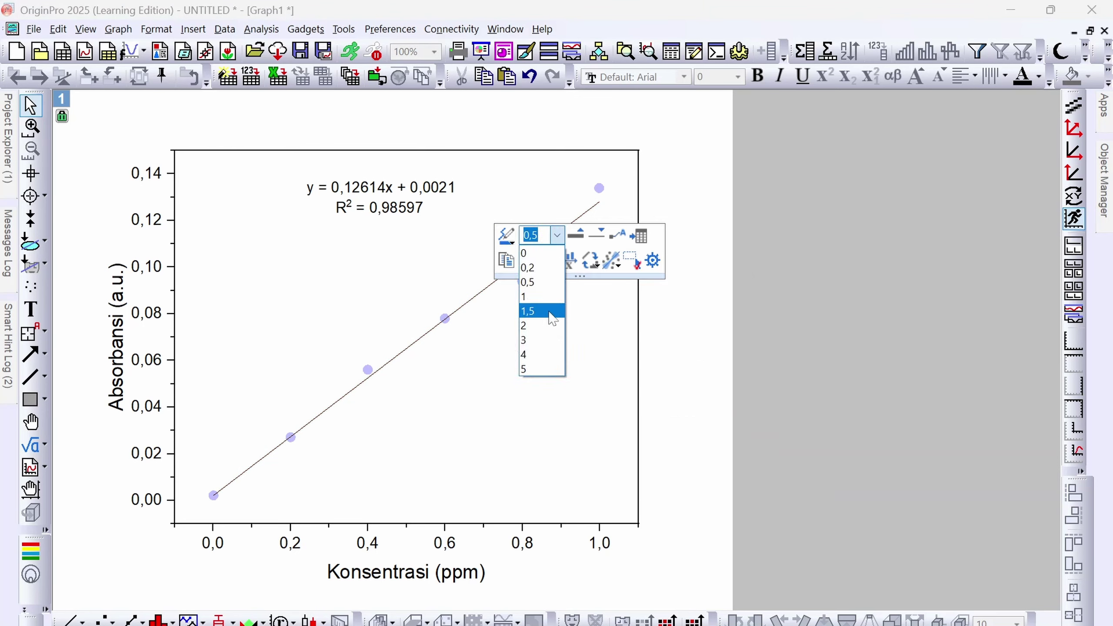
pyautogui.click(545, 325)
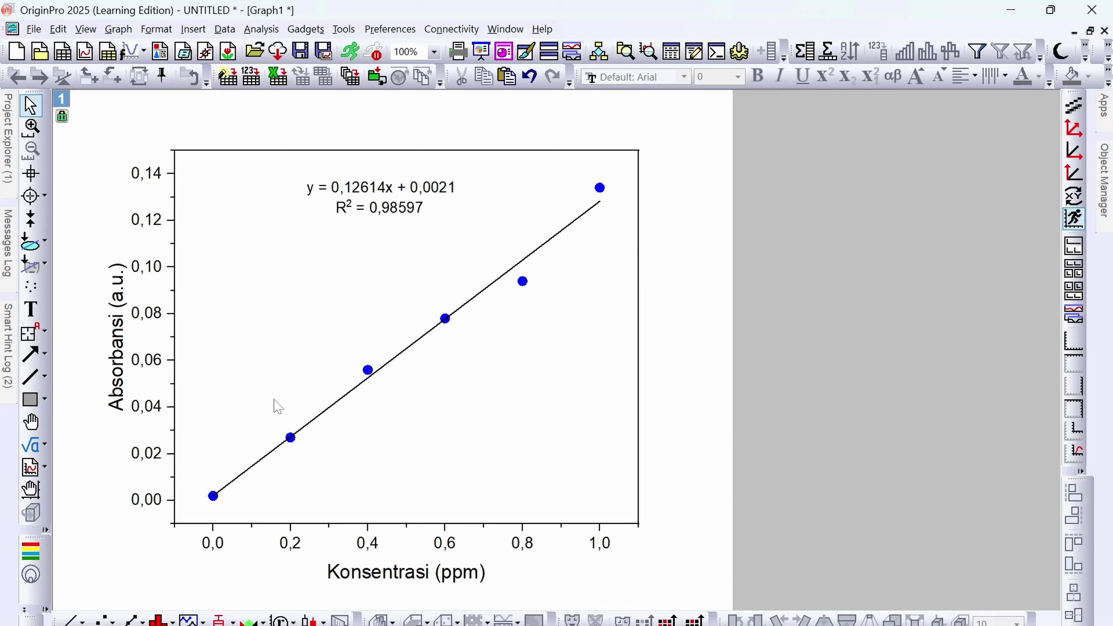
# Move the "Absorbansi (a.u.)" axis title slightly farther from its tick labels and browse the fonts available for it
pyautogui.click(119, 353)
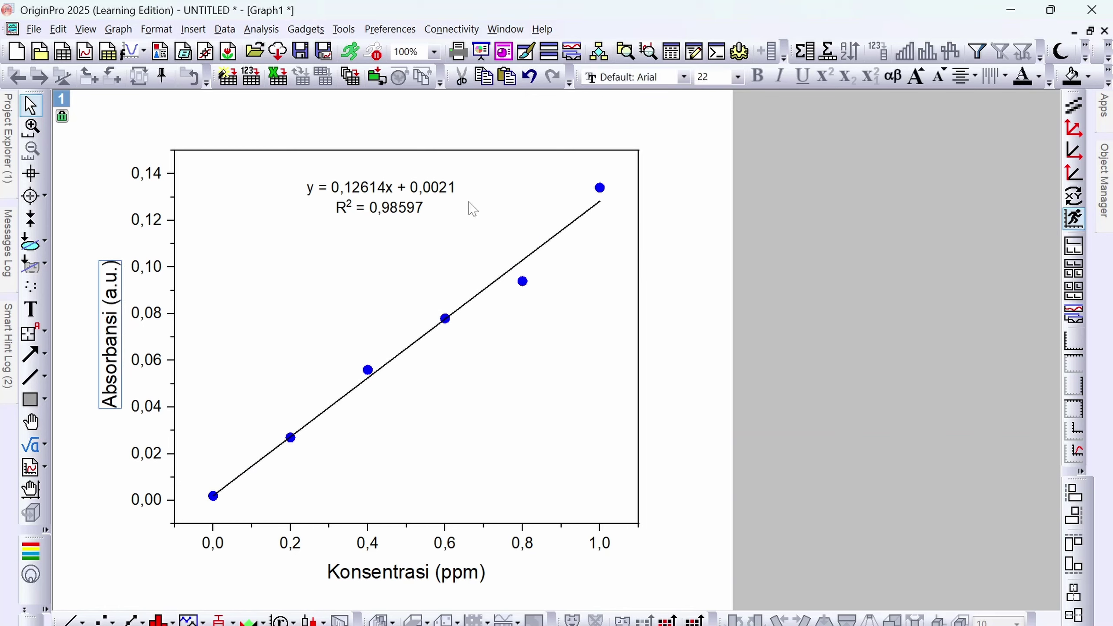
pyautogui.click(683, 77)
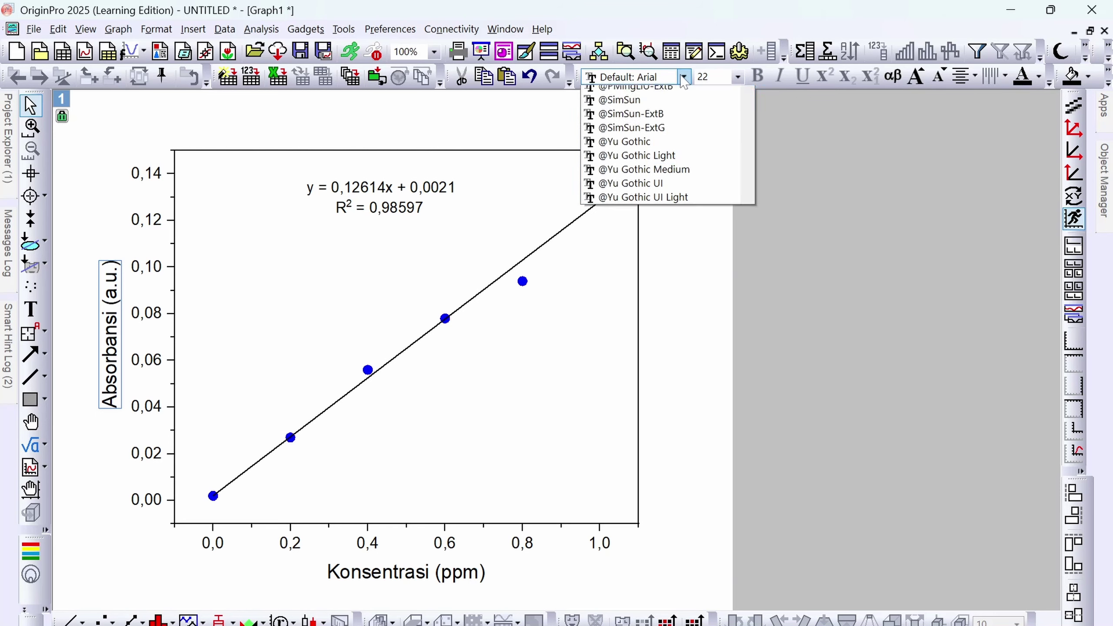
pyautogui.click(479, 119)
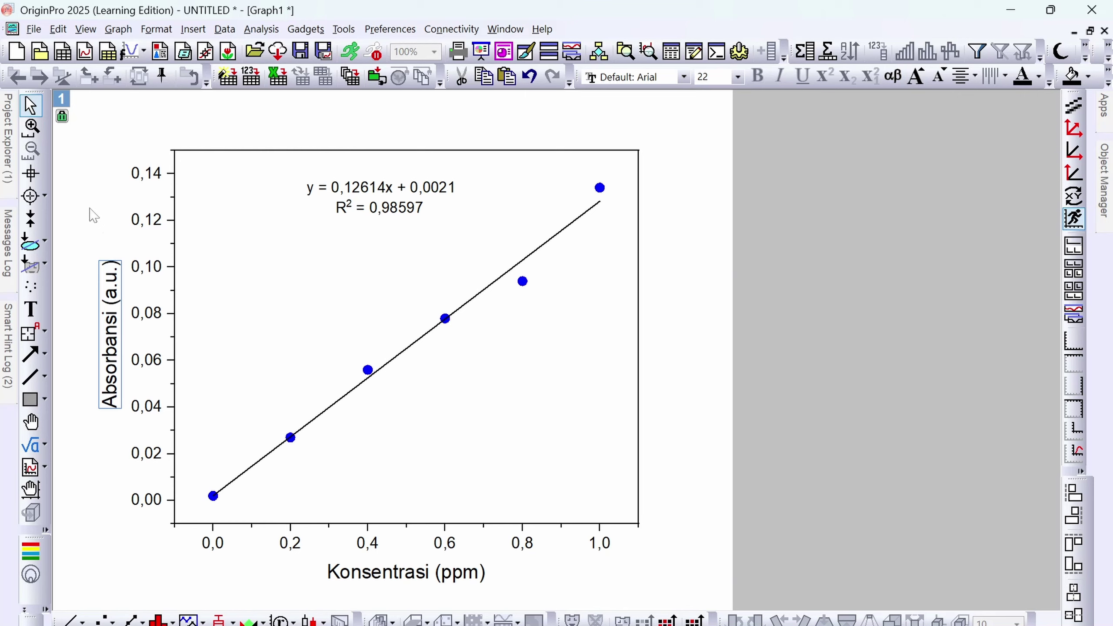
# Nudge the "Absorbansi (a.u.)" axis title slightly toward its tick labels and make it bold
pyautogui.click(112, 305)
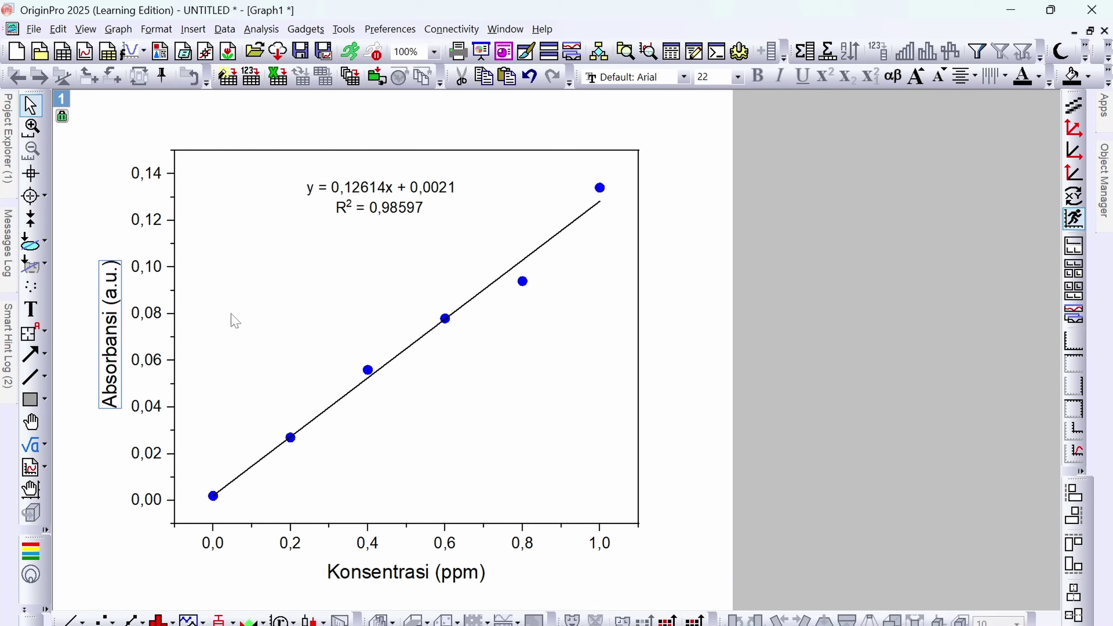
pyautogui.moveTo(108, 395); pyautogui.dragTo(111, 395)
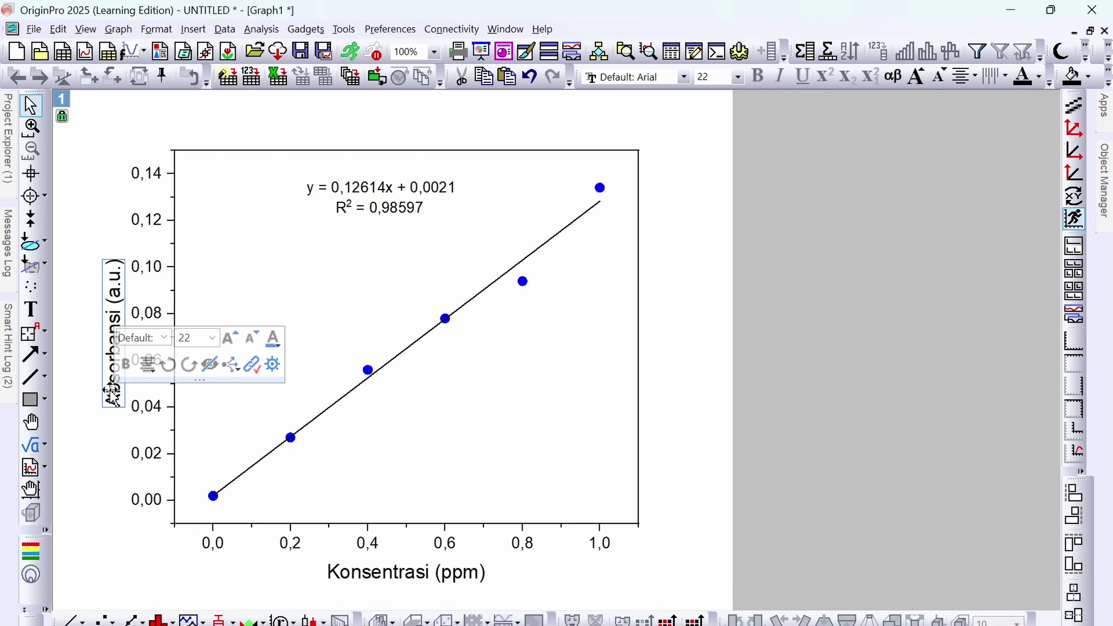
pyautogui.click(126, 364)
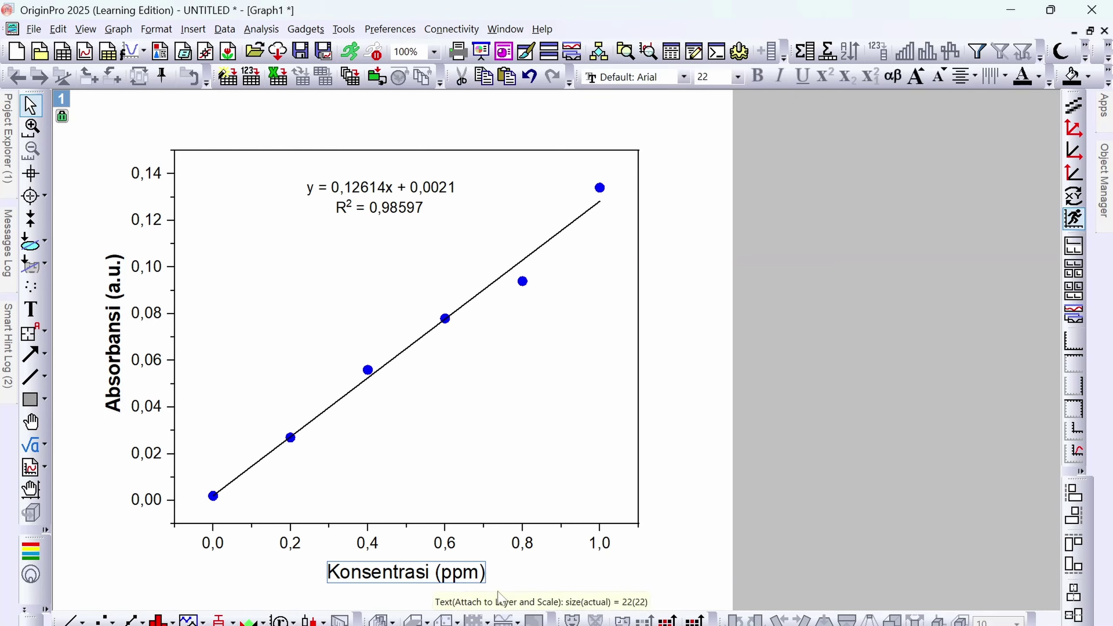
# Make the "Konsentrasi (ppm)" axis title bold with font size 18, and shift it slightly to the left
pyautogui.click(474, 574)
pyautogui.click(507, 599)
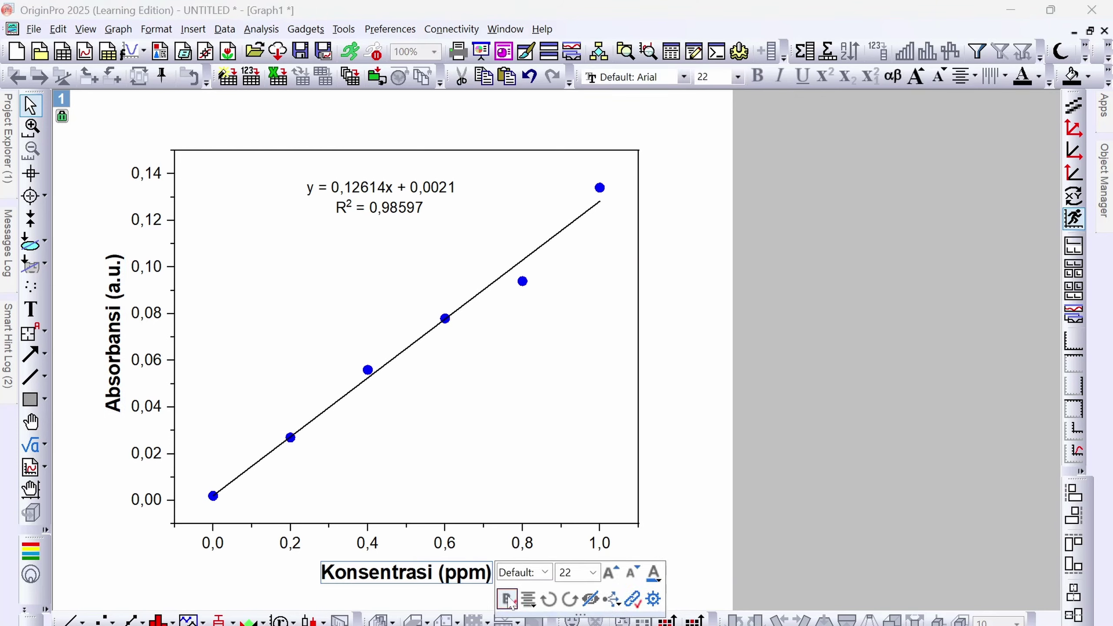
pyautogui.click(595, 575)
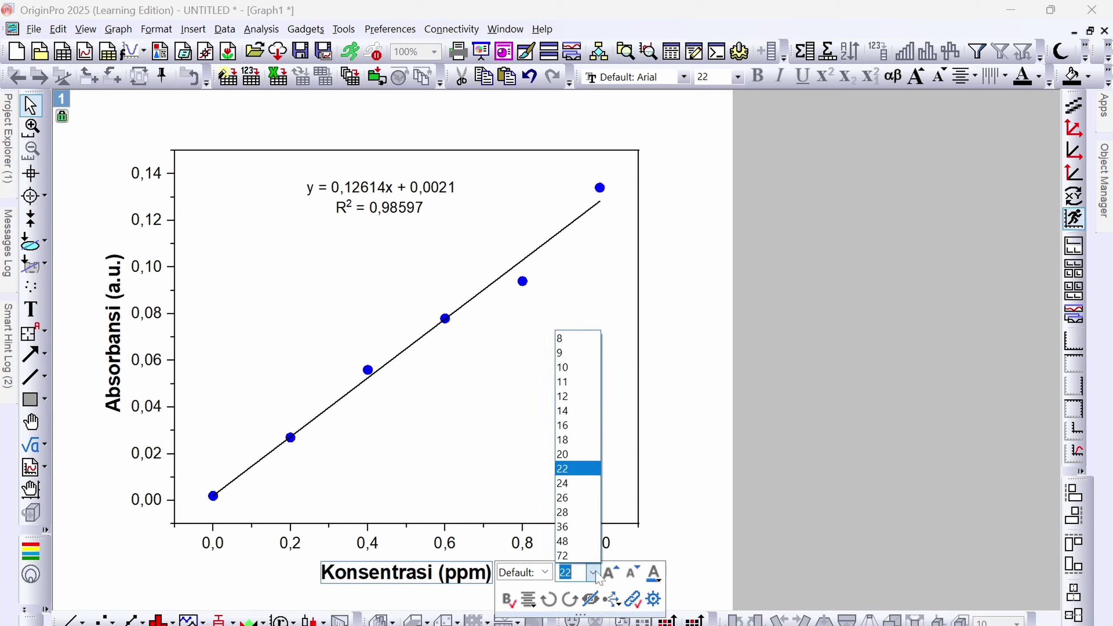
pyautogui.click(583, 439)
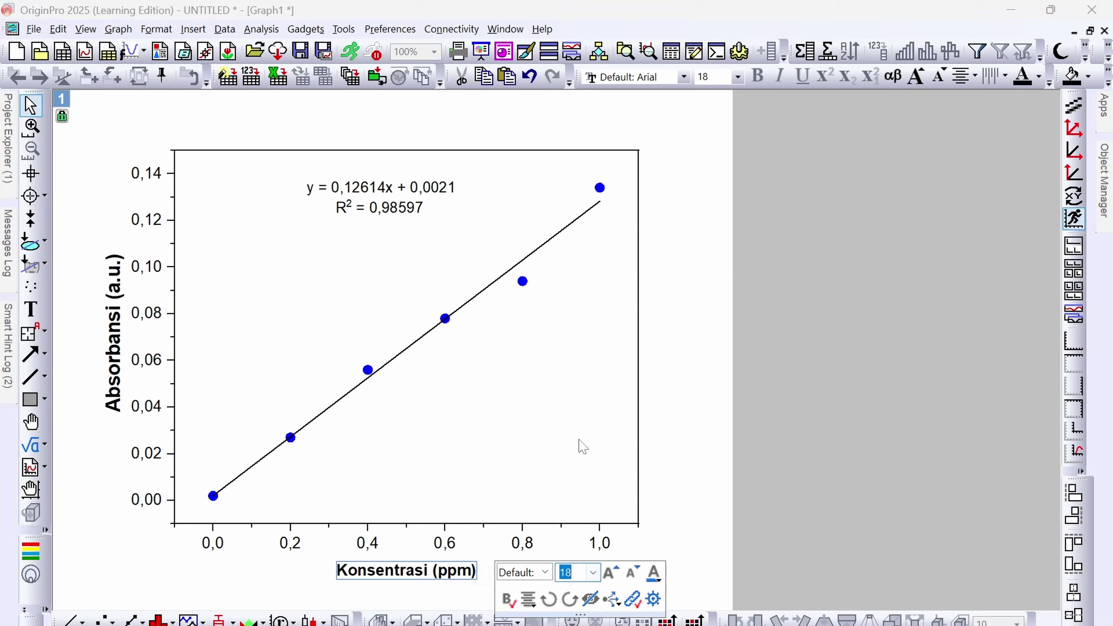
pyautogui.click(471, 515)
pyautogui.moveTo(444, 579); pyautogui.dragTo(437, 580)
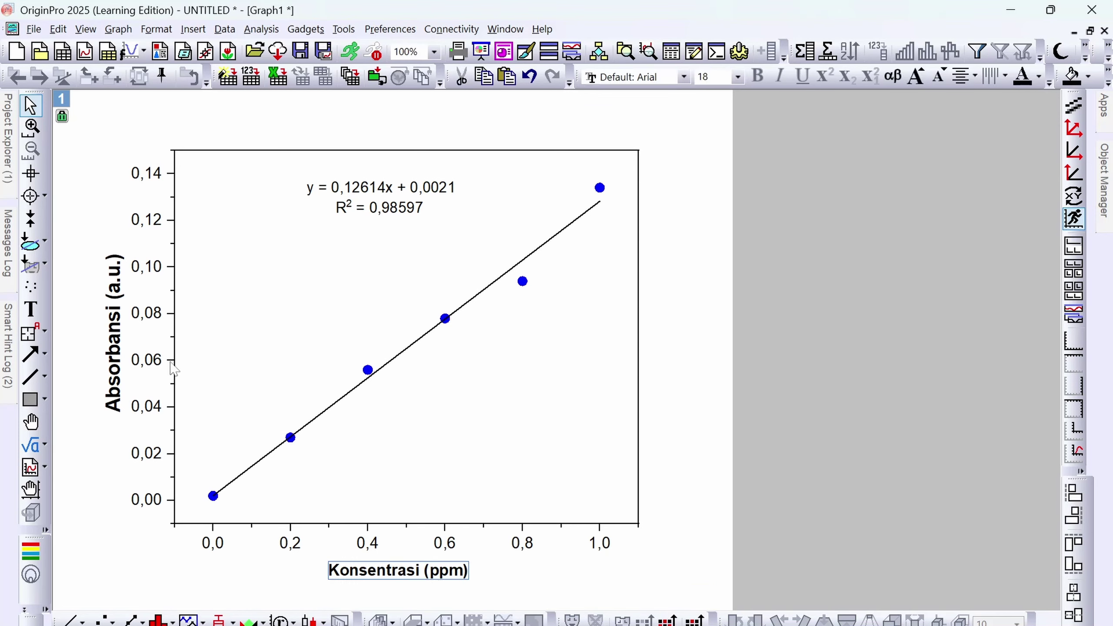
# Set the "Absorbansi (a.u.)" axis title's font size to 18 and move it slightly farther from the tick labels
pyautogui.click(120, 346)
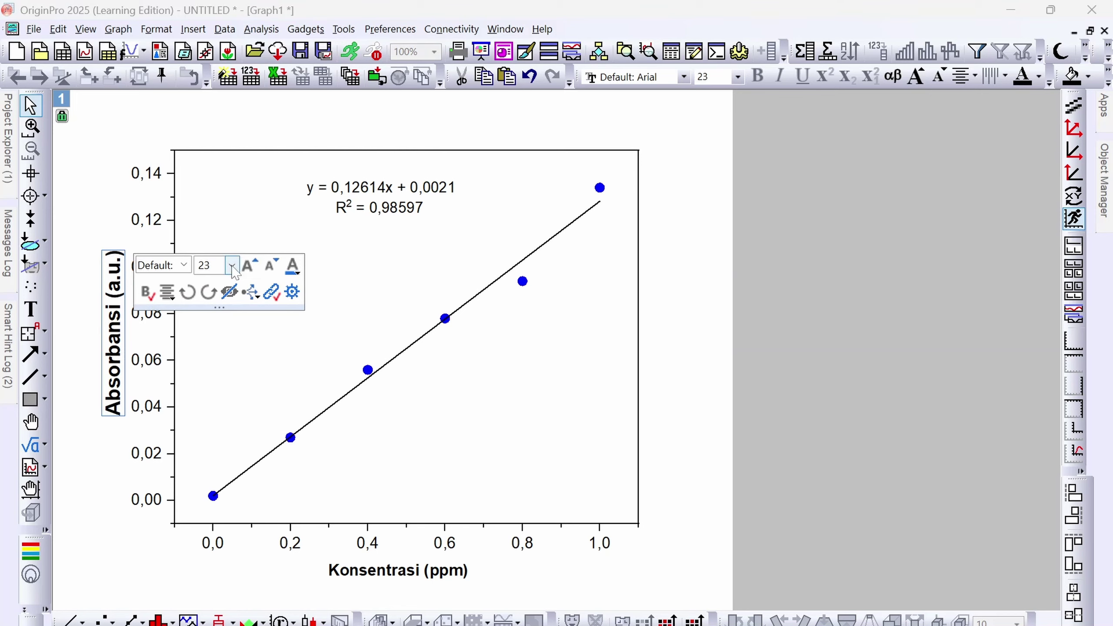
pyautogui.click(231, 265)
pyautogui.click(215, 376)
pyautogui.click(152, 359)
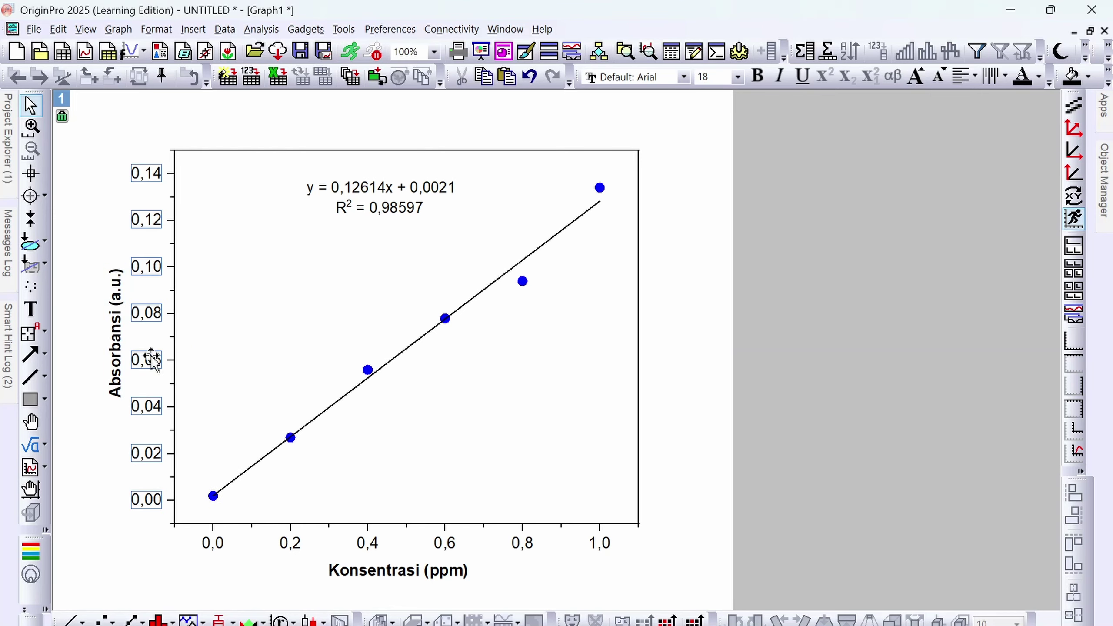
pyautogui.rightClick(152, 359)
pyautogui.click(195, 292)
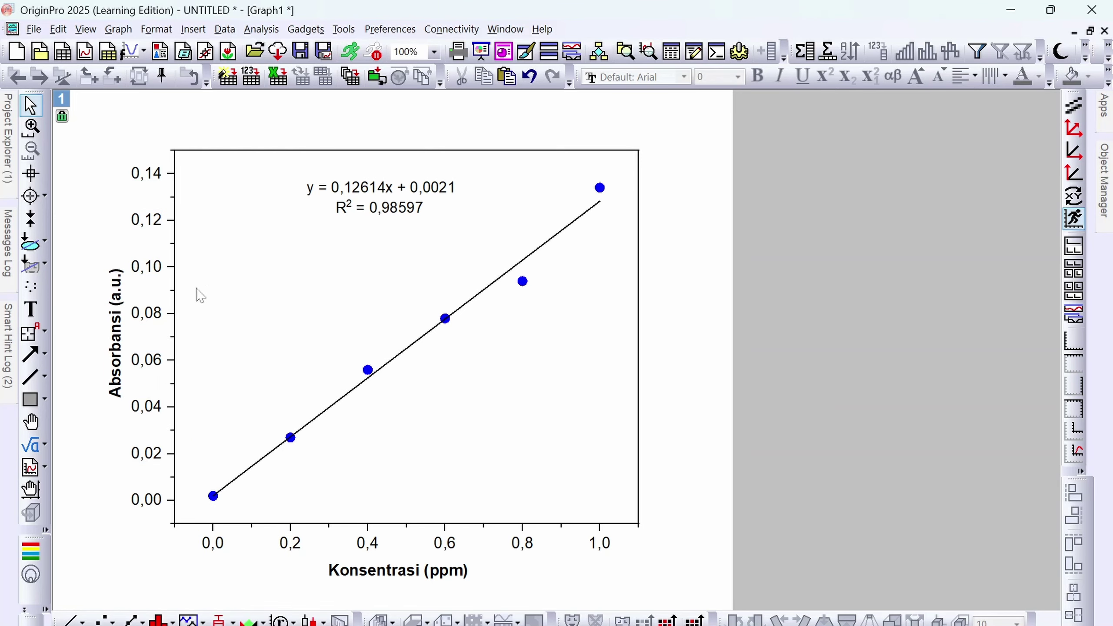
pyautogui.click(151, 319)
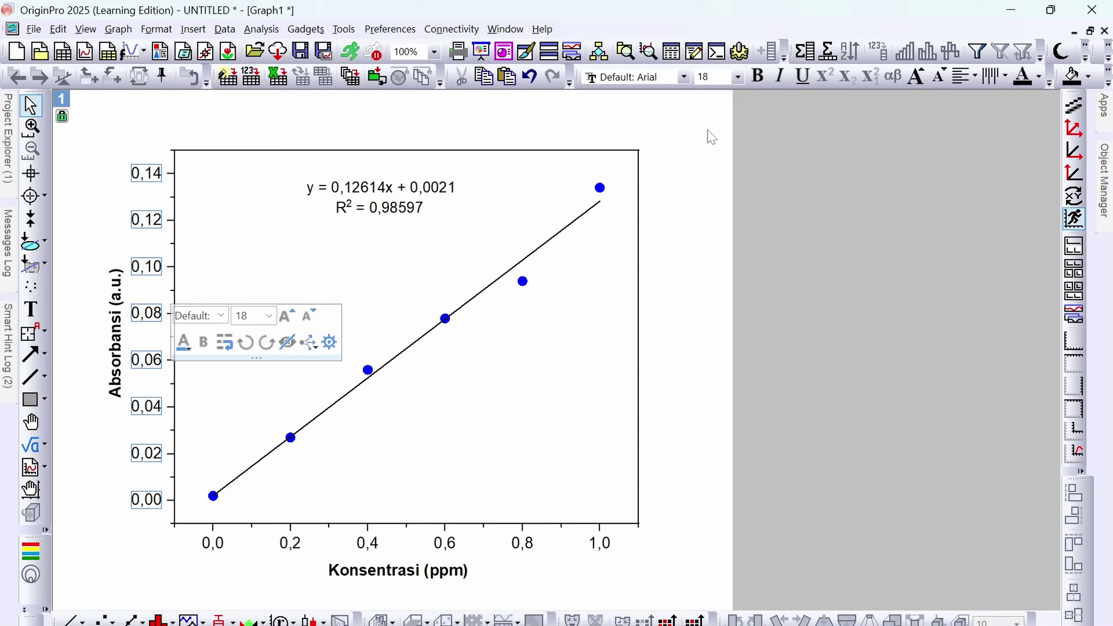
pyautogui.click(114, 363)
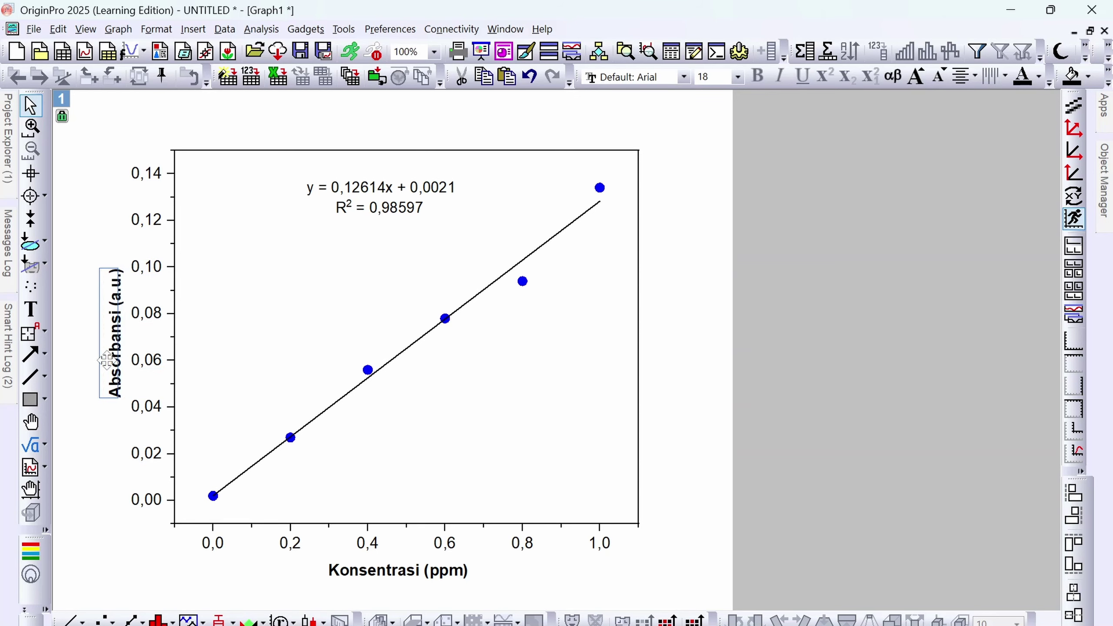
# Make the equation and R² label bold and move it down and slightly right, closer to the fitted line
pyautogui.click(397, 192)
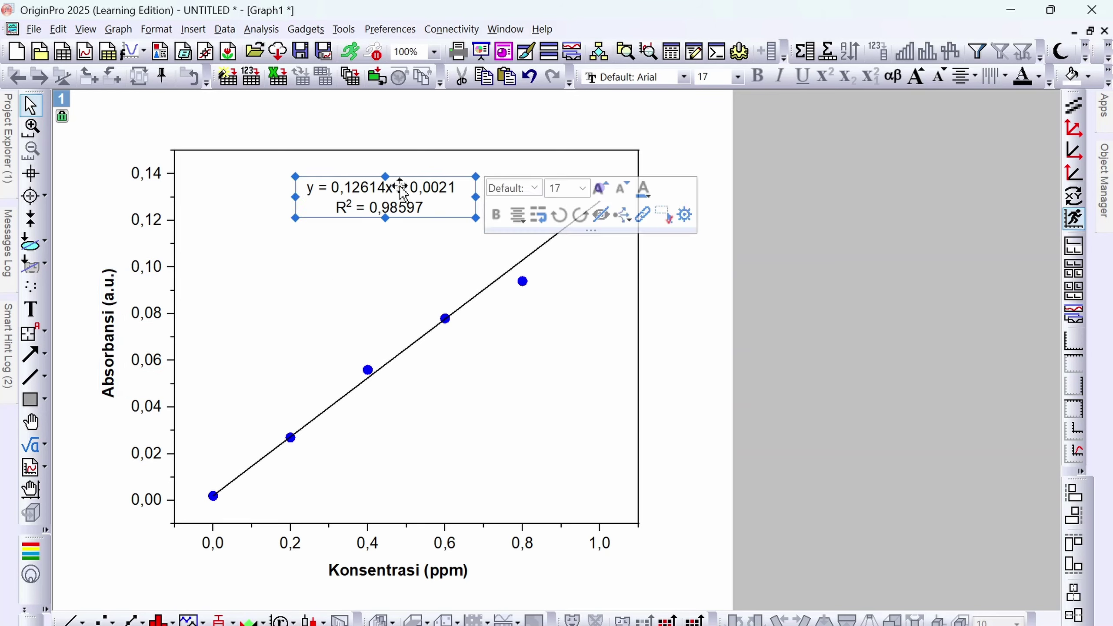
pyautogui.click(496, 215)
pyautogui.click(392, 234)
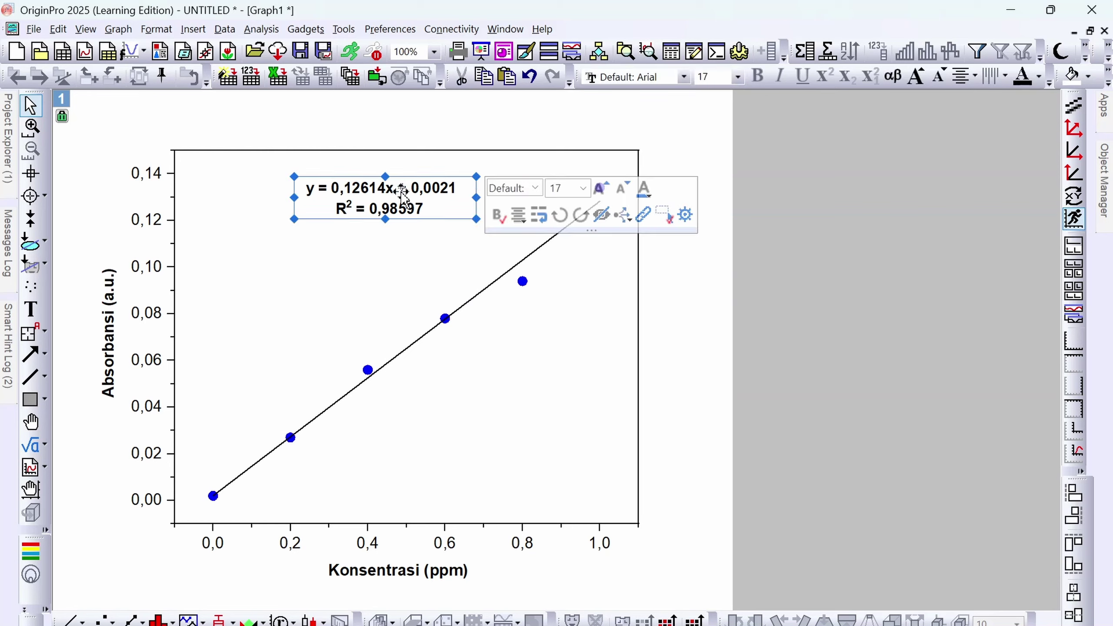
pyautogui.moveTo(427, 182); pyautogui.dragTo(471, 236)
pyautogui.click(666, 433)
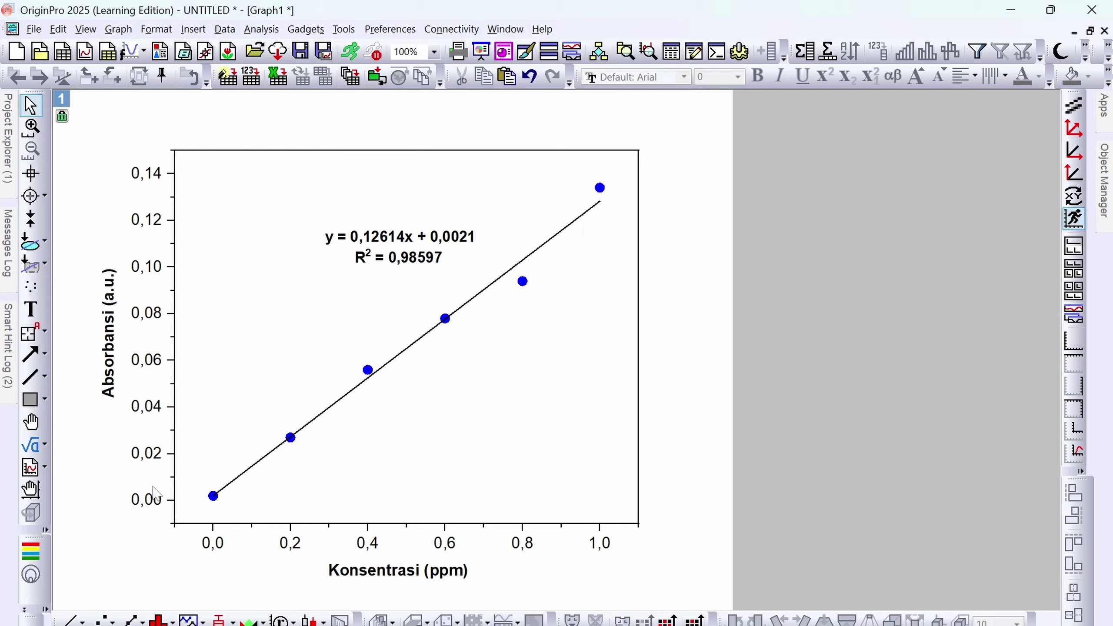
# Set the vertical axis scale to run from 0 to 0,14
pyautogui.click(153, 504)
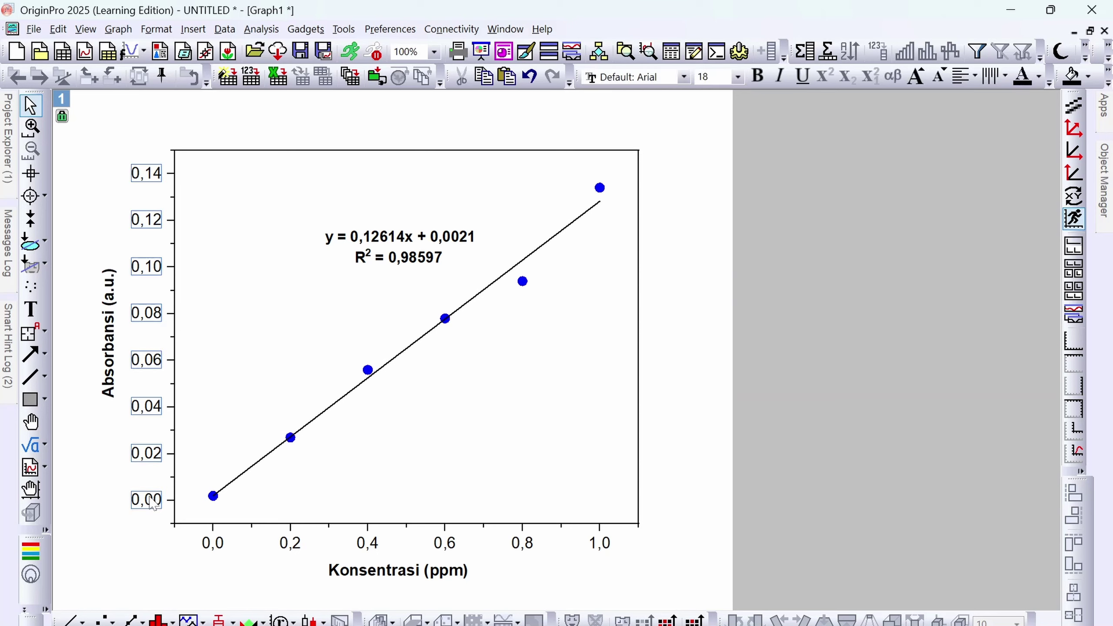
pyautogui.rightClick(150, 496)
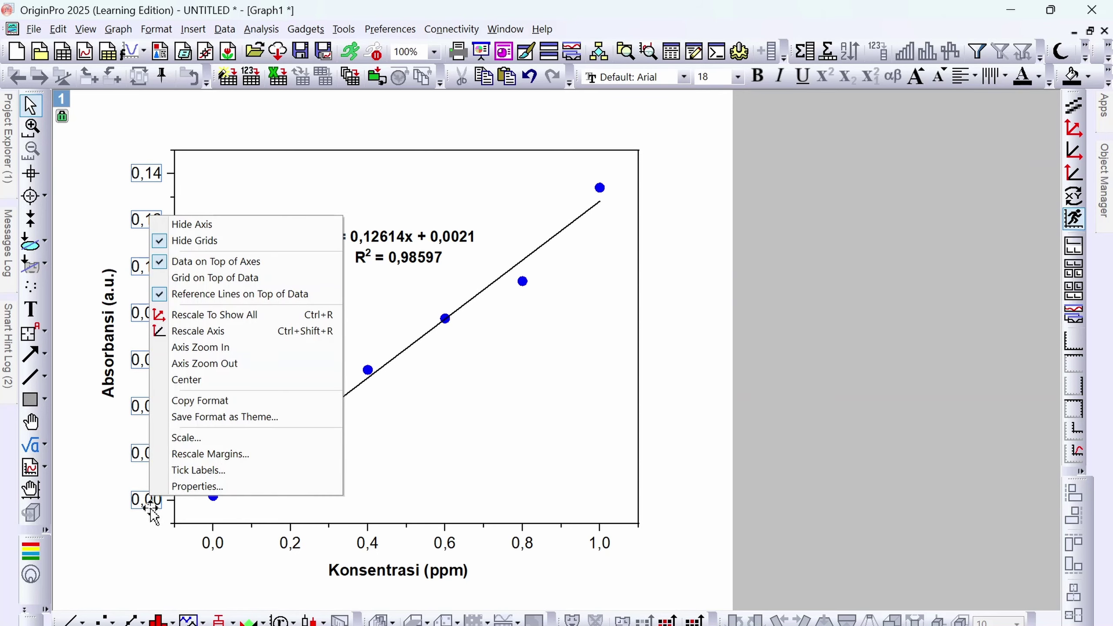
pyautogui.click(182, 441)
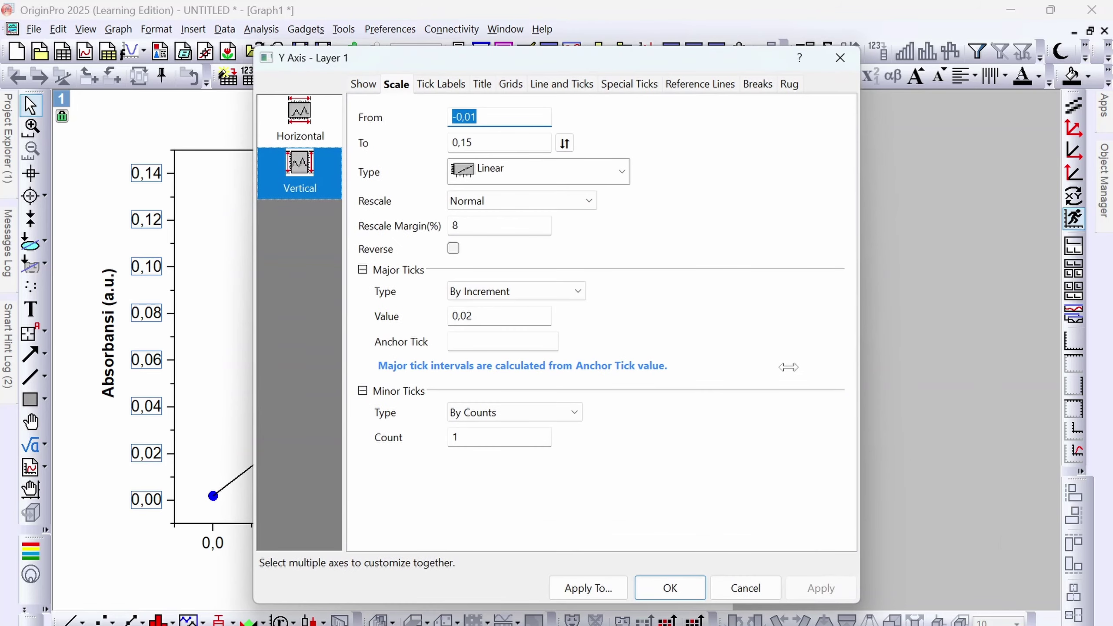
pyautogui.write('0')
pyautogui.press('Tab')
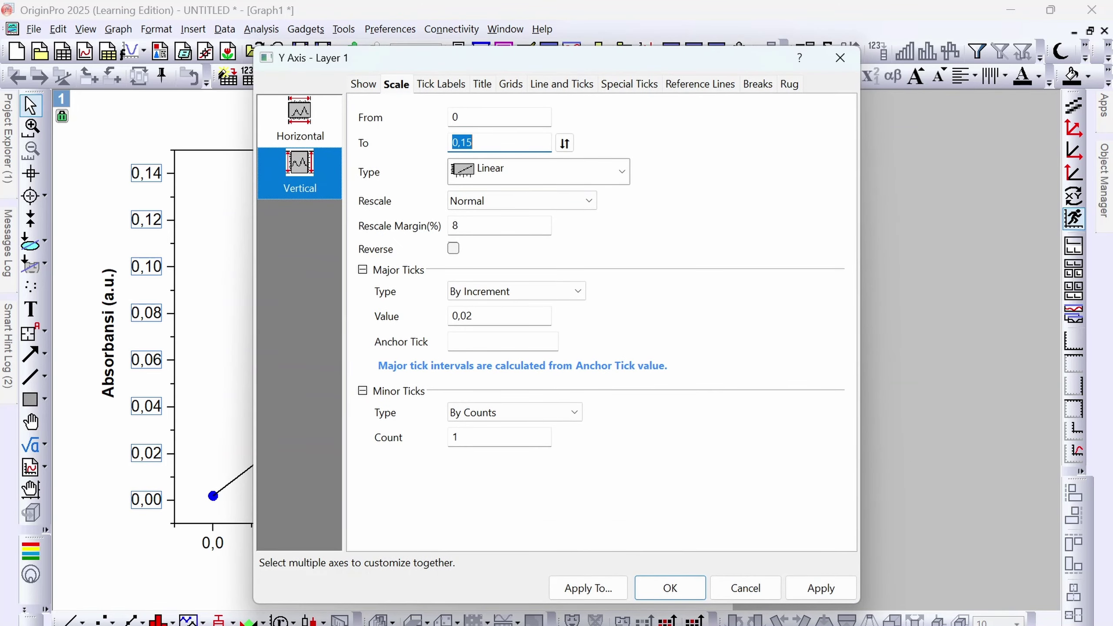
pyautogui.click(472, 143)
pyautogui.press('Return')
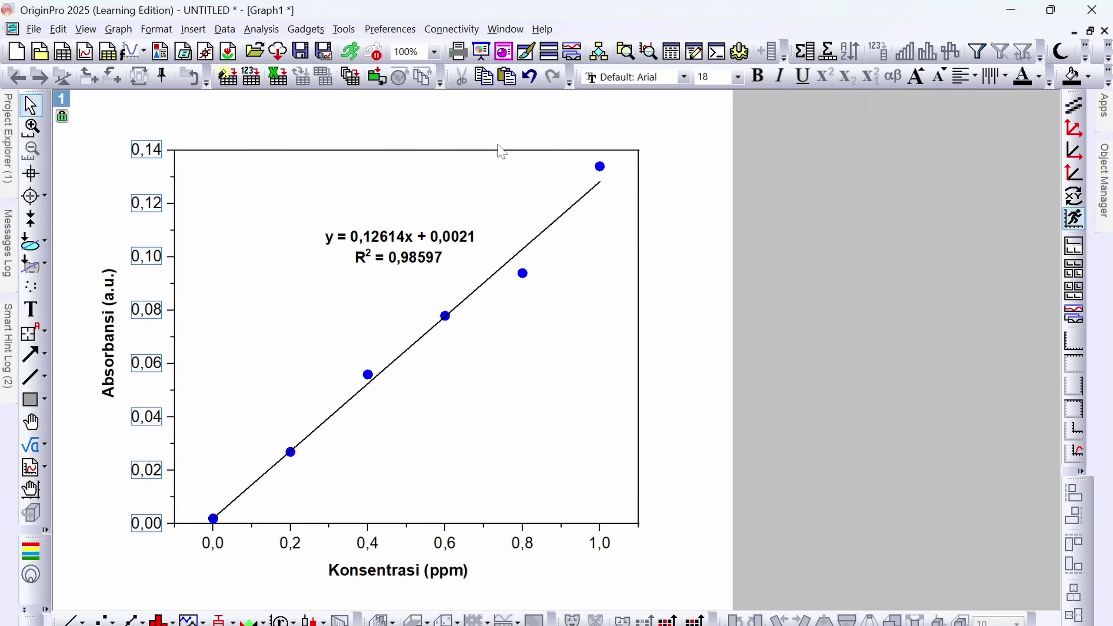
# Set the horizontal axis scale to run from 0 to 1,05
pyautogui.click(215, 548)
pyautogui.rightClick(215, 549)
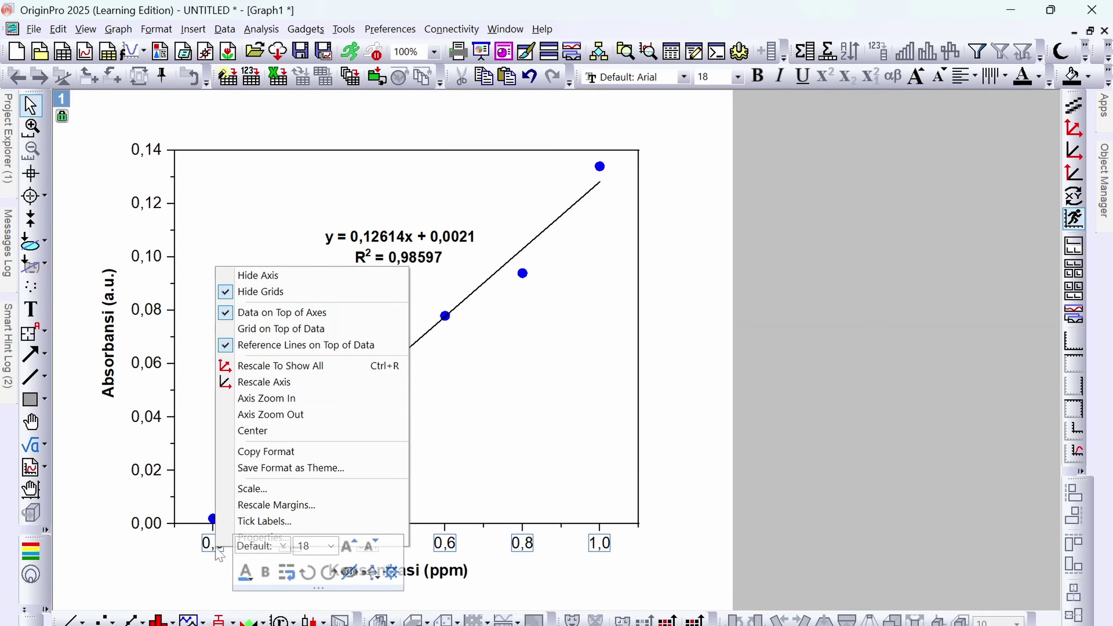
pyautogui.click(248, 490)
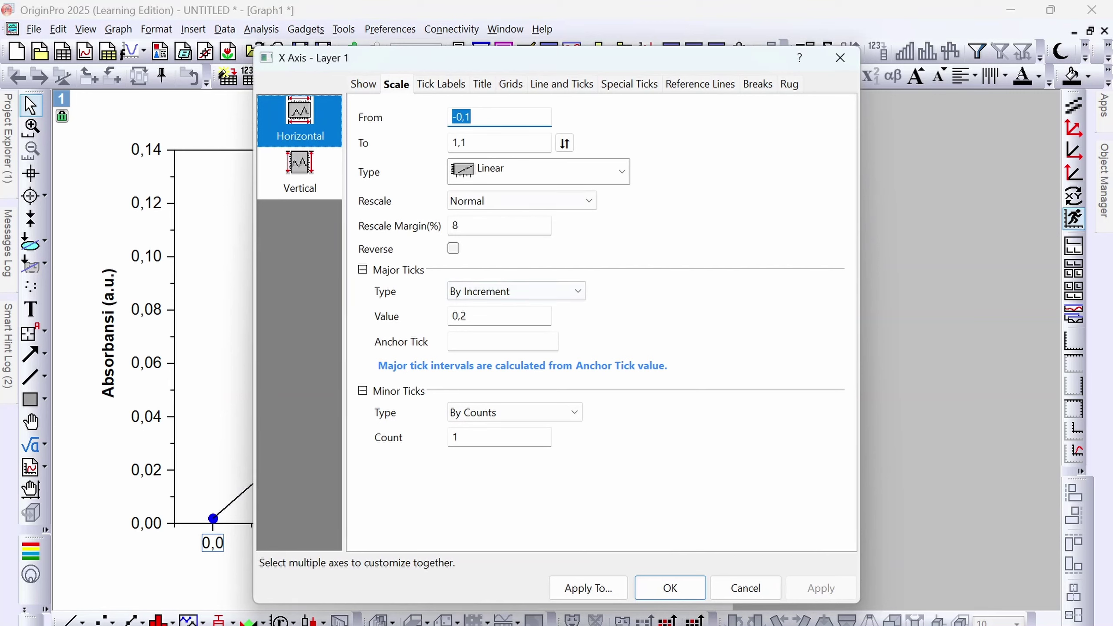
pyautogui.press('End')
pyautogui.press('BackSpace')
pyautogui.press('BackSpace')
pyautogui.press('BackSpace')
pyautogui.write('0')
pyautogui.press('Tab')
pyautogui.press('End')
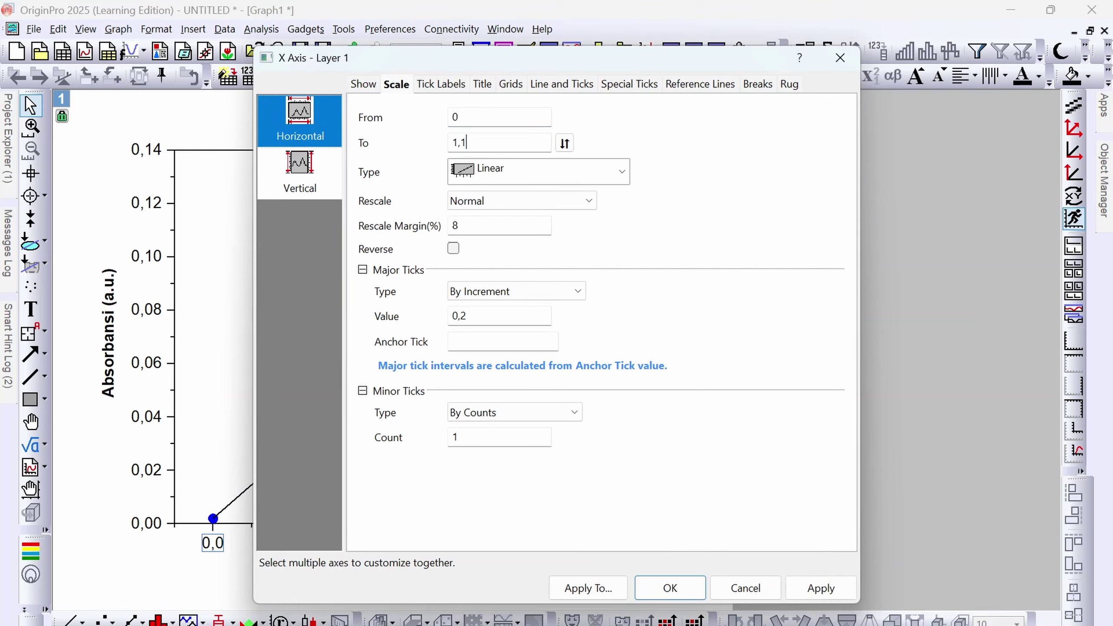
pyautogui.write('05')
pyautogui.press('Return')
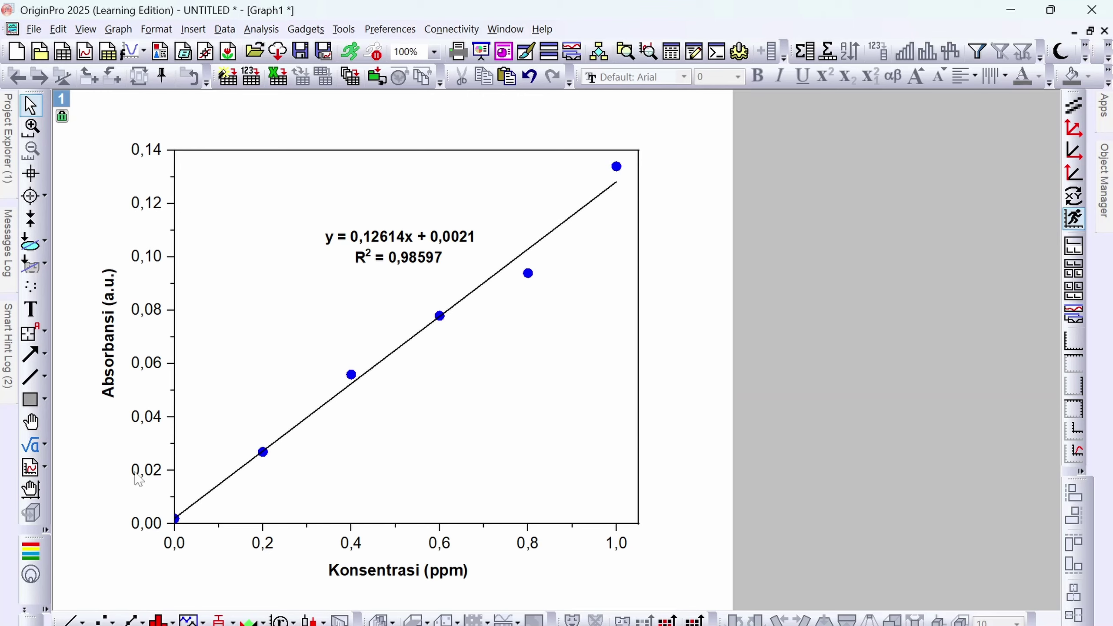
# Set the vertical axis major tick increment to 0,01 and apply it to the graph
pyautogui.click(141, 364)
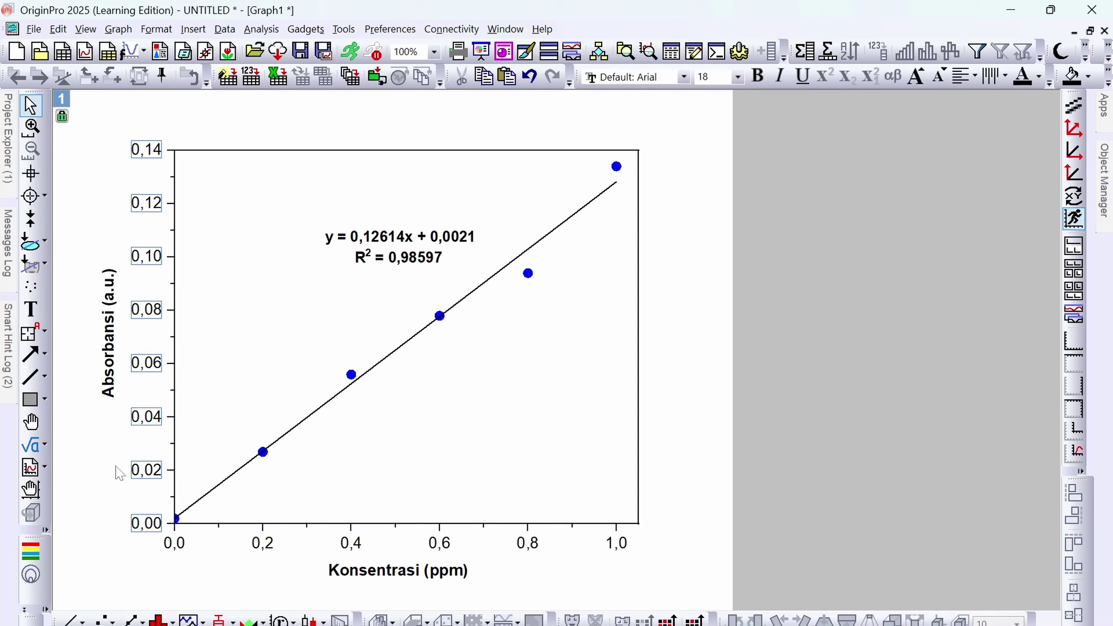
pyautogui.rightClick(143, 418)
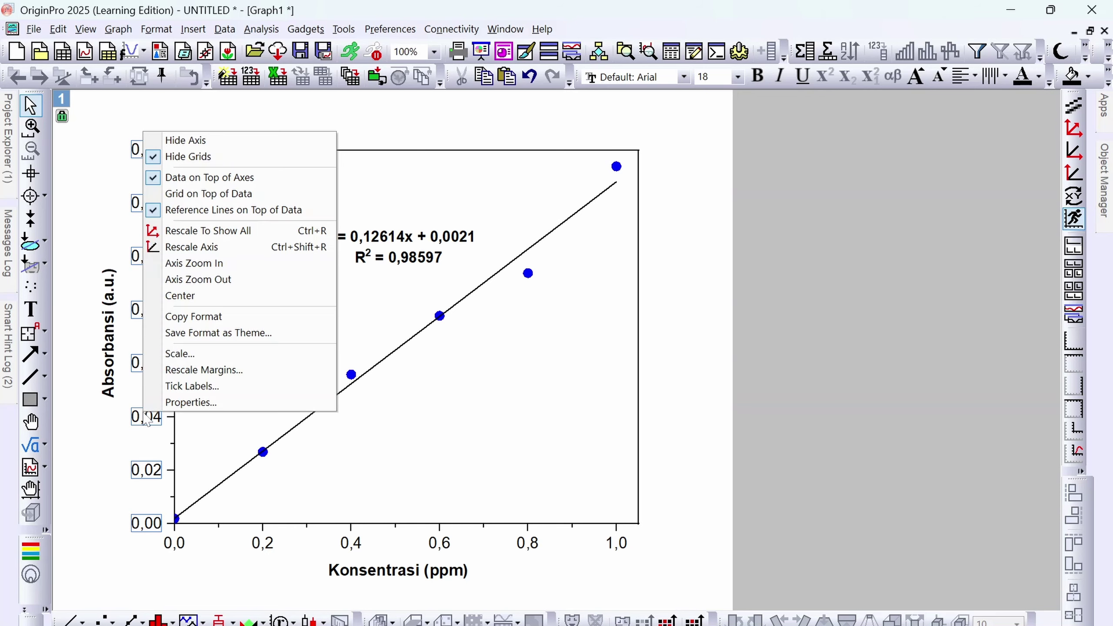
pyautogui.click(194, 355)
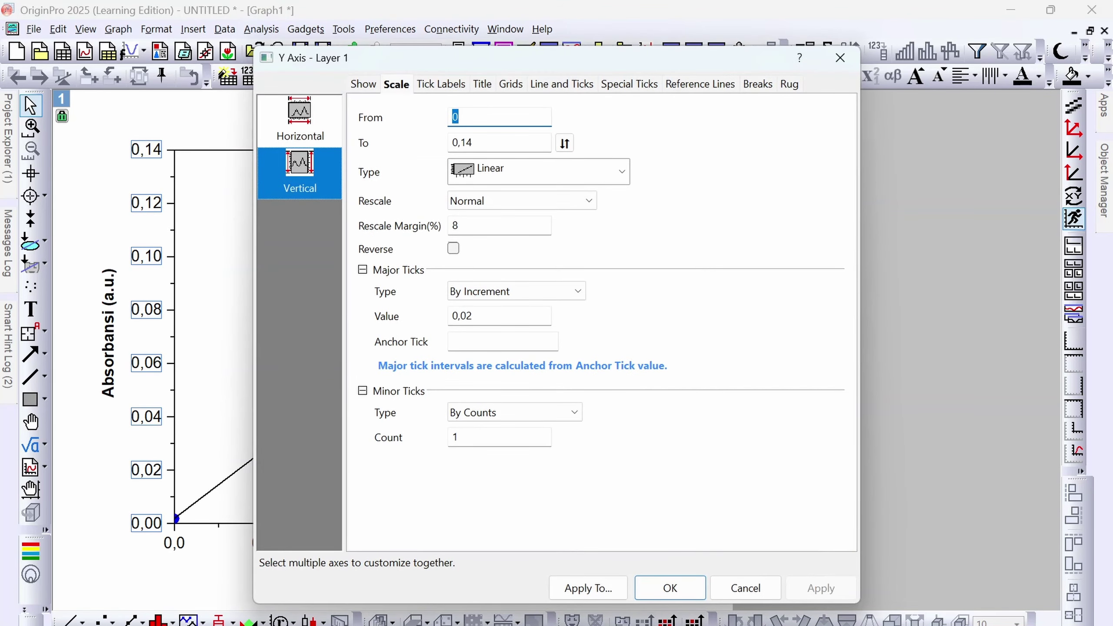
pyautogui.doubleClick(457, 316)
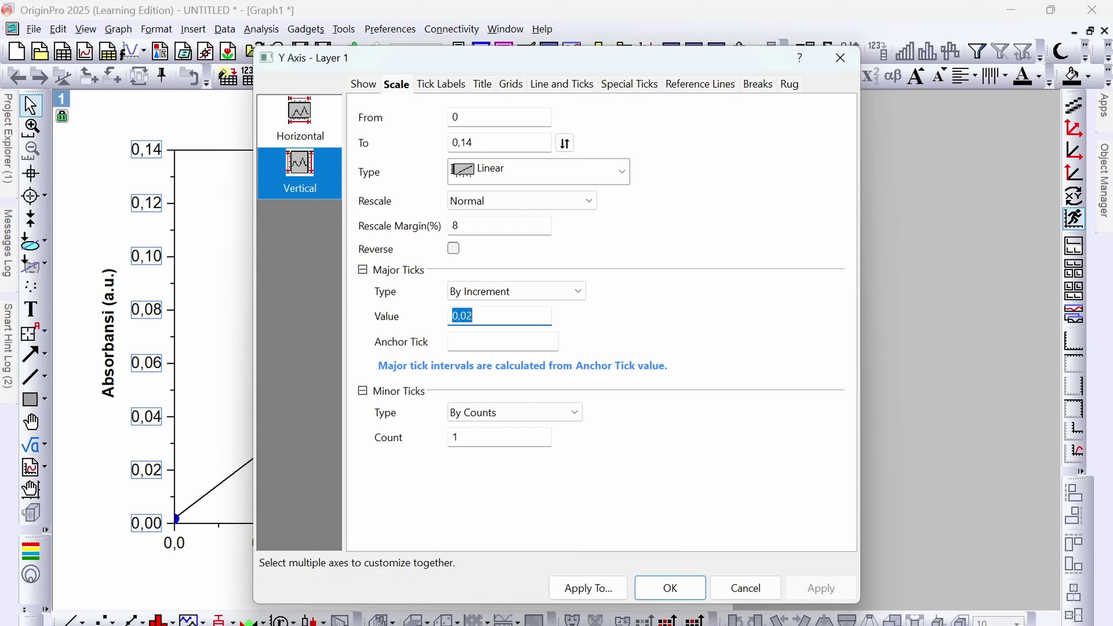
pyautogui.click(472, 316)
pyautogui.press('BackSpace')
pyautogui.write('1')
pyautogui.click(826, 592)
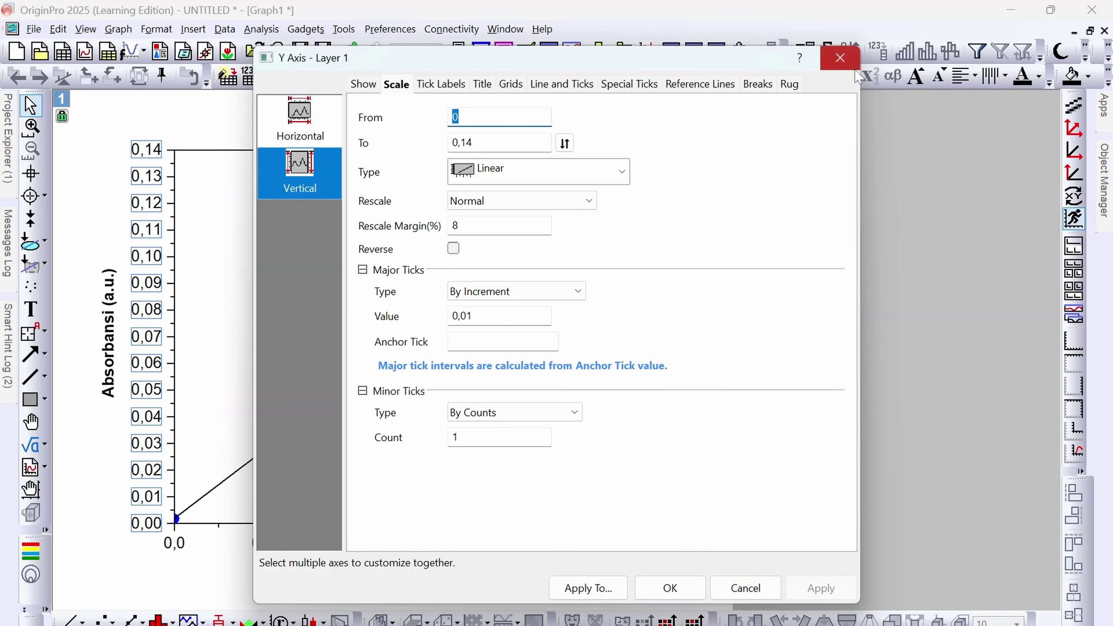
pyautogui.click(840, 57)
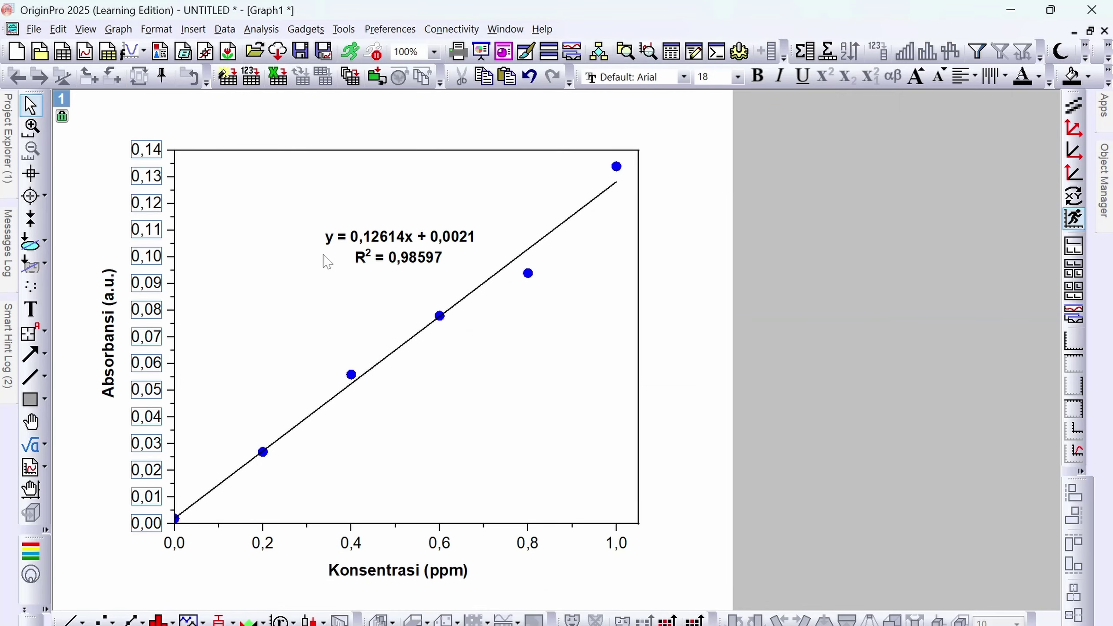
# Set the vertical axis major tick increment back to 0,02 and deselect the tick labels
pyautogui.rightClick(151, 226)
pyautogui.click(275, 444)
pyautogui.click(496, 316)
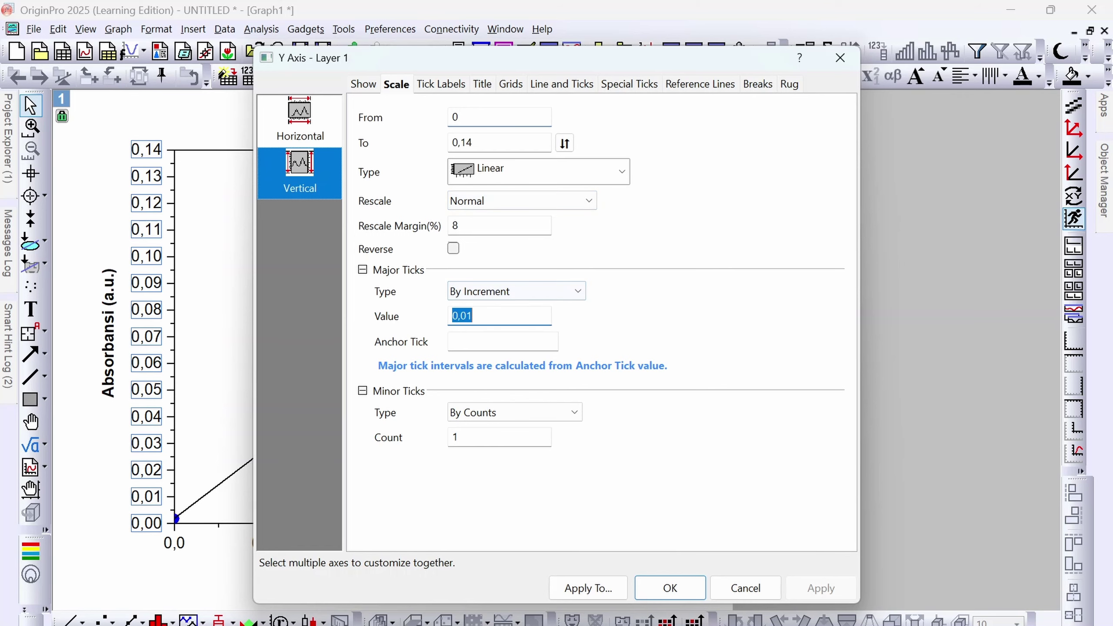
pyautogui.click(496, 316)
pyautogui.press('BackSpace')
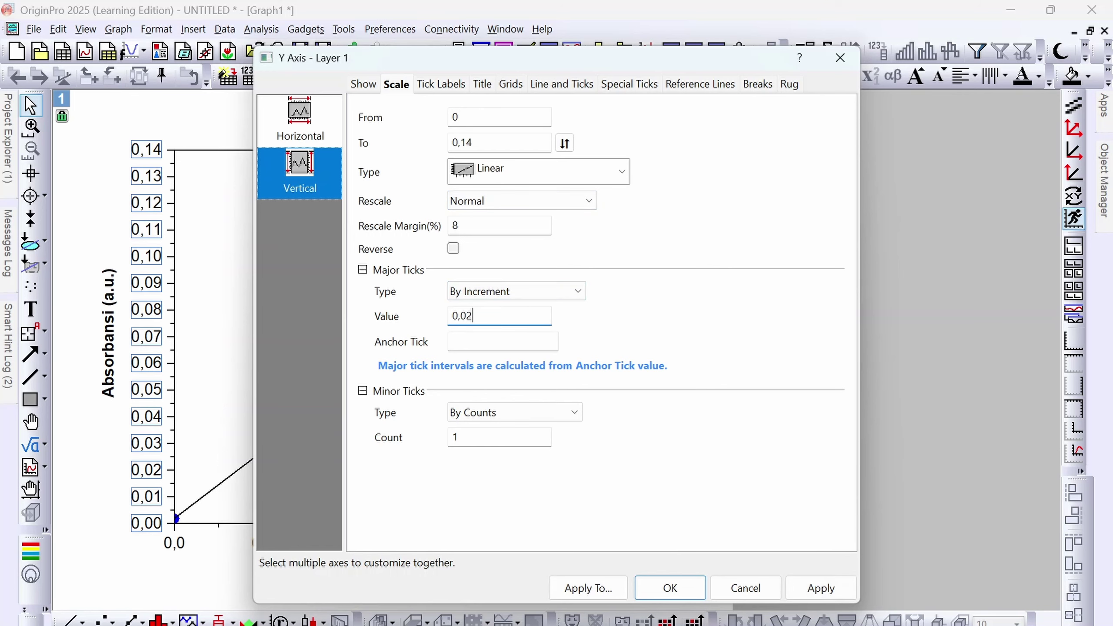
pyautogui.press('Return')
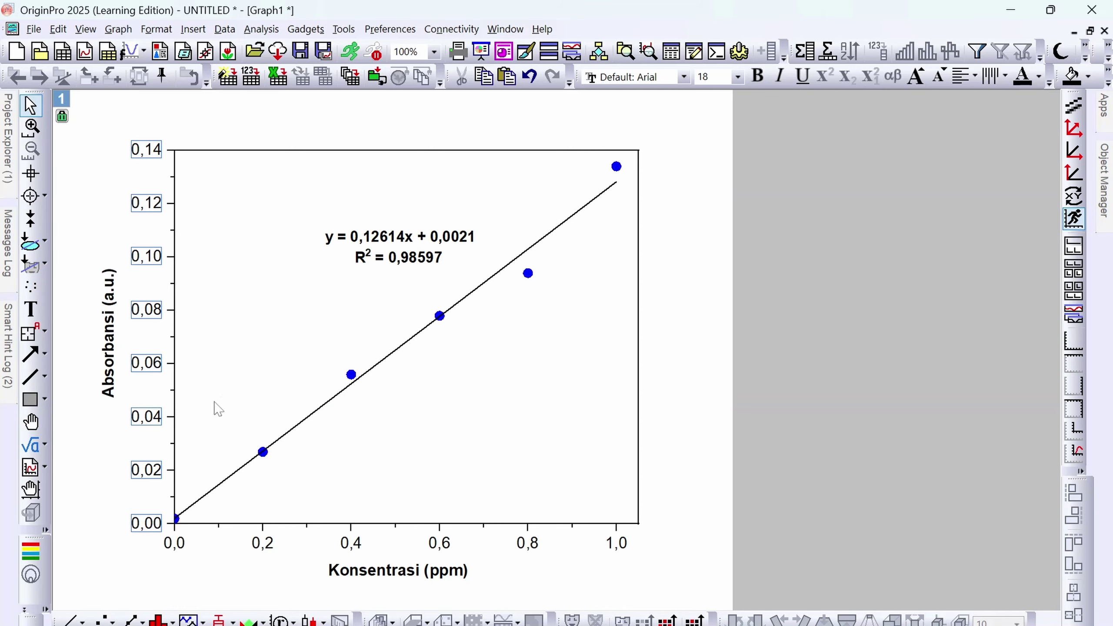
pyautogui.click(831, 372)
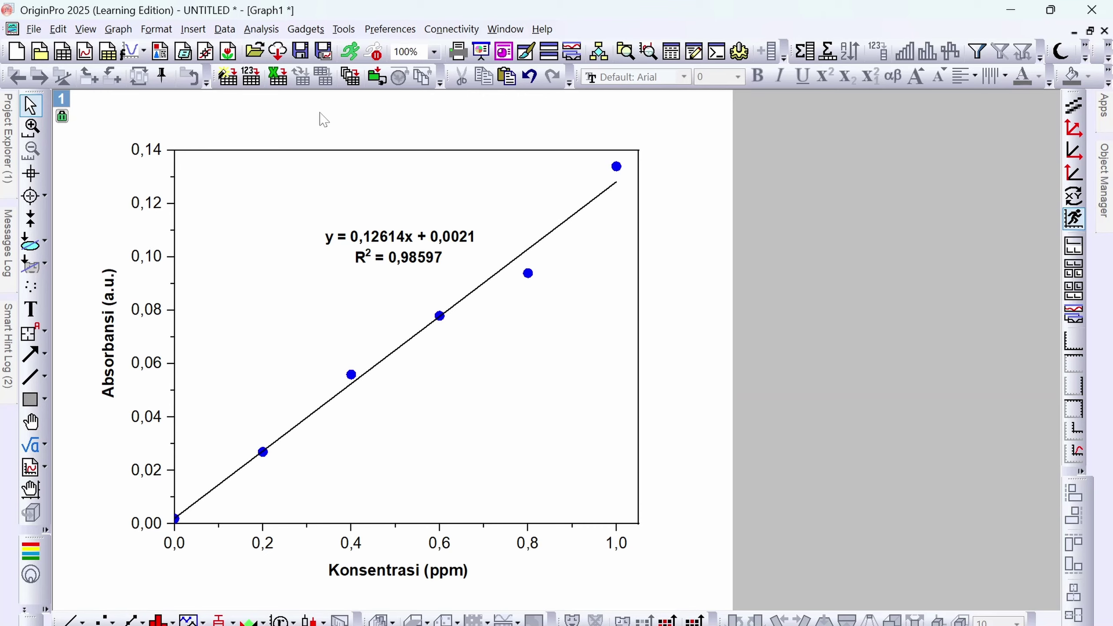
# Start an advanced graph export and set Downloads as the destination folder
pyautogui.click(34, 30)
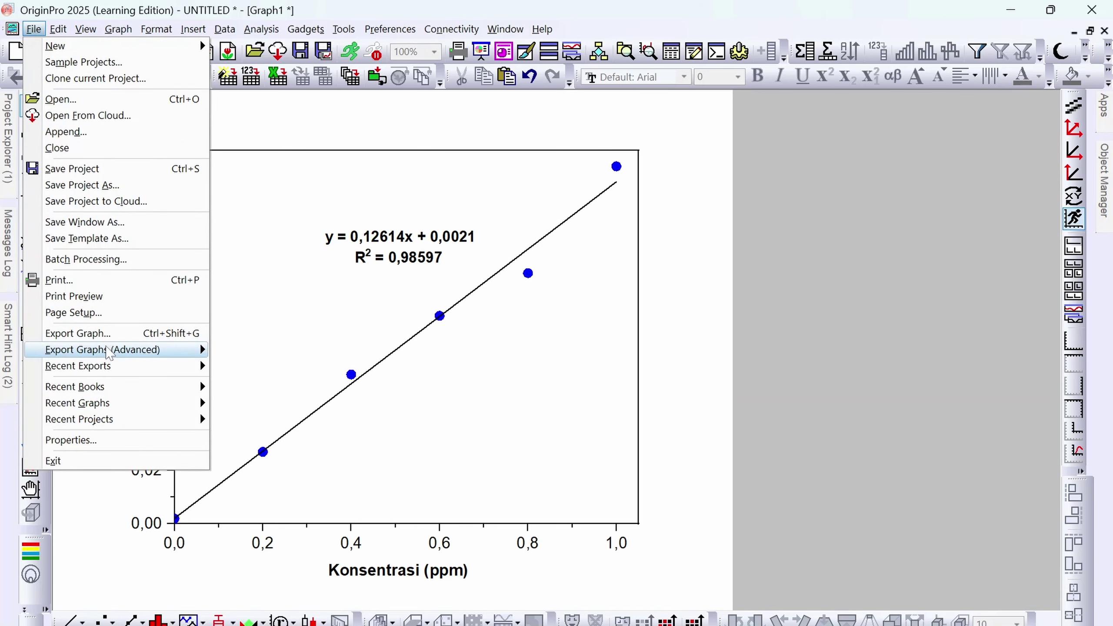
pyautogui.moveTo(108, 351)
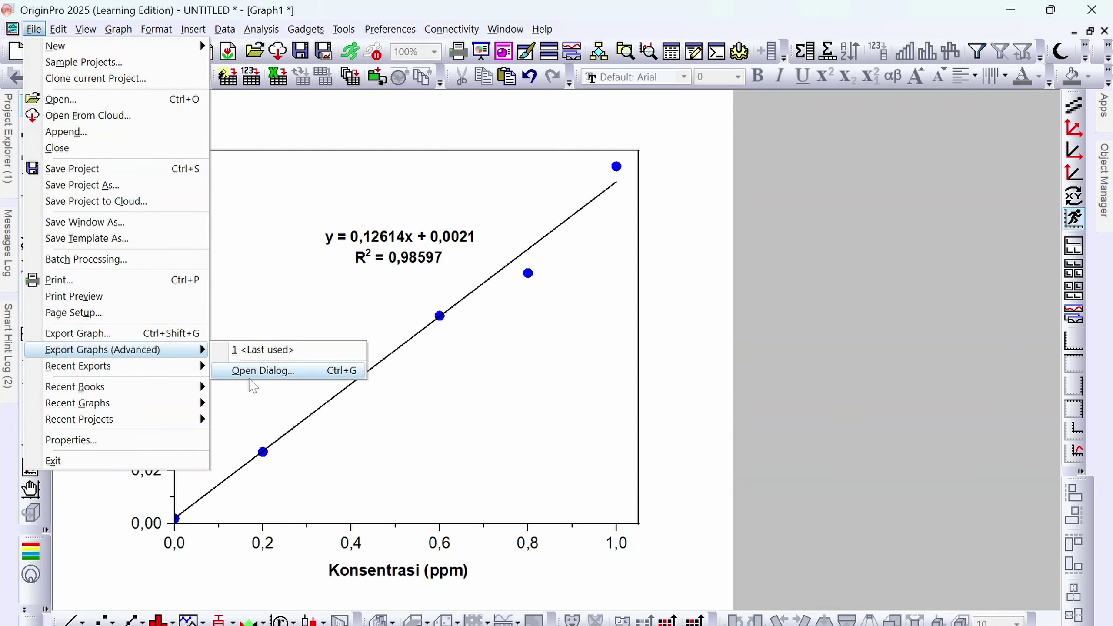
pyautogui.click(263, 372)
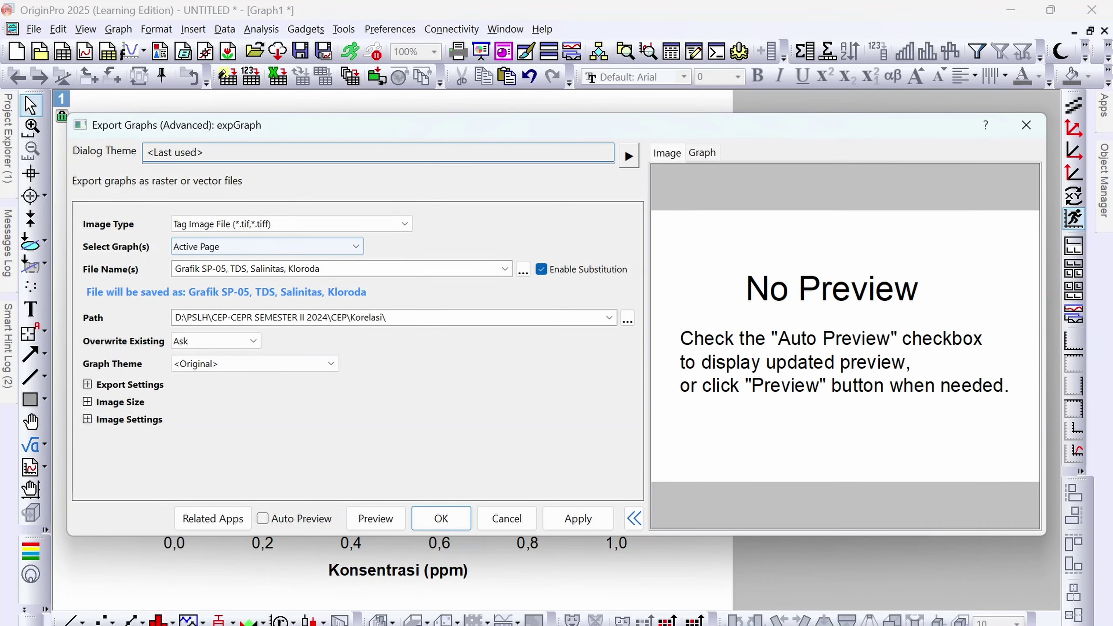
pyautogui.click(524, 270)
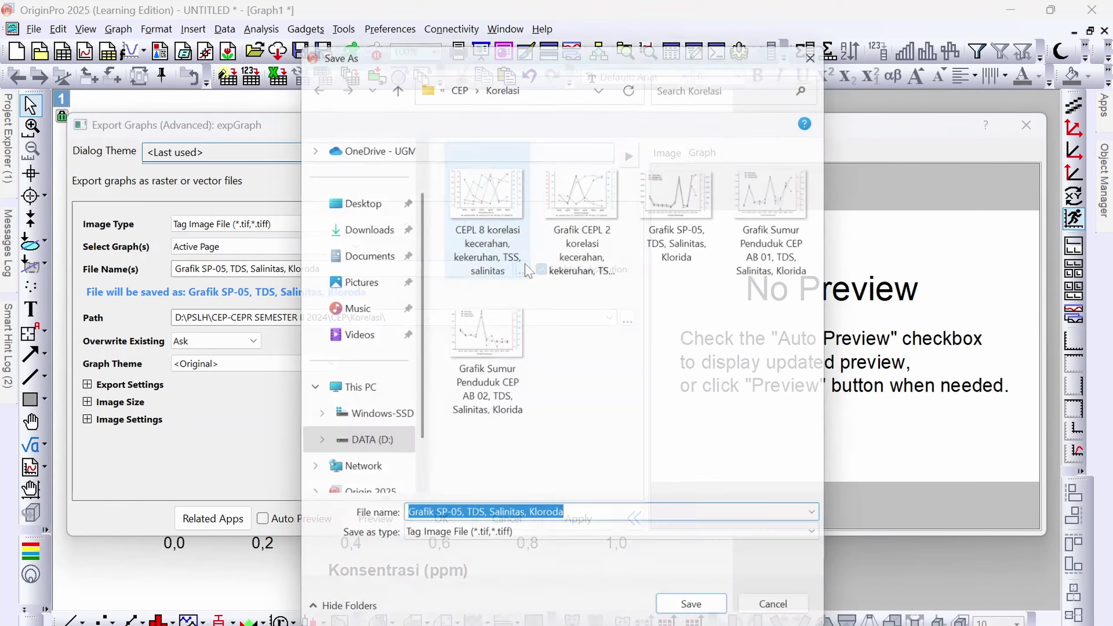
pyautogui.click(345, 225)
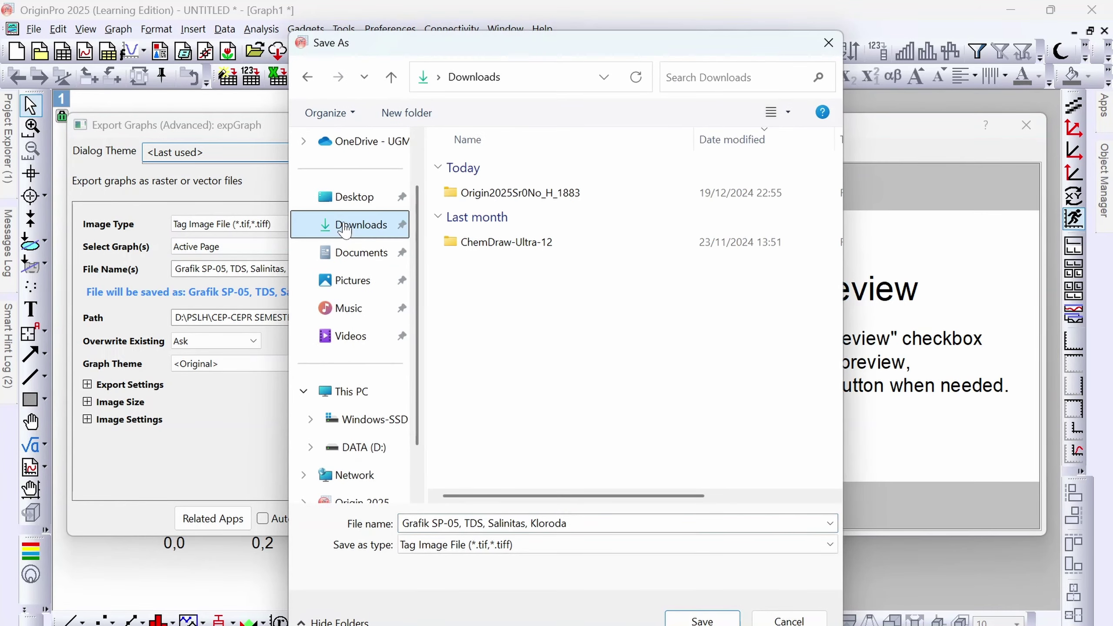
pyautogui.click(701, 620)
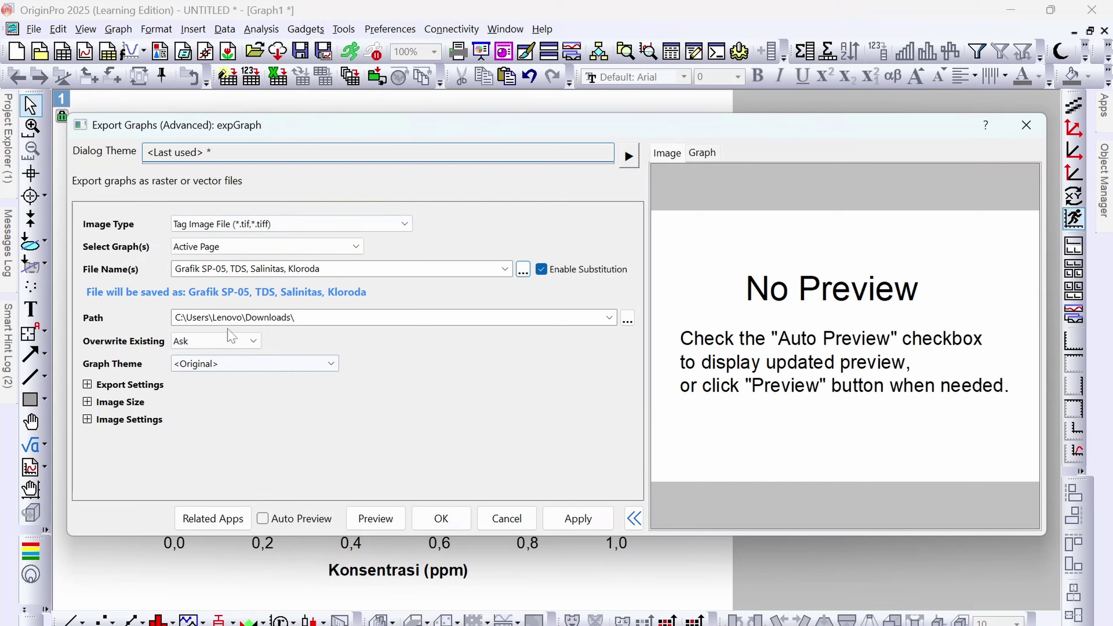
# Choose Tag Image File (*.tif, *.tiff) as the image type and name the export file Grafik kurva standar Cd
pyautogui.click(198, 231)
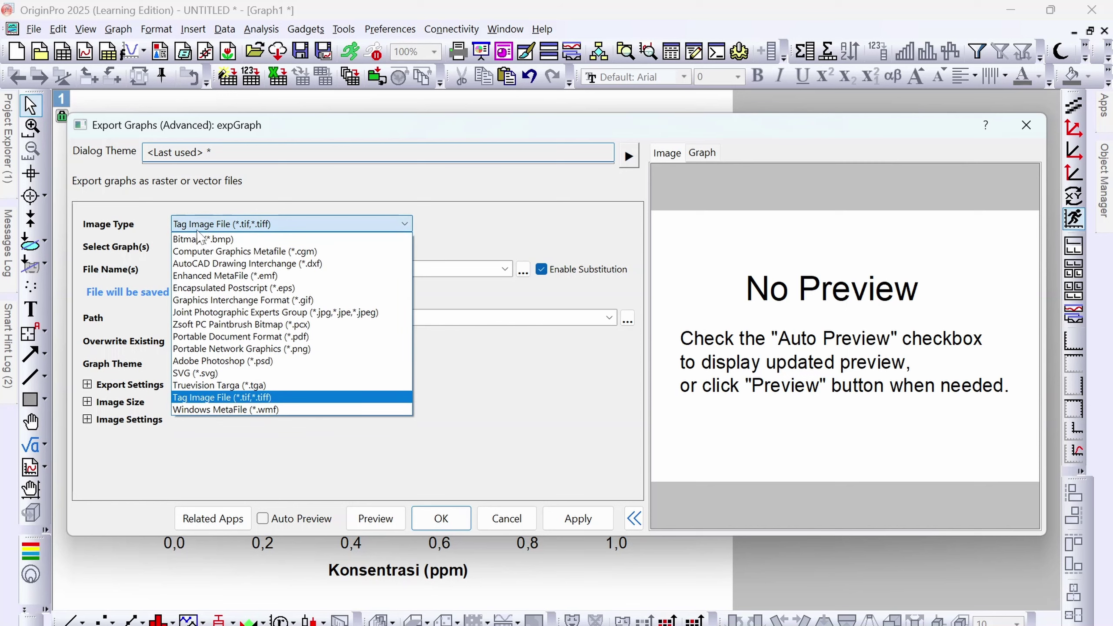
pyautogui.click(256, 398)
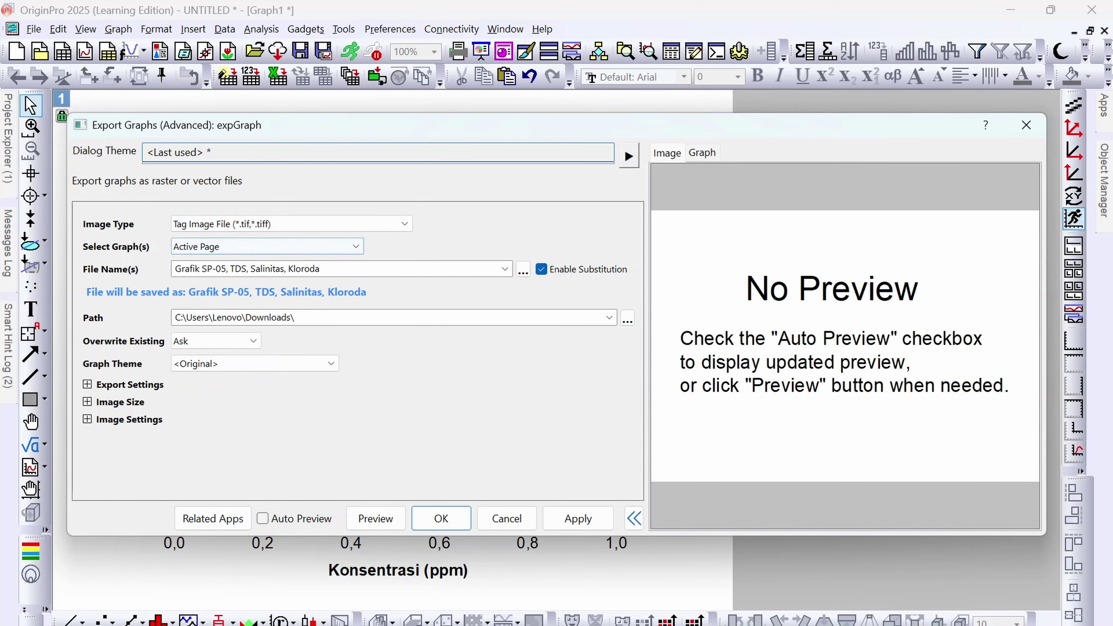
pyautogui.moveTo(320, 269); pyautogui.dragTo(133, 272)
pyautogui.press('BackSpace')
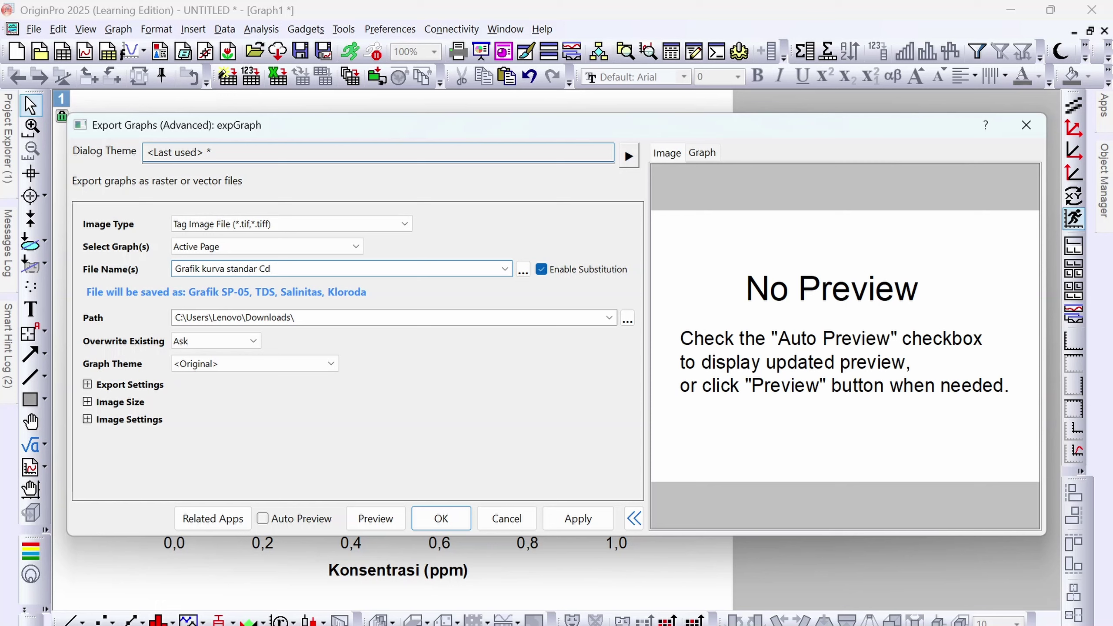
# Expand the export settings and choose Border as the margin control
pyautogui.click(88, 385)
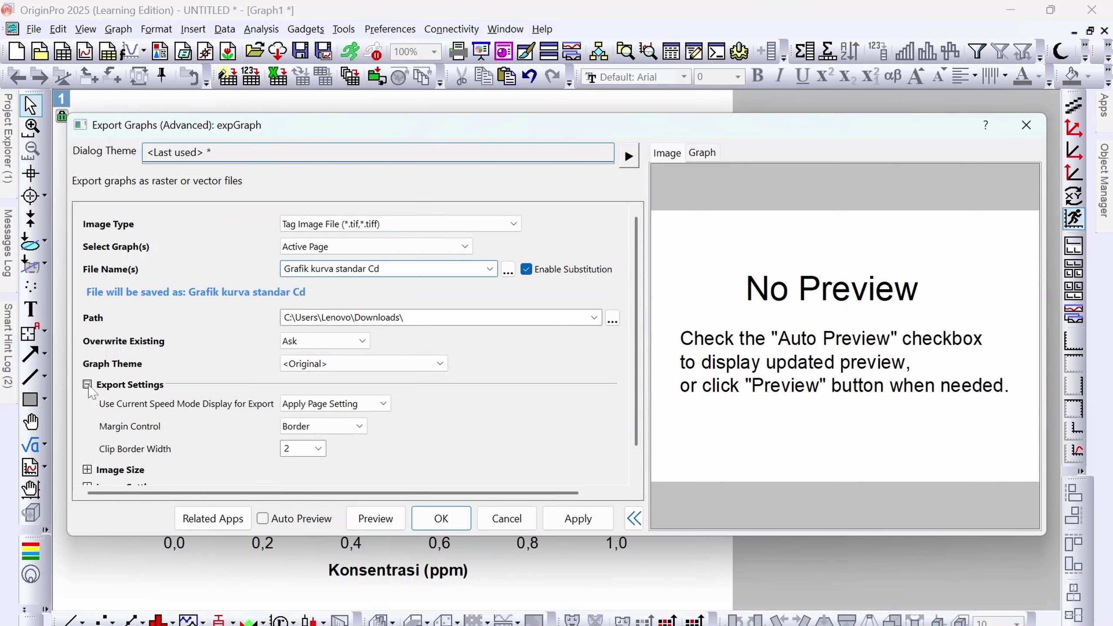
pyautogui.scroll(-2, 271, 329)
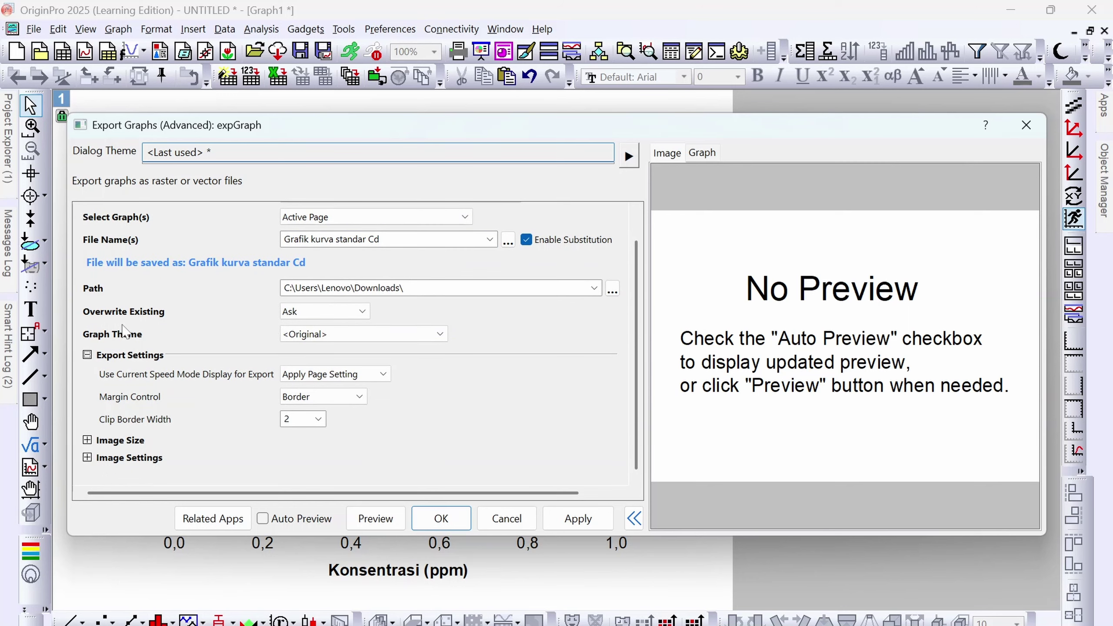
pyautogui.click(342, 396)
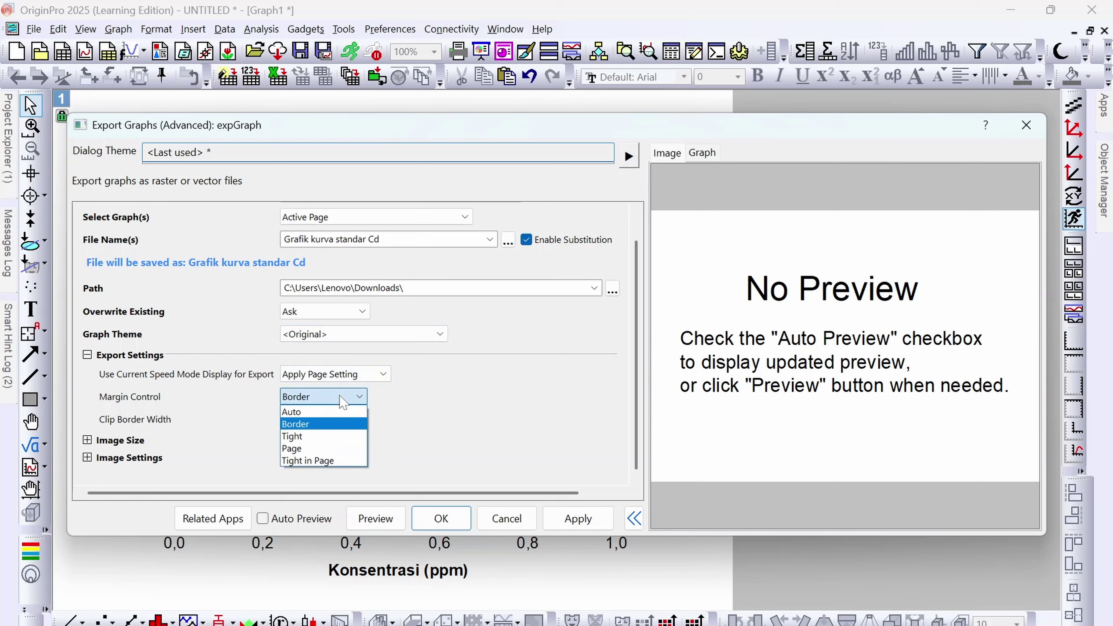
pyautogui.click(329, 424)
pyautogui.click(337, 397)
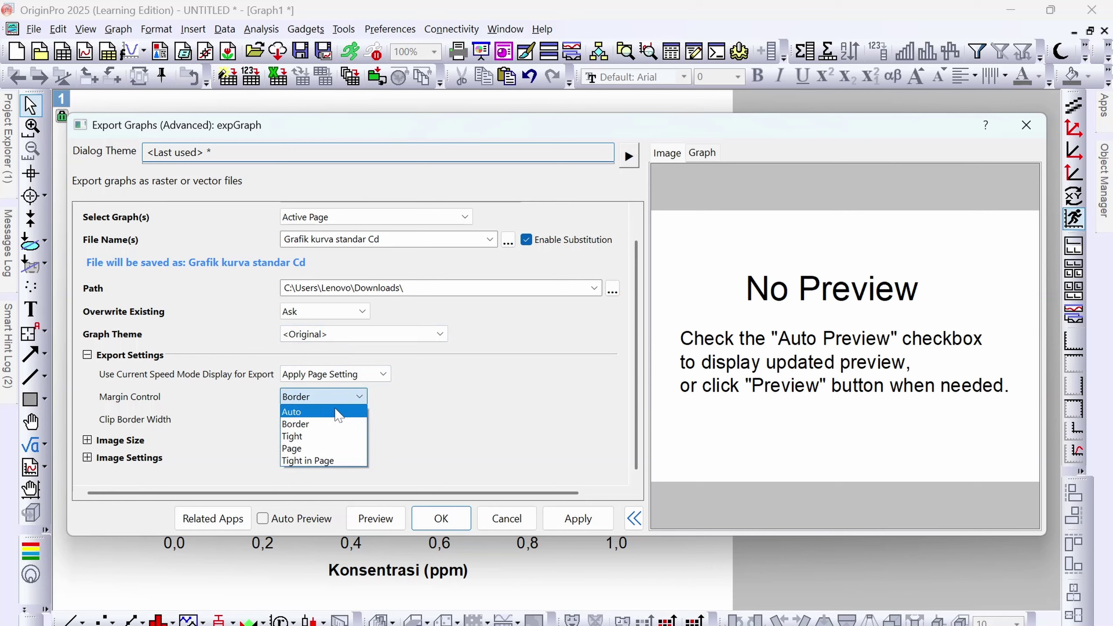
pyautogui.click(393, 413)
pyautogui.click(339, 397)
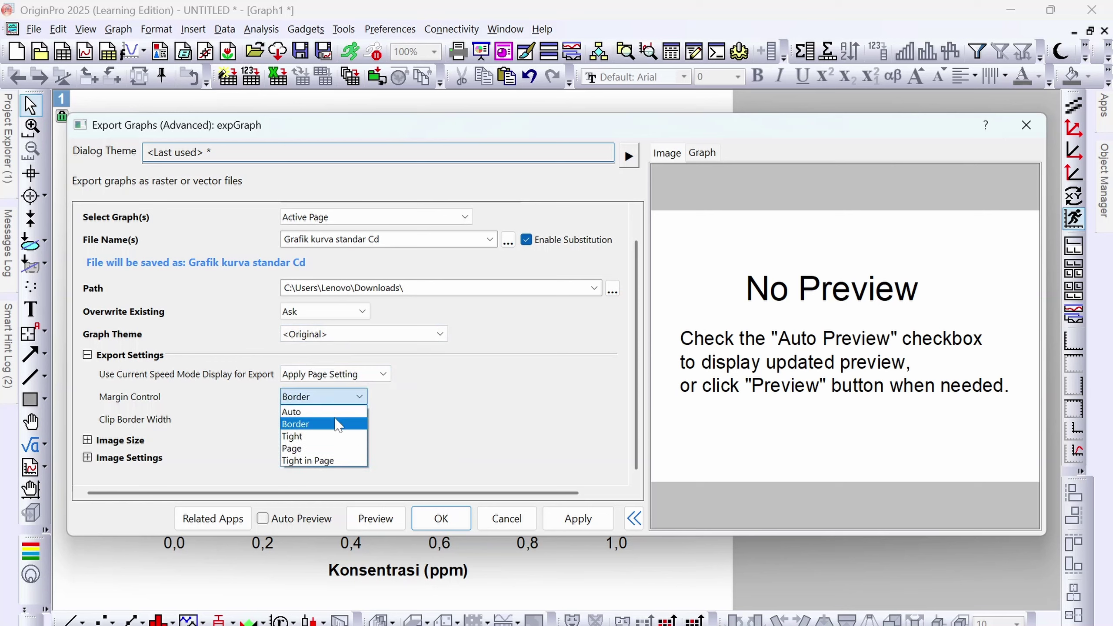
pyautogui.click(332, 424)
# Set the clip border width to 2 and export the graph
pyautogui.click(318, 419)
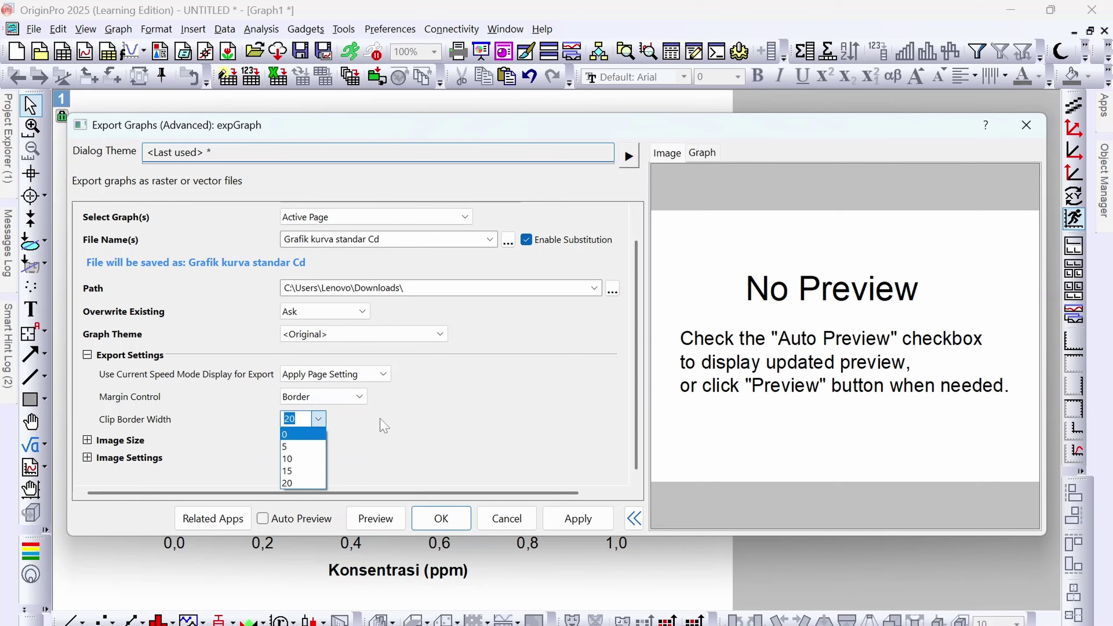
pyautogui.click(293, 438)
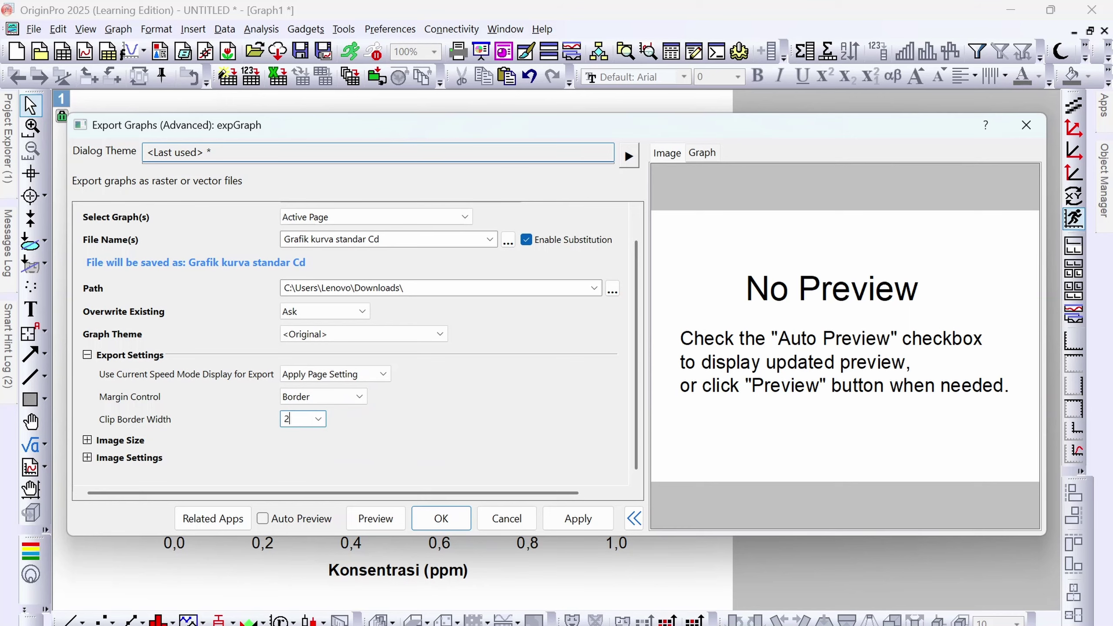
pyautogui.press('Return')
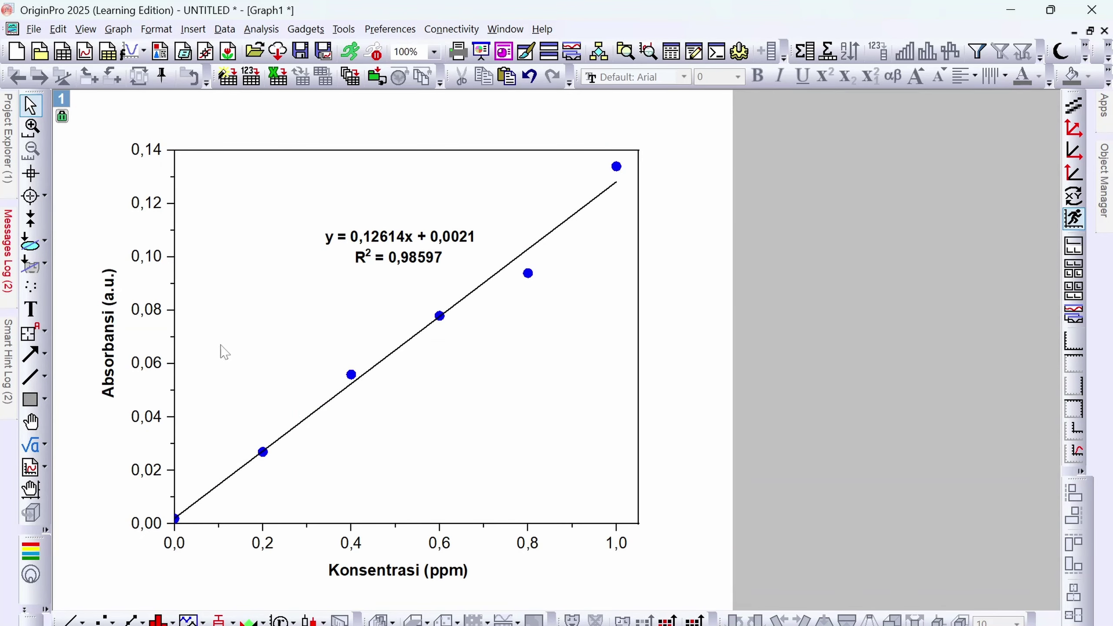
# Export the graph again with the same advanced settings, replacing the existing TIFF file, and close the export dialog
pyautogui.click(35, 29)
pyautogui.moveTo(157, 350)
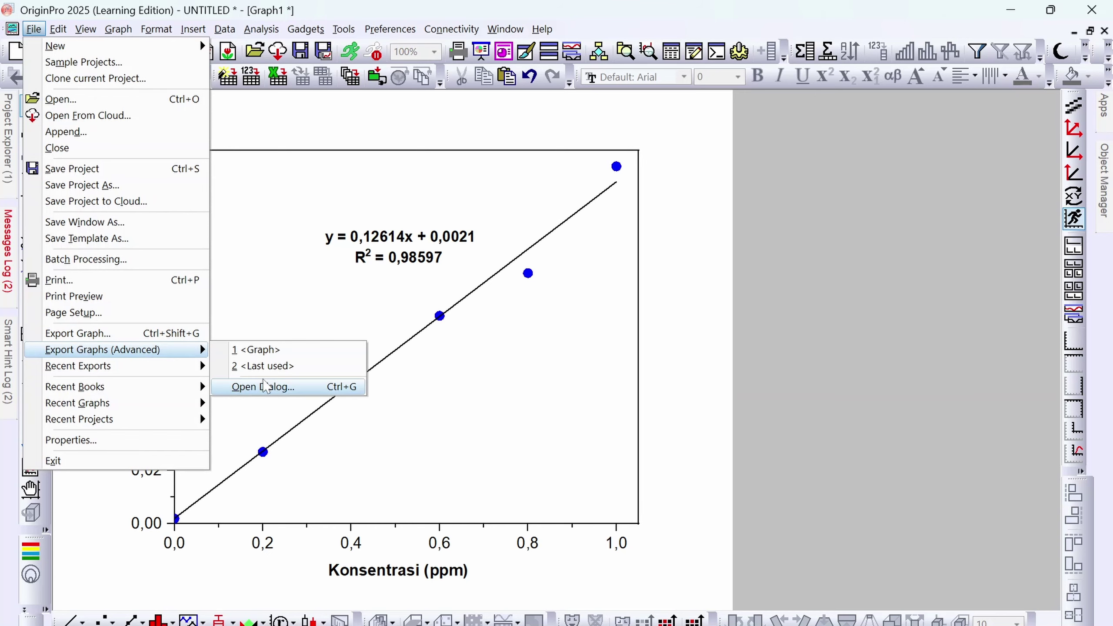
pyautogui.click(265, 387)
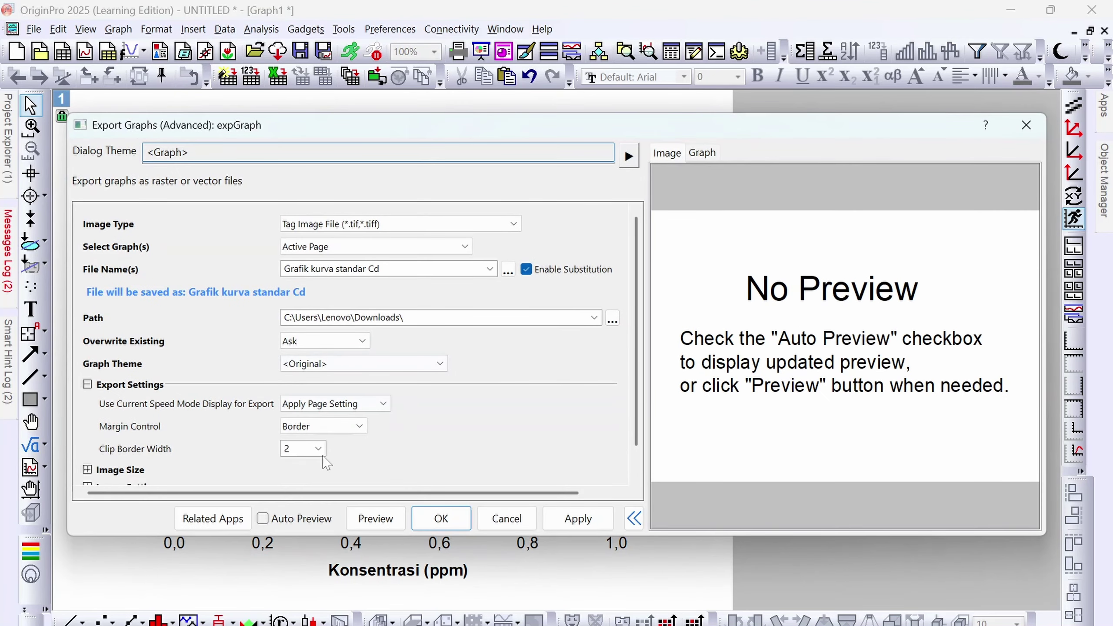
pyautogui.scroll(-1, 427, 369)
pyautogui.scroll(1, 428, 370)
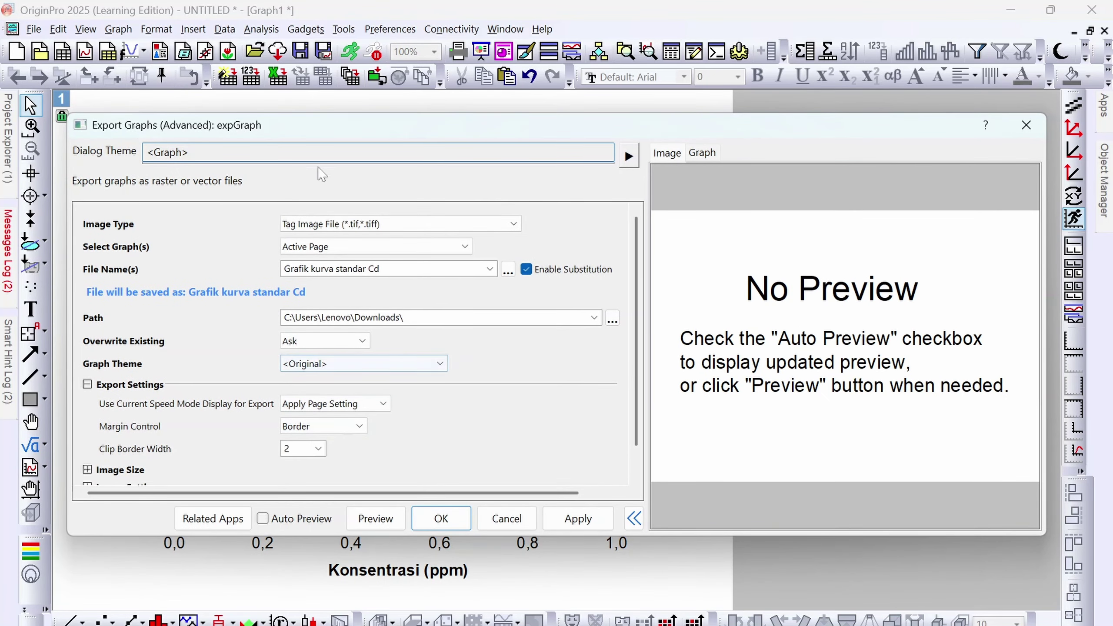
pyautogui.scroll(-1, 360, 338)
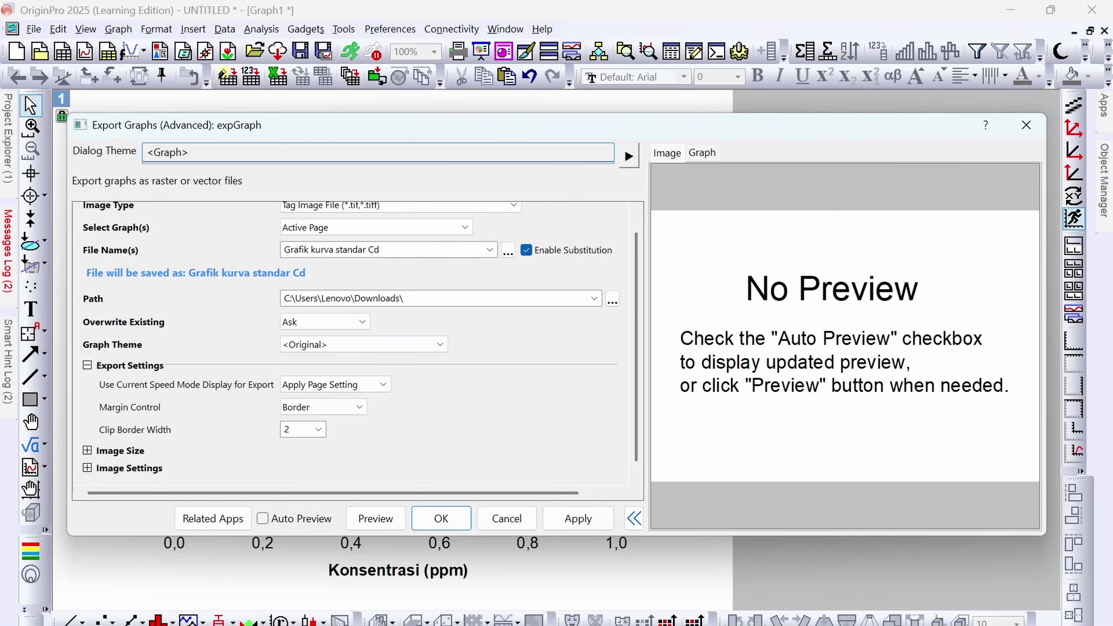
pyautogui.click(578, 518)
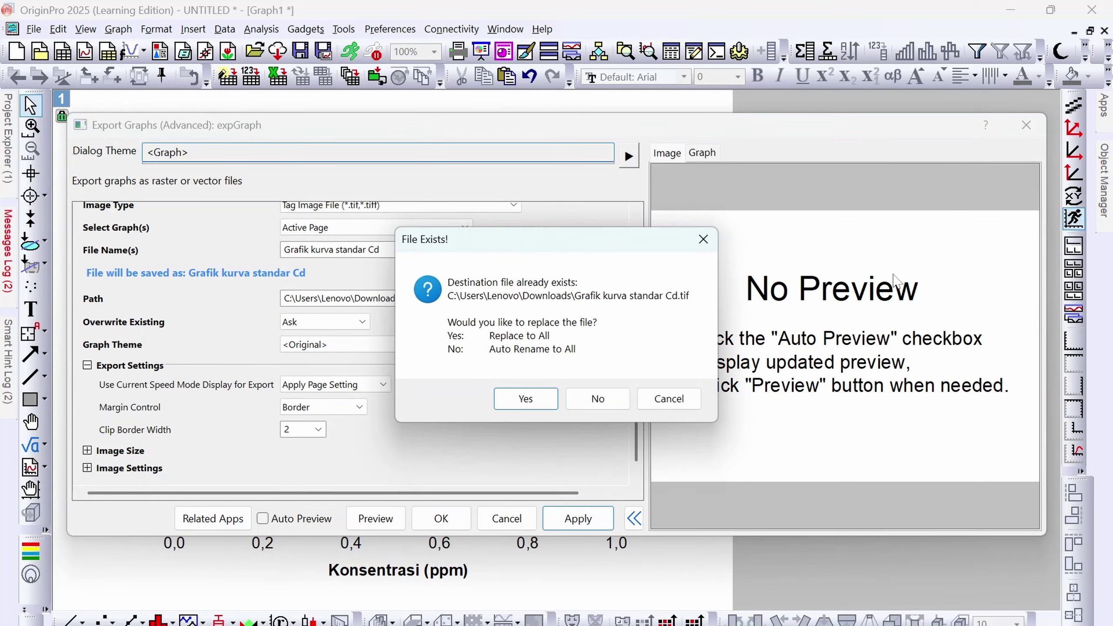
pyautogui.click(525, 398)
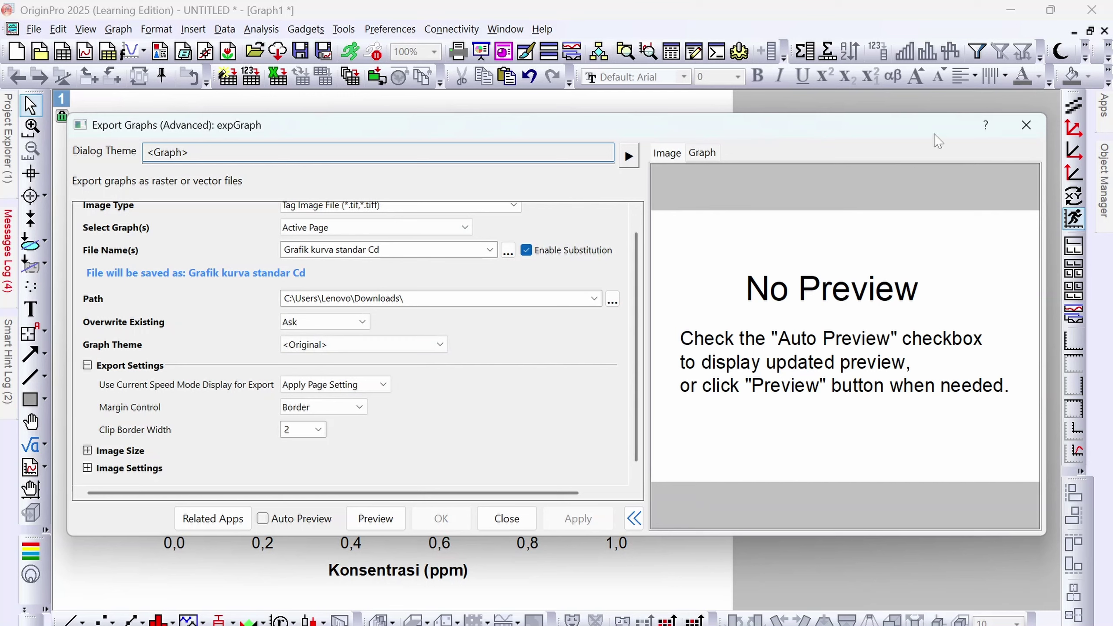
pyautogui.click(1024, 123)
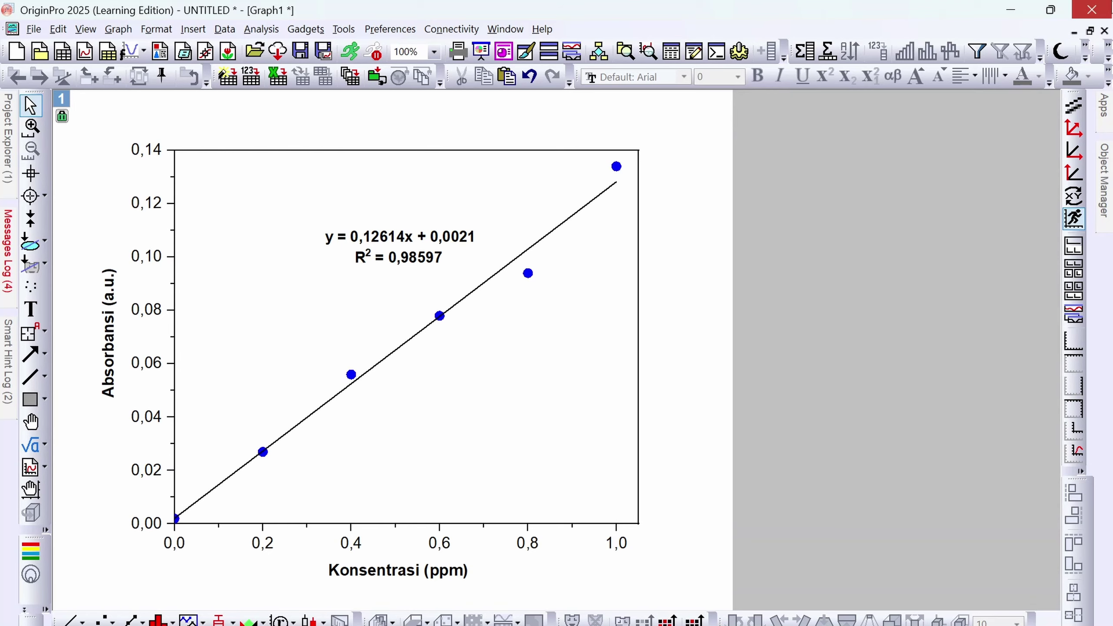
# Switch to File Explorer and open the exported Grafik kurva standar Cd image from Downloads in a maximized viewer
pyautogui.press('super+e')
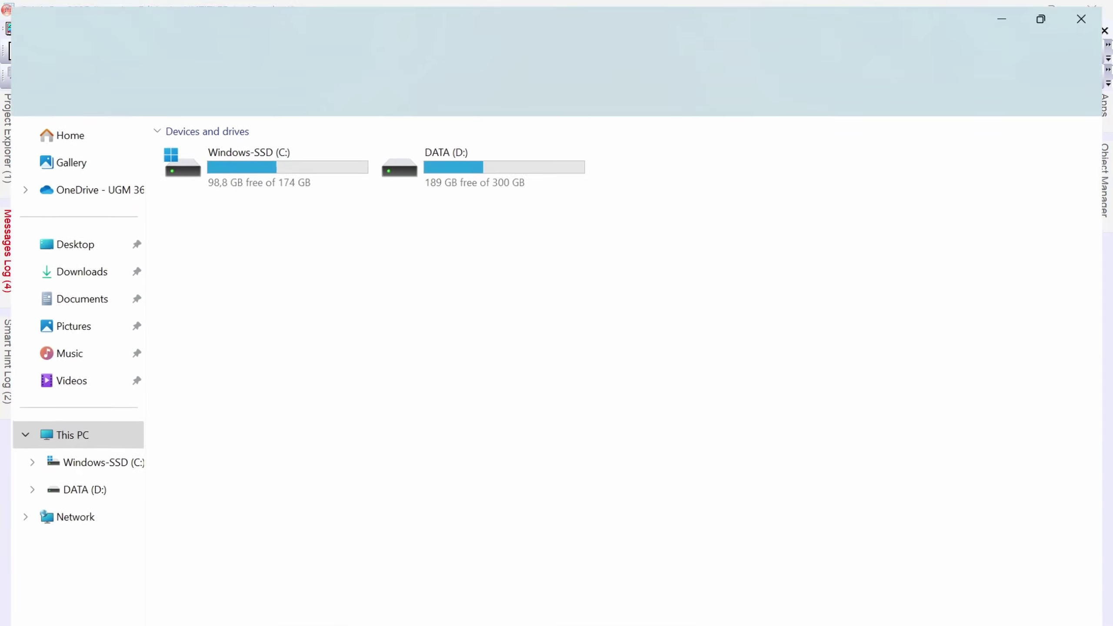
pyautogui.click(68, 272)
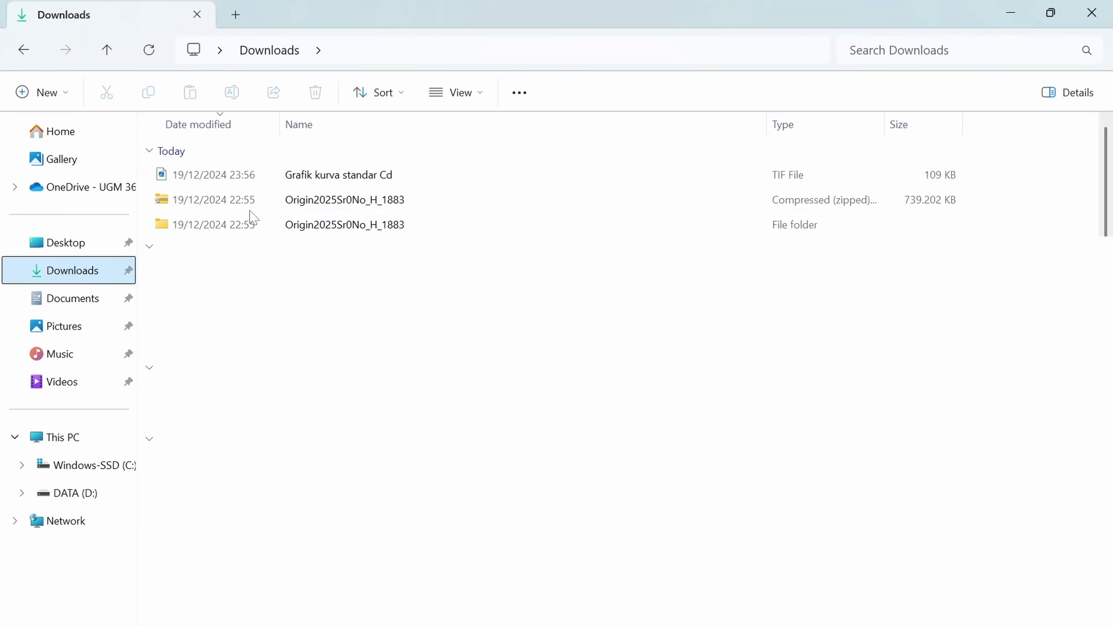
pyautogui.click(175, 180)
pyautogui.doubleClick(174, 183)
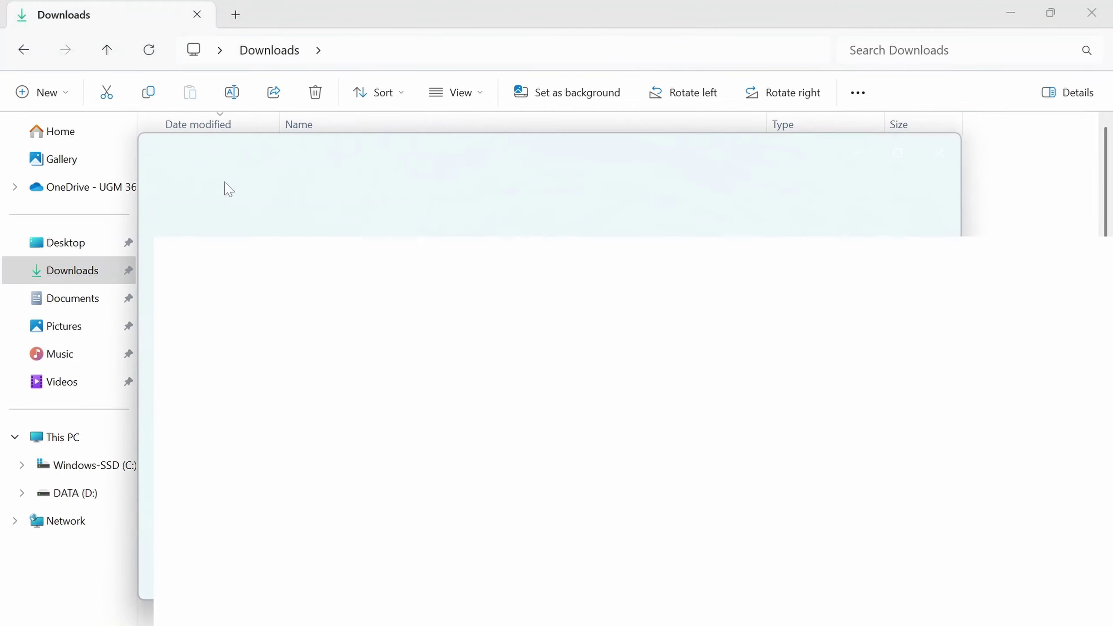
pyautogui.click(902, 151)
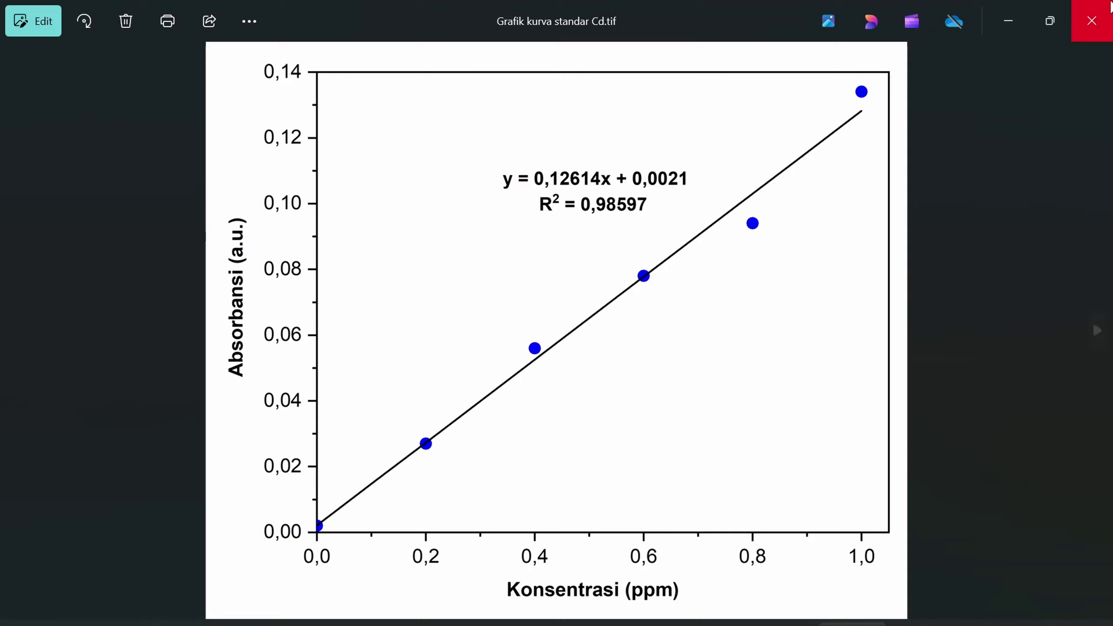
# Copy the exported graph image, paste it into a new blank Word document and select the pasted picture
pyautogui.rightClick(706, 198)
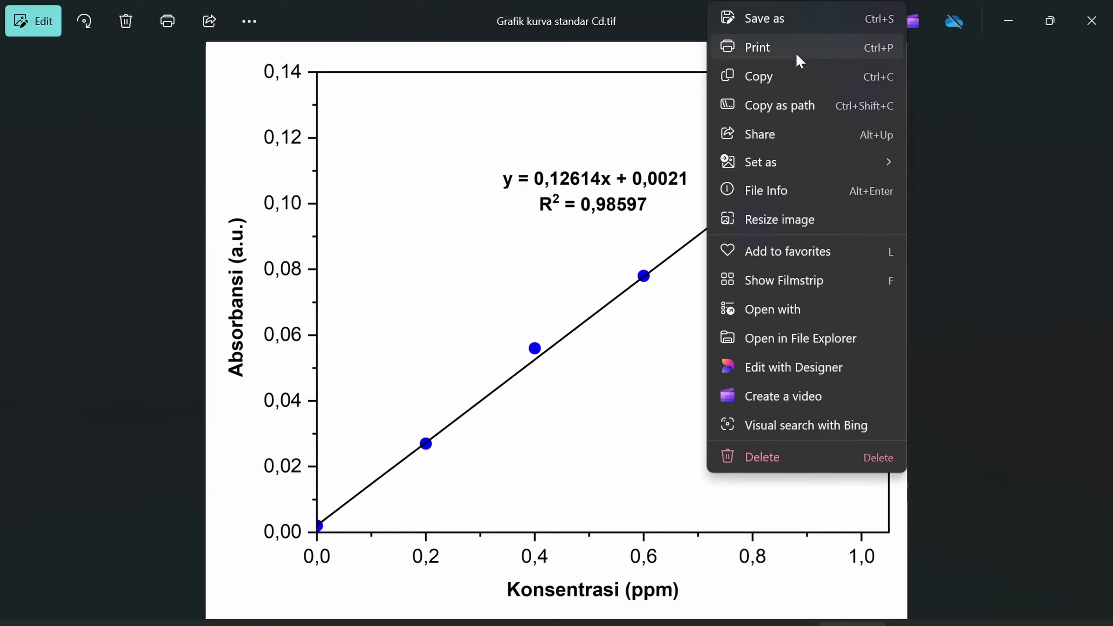
pyautogui.click(776, 79)
pyautogui.press('super')
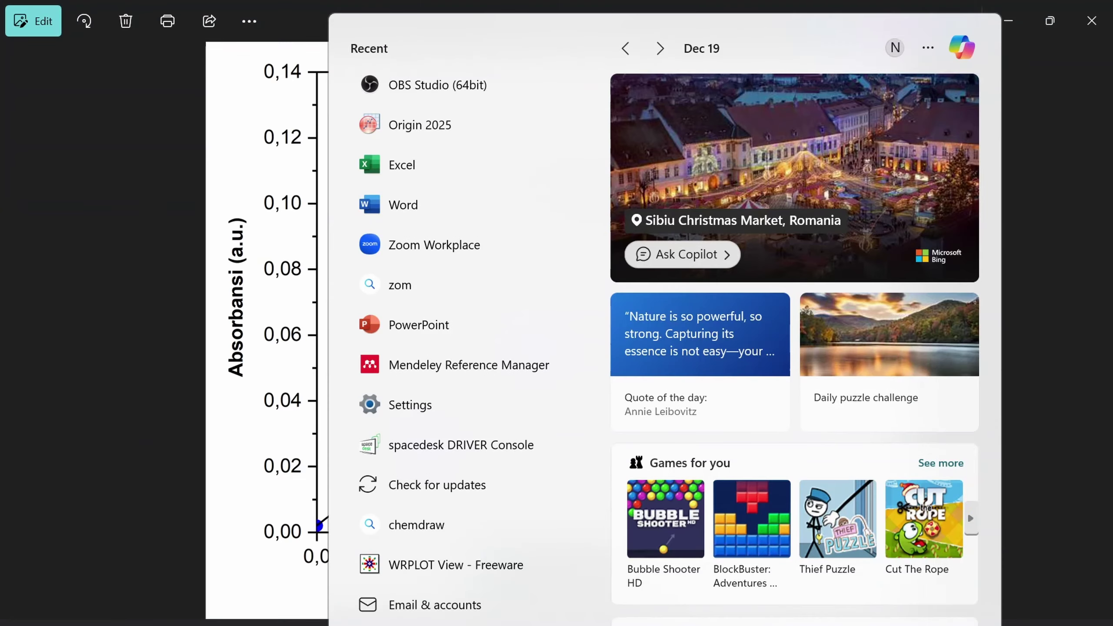
pyautogui.write('word')
pyautogui.click(534, 116)
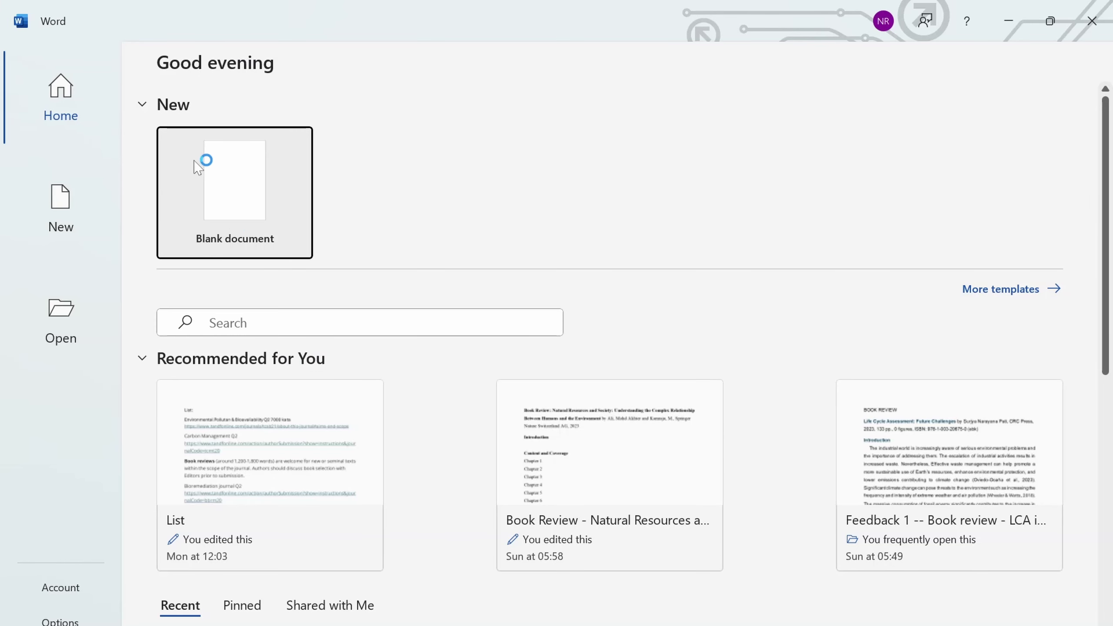
pyautogui.click(198, 166)
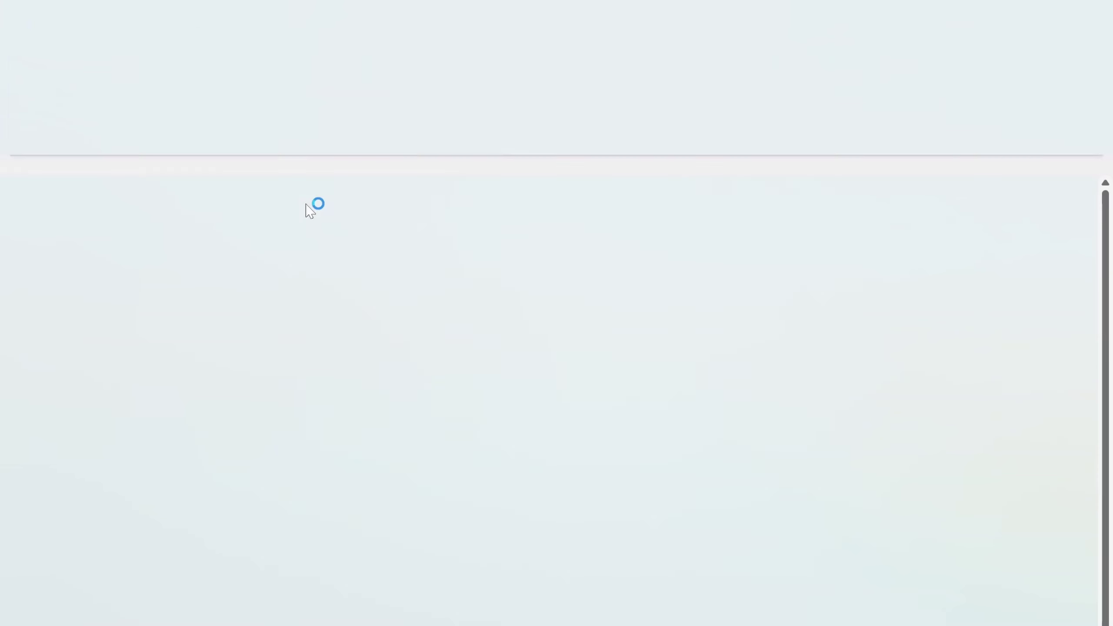
pyautogui.hotkey('ctrl', 'v')
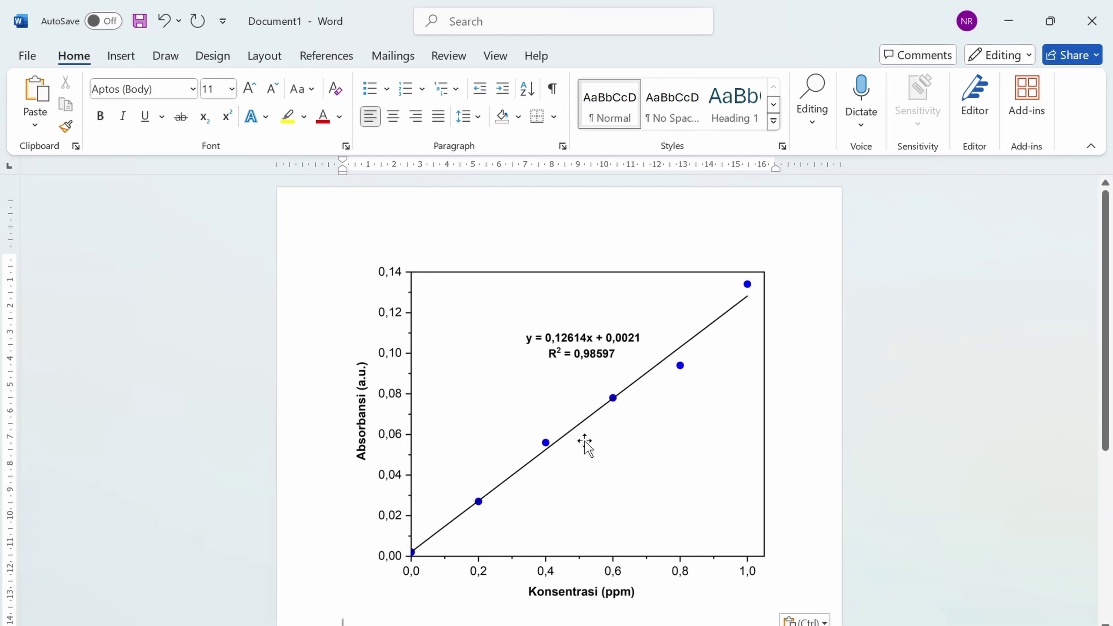
pyautogui.click(606, 423)
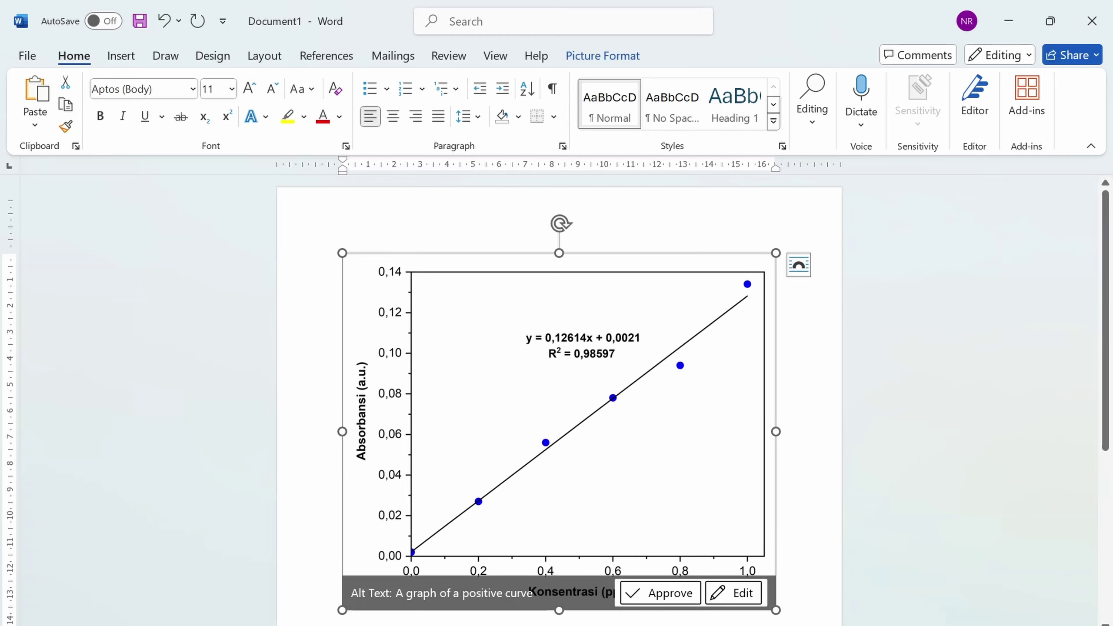
pyautogui.moveTo(619, 359); pyautogui.dragTo(659, 376)
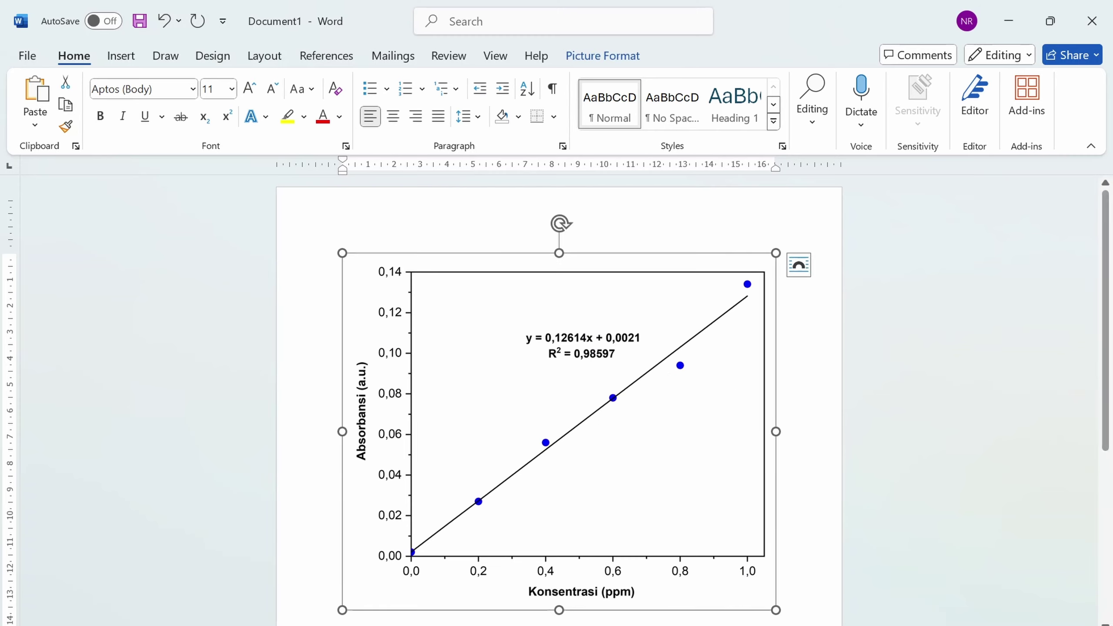
# Shrink the pasted graph picture proportionally to about 11 cm wide and 9 cm high
pyautogui.moveTo(774, 609); pyautogui.dragTo(631, 492)
pyautogui.click(670, 435)
pyautogui.click(539, 405)
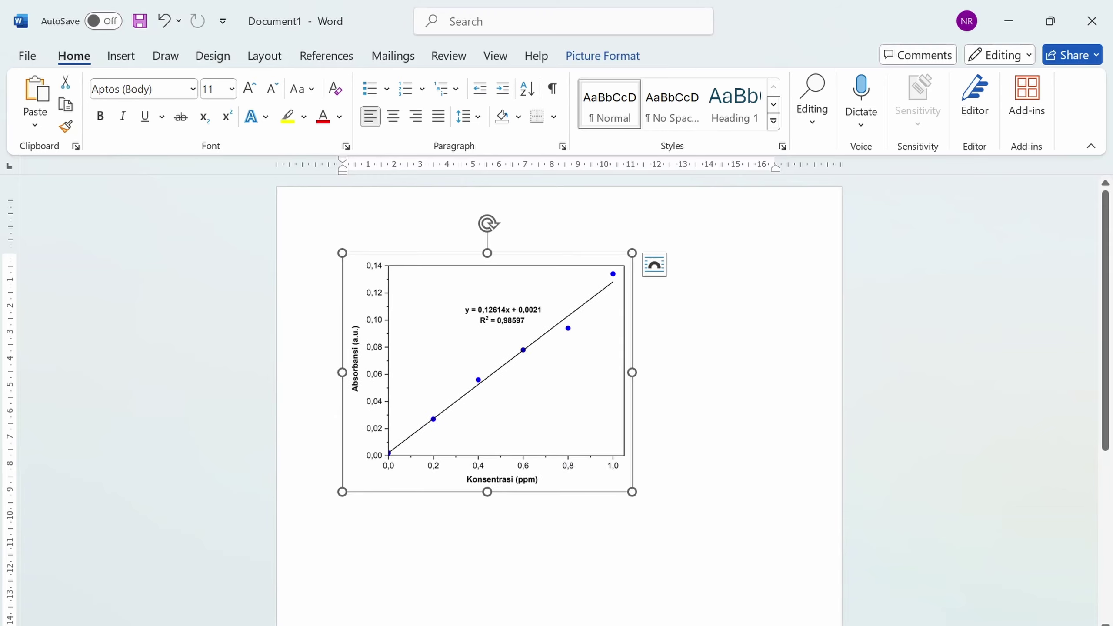
# Add a thin black border around the graph picture in the document
pyautogui.click(697, 465)
pyautogui.click(532, 325)
pyautogui.doubleClick(531, 324)
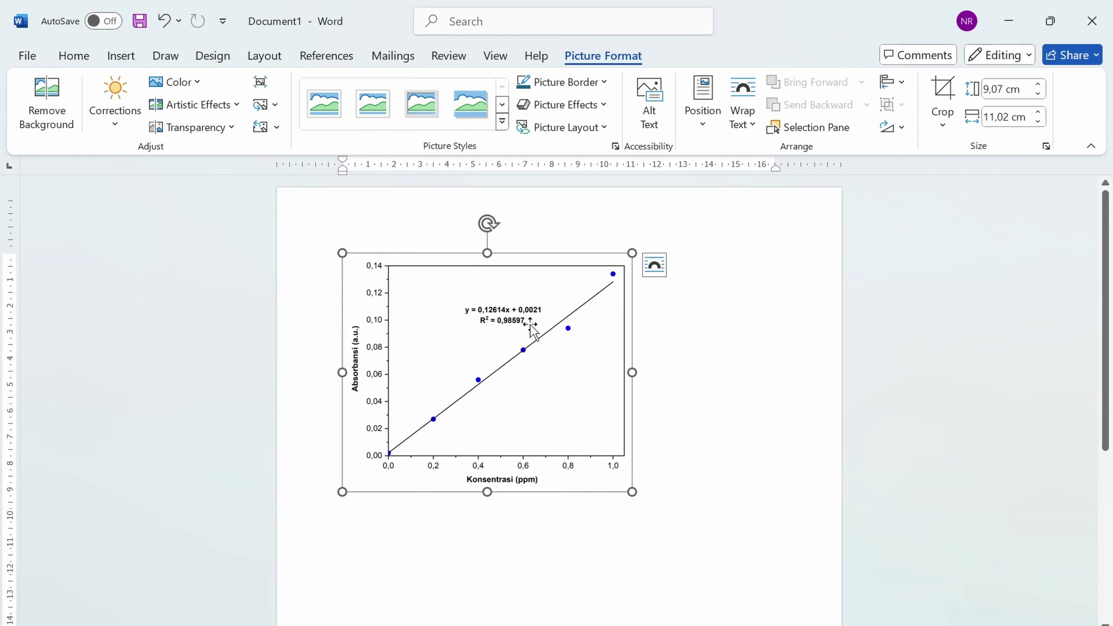
pyautogui.click(703, 410)
pyautogui.click(565, 419)
pyautogui.doubleClick(566, 419)
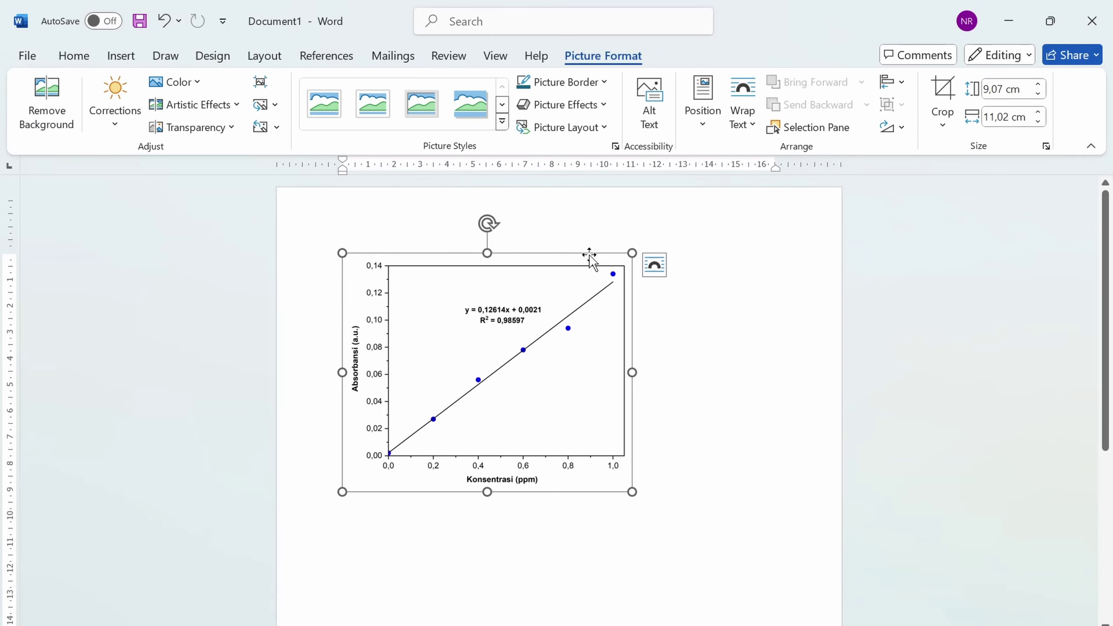
pyautogui.click(604, 82)
pyautogui.click(538, 164)
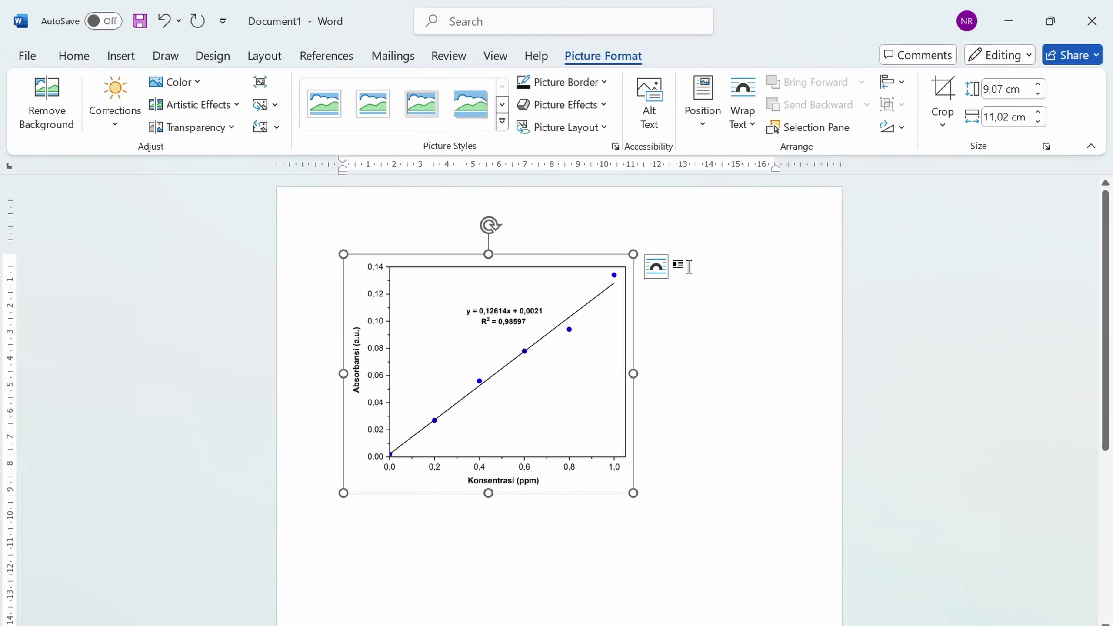
# Enlarge the bordered graph picture proportionally to about 15 cm wide and deselect it
pyautogui.click(712, 460)
pyautogui.click(626, 482)
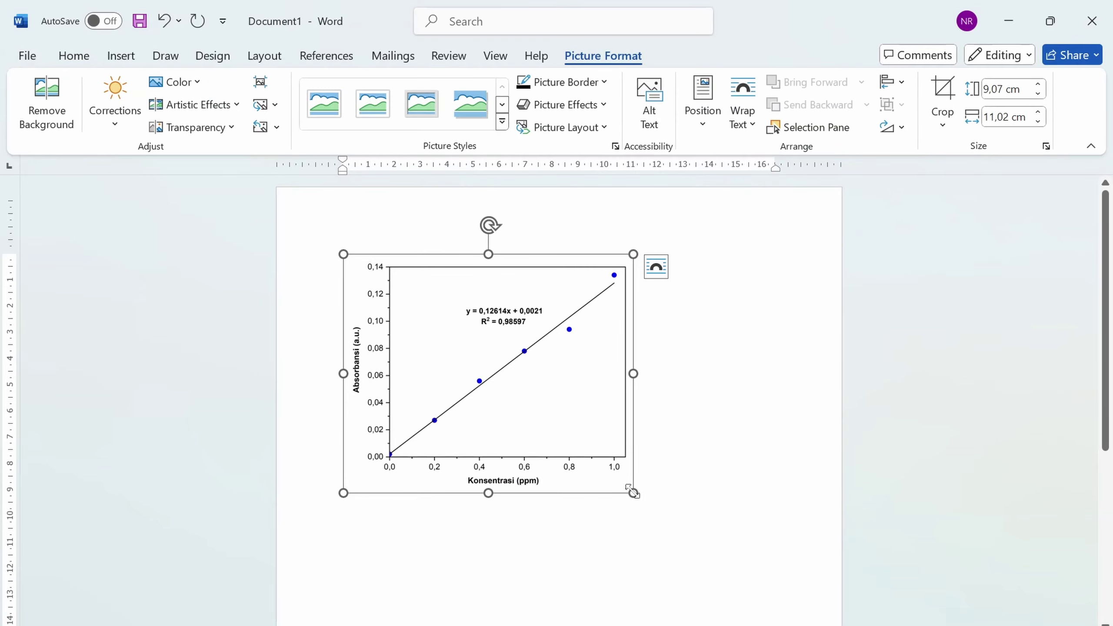
pyautogui.moveTo(631, 489); pyautogui.dragTo(745, 586)
pyautogui.click(750, 583)
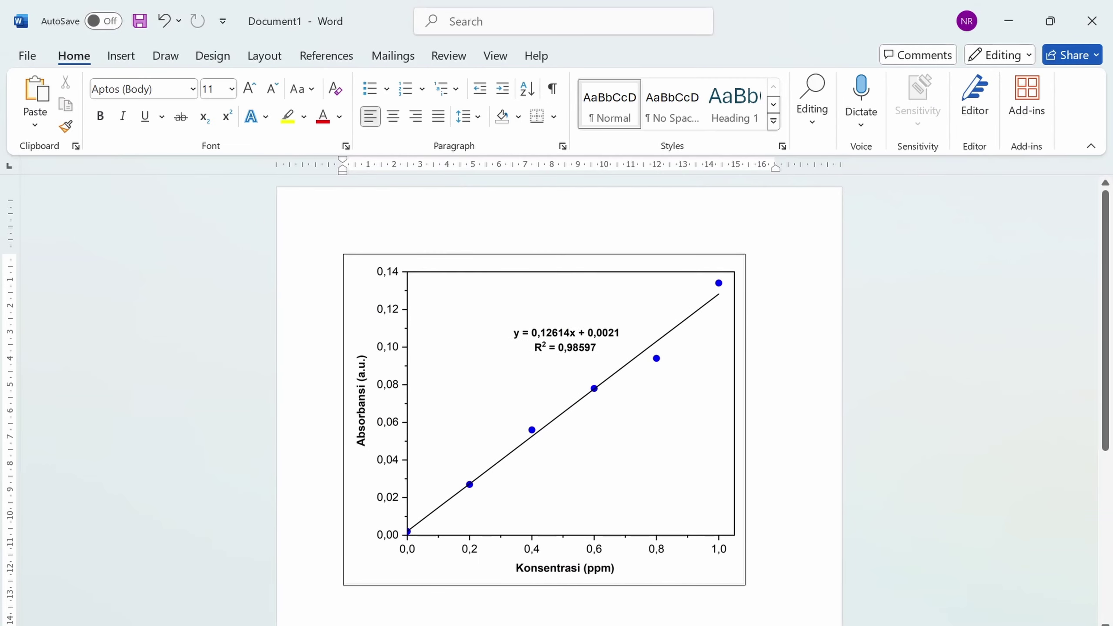
# Arrange the Word document side by side with the Excel data workbook and go to the sample table's C (ppm) cell C11
pyautogui.press('super+Left')
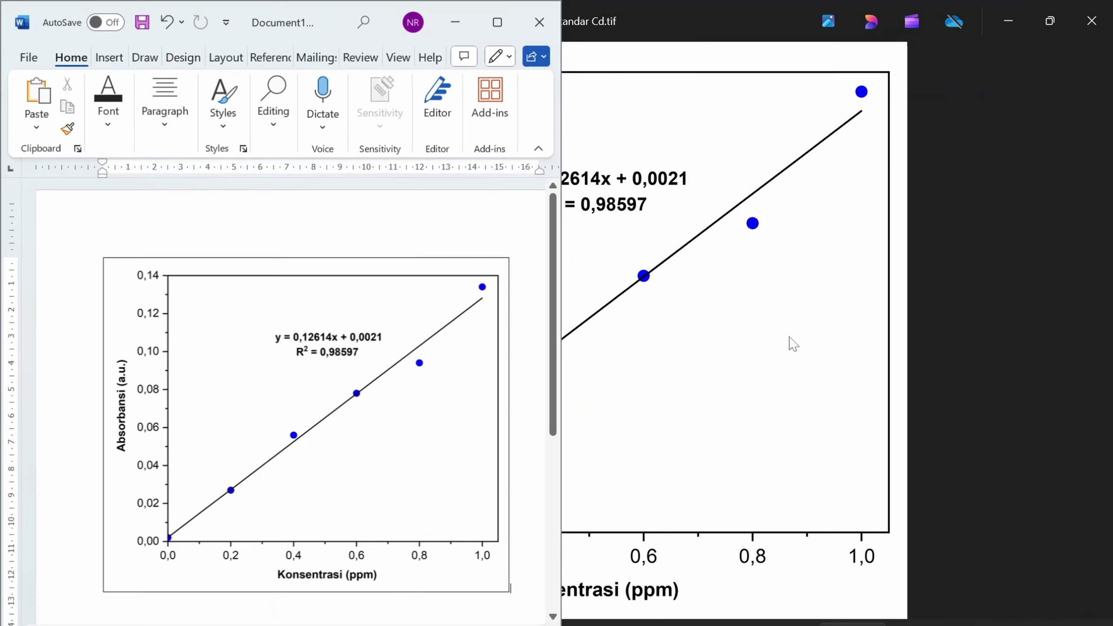
pyautogui.click(980, 337)
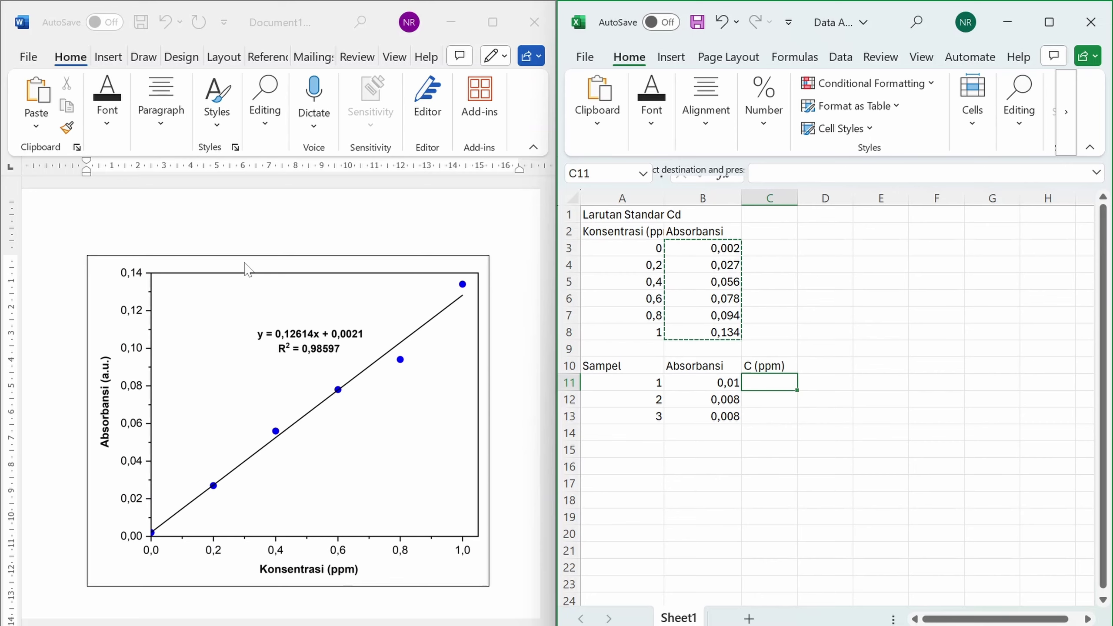
pyautogui.click(721, 384)
pyautogui.click(775, 381)
# Write the general line equation beside the data, with "y =" in D8 and "mx +c" in E8
pyautogui.click(839, 329)
pyautogui.hscroll(1, 839, 329)
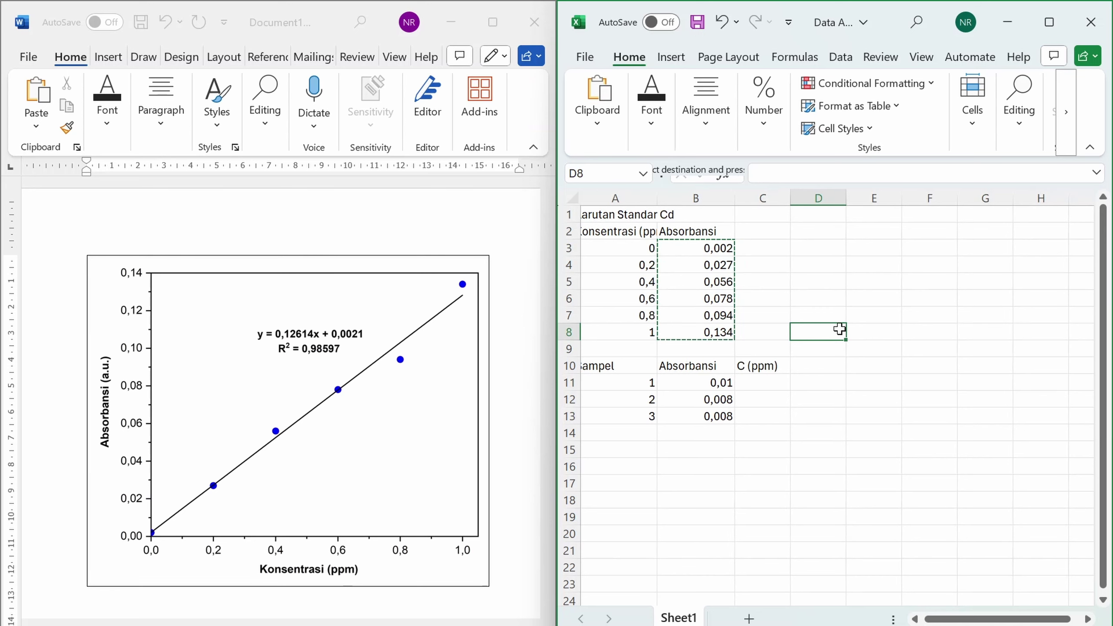
pyautogui.write('y =')
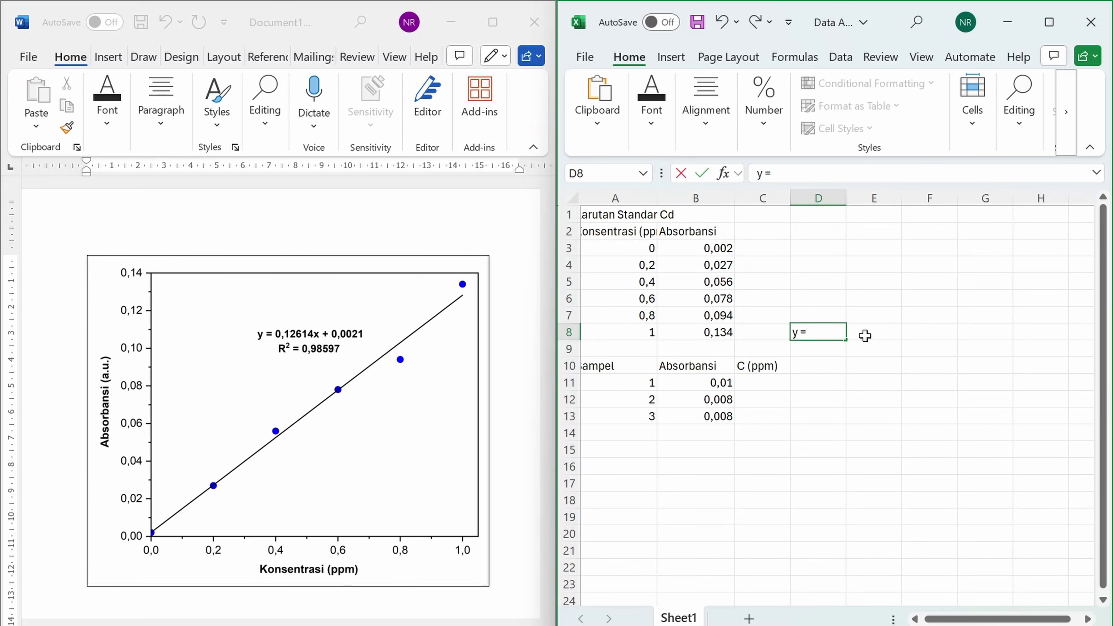
pyautogui.click(864, 335)
pyautogui.write('mx +')
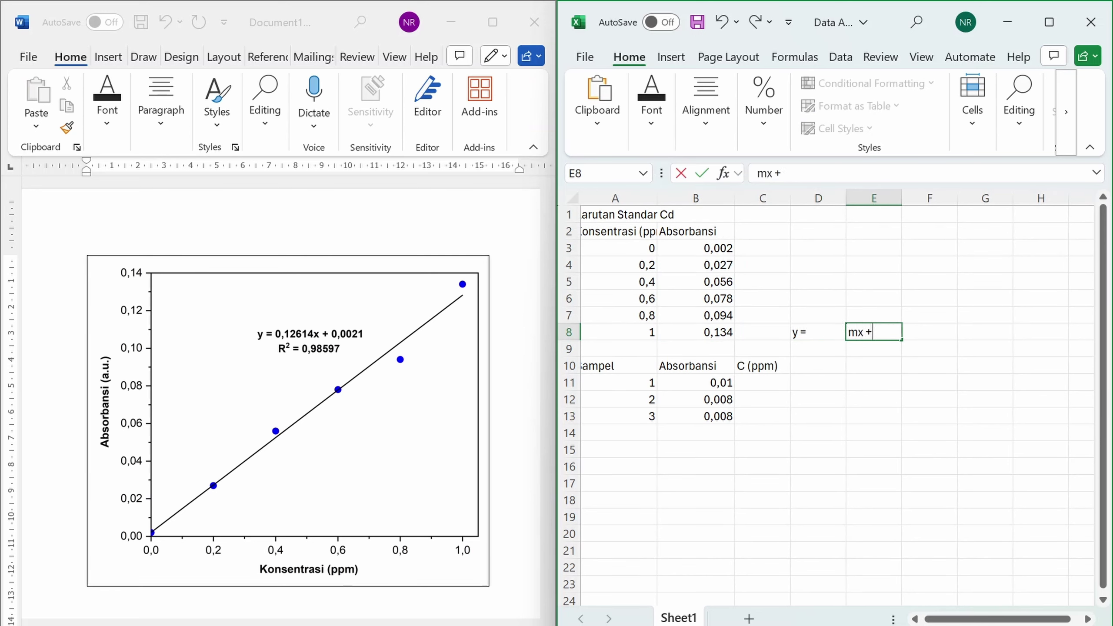
pyautogui.write('c')
pyautogui.press('Return')
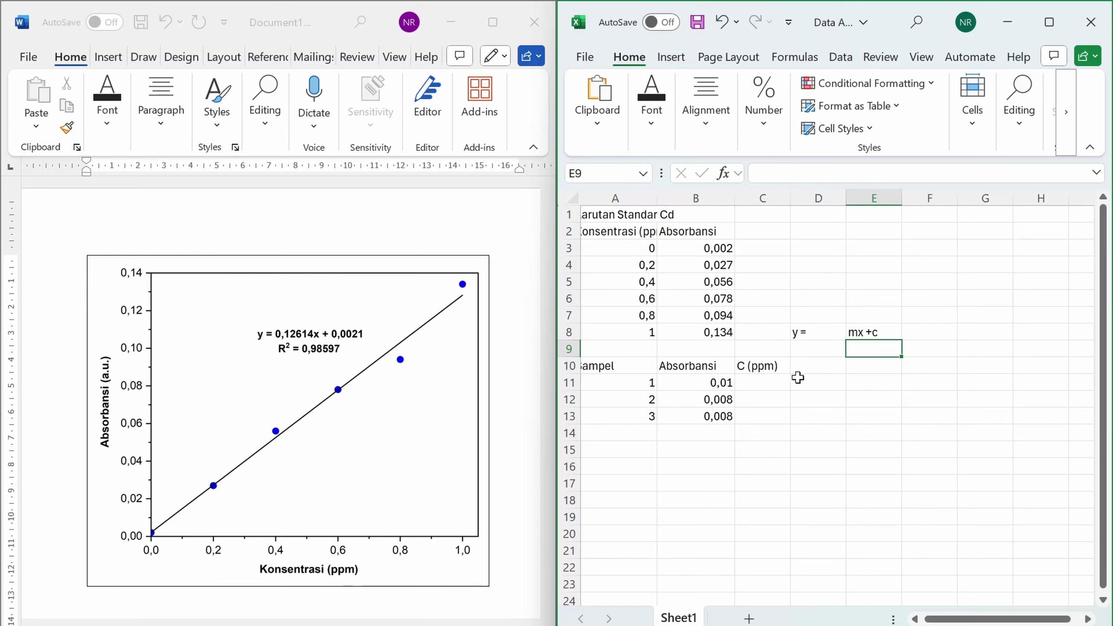
# Write the rearranged equation in row 9, with "y - c =" in D9 and "mx" in E9
pyautogui.click(820, 351)
pyautogui.click(886, 353)
pyautogui.write('mx')
pyautogui.press('BackSpace')
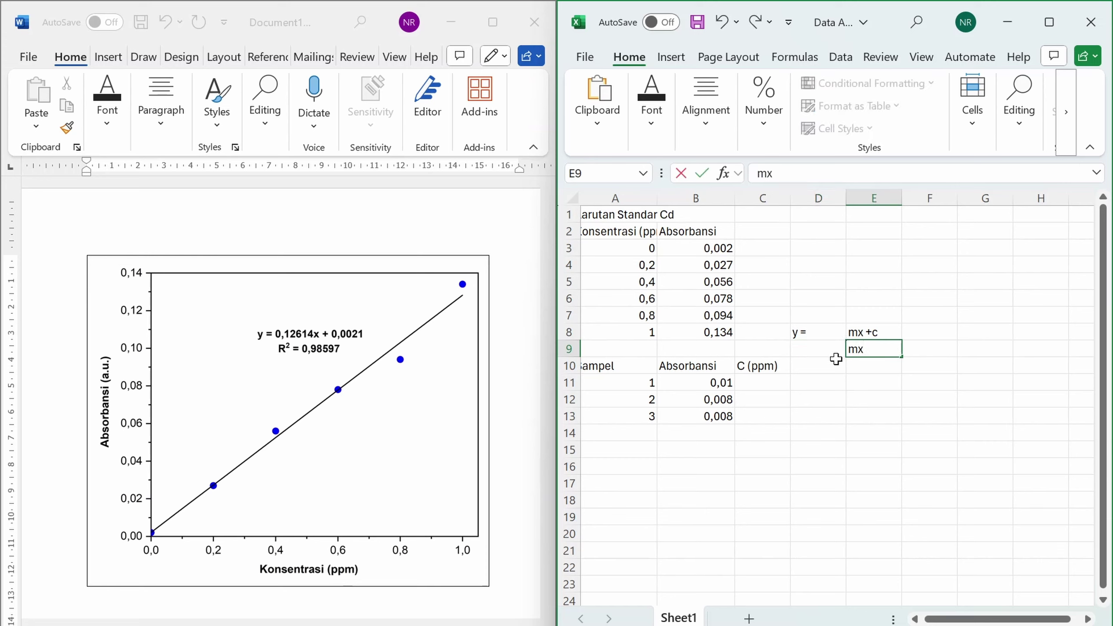
pyautogui.click(798, 349)
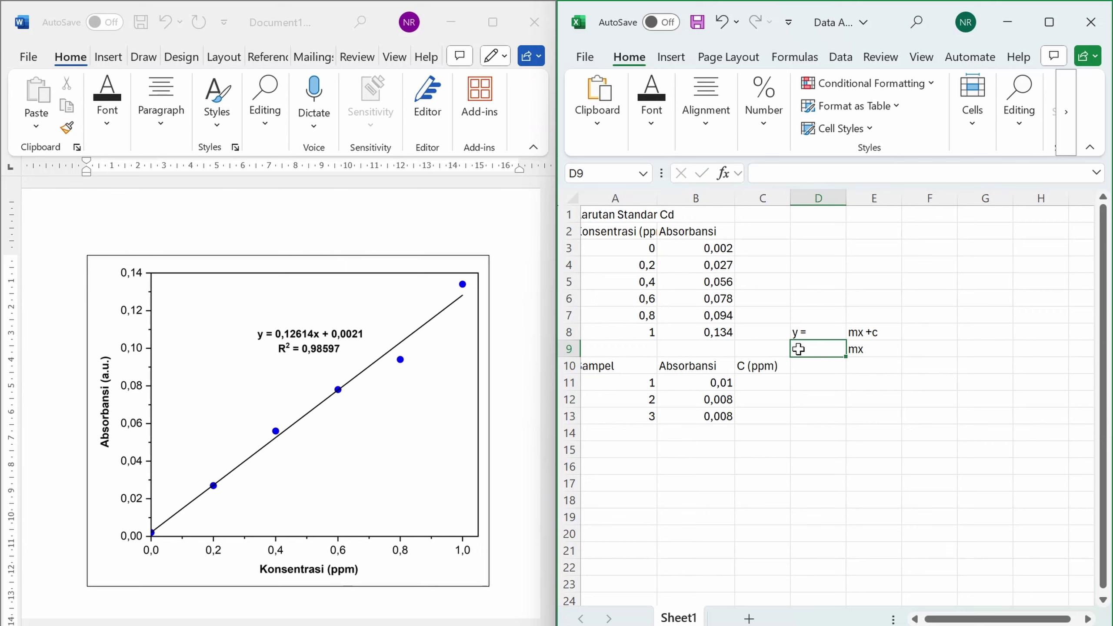
pyautogui.write('y')
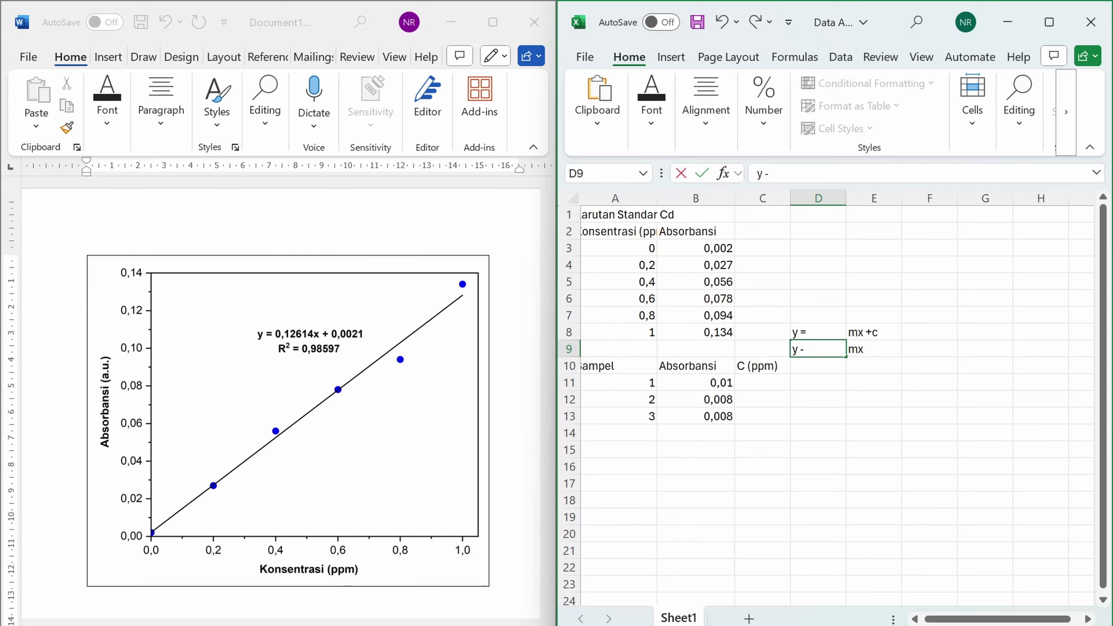
pyautogui.write(' - c =')
pyautogui.press('Return')
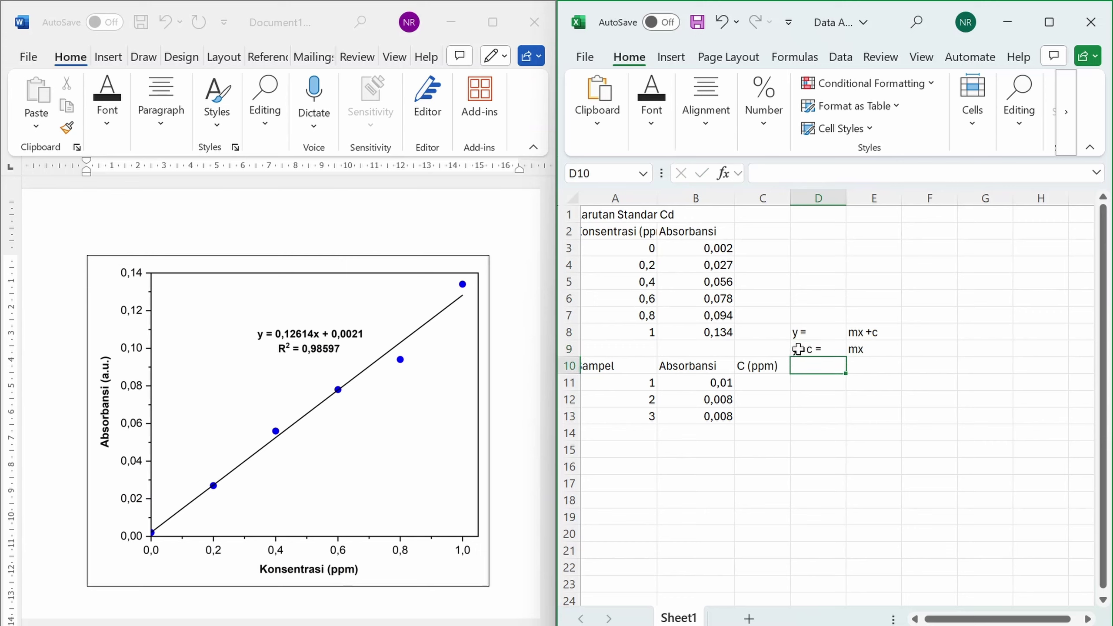
# Write the equation solved for x in row 9, with "x =" in G9 and "(y-c)/m" in H9
pyautogui.click(1007, 349)
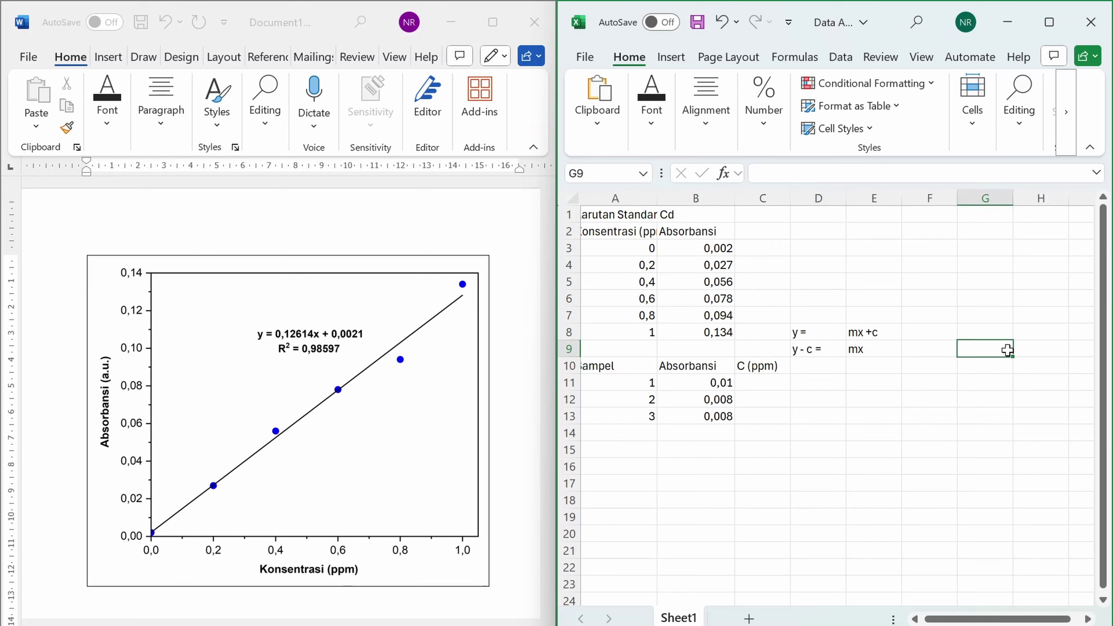
pyautogui.write('x =')
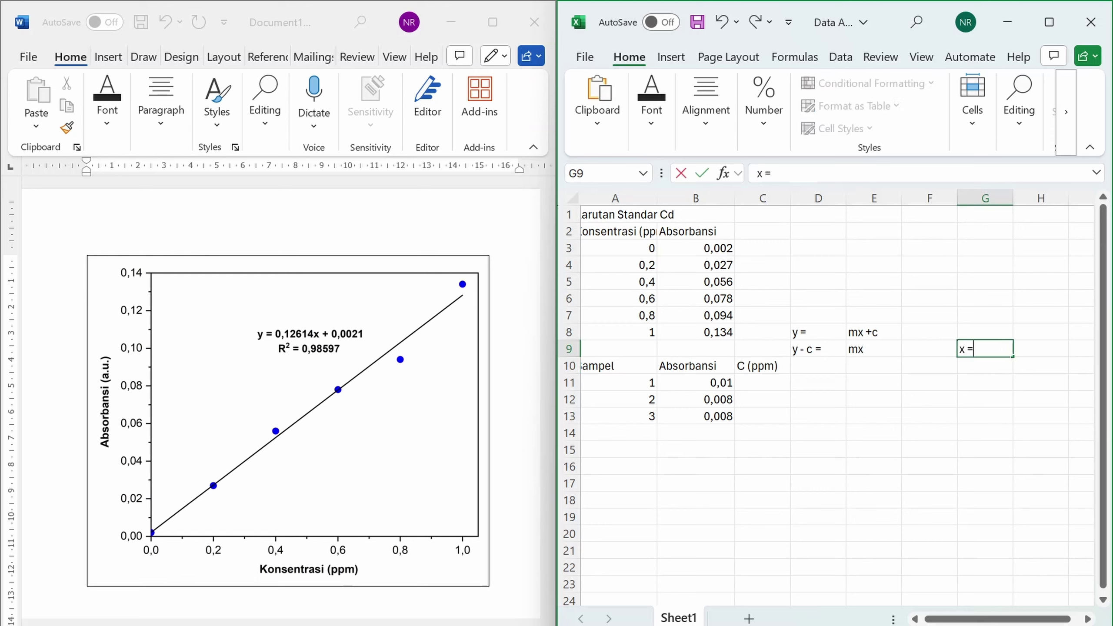
pyautogui.press('Return')
pyautogui.click(1031, 353)
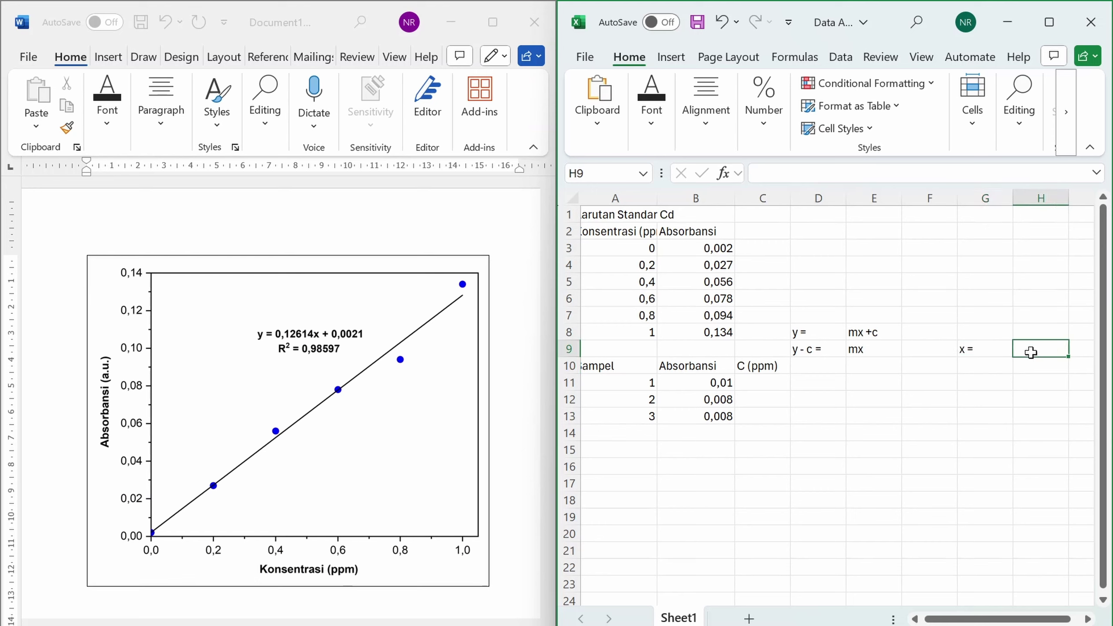
pyautogui.write('y-c)')
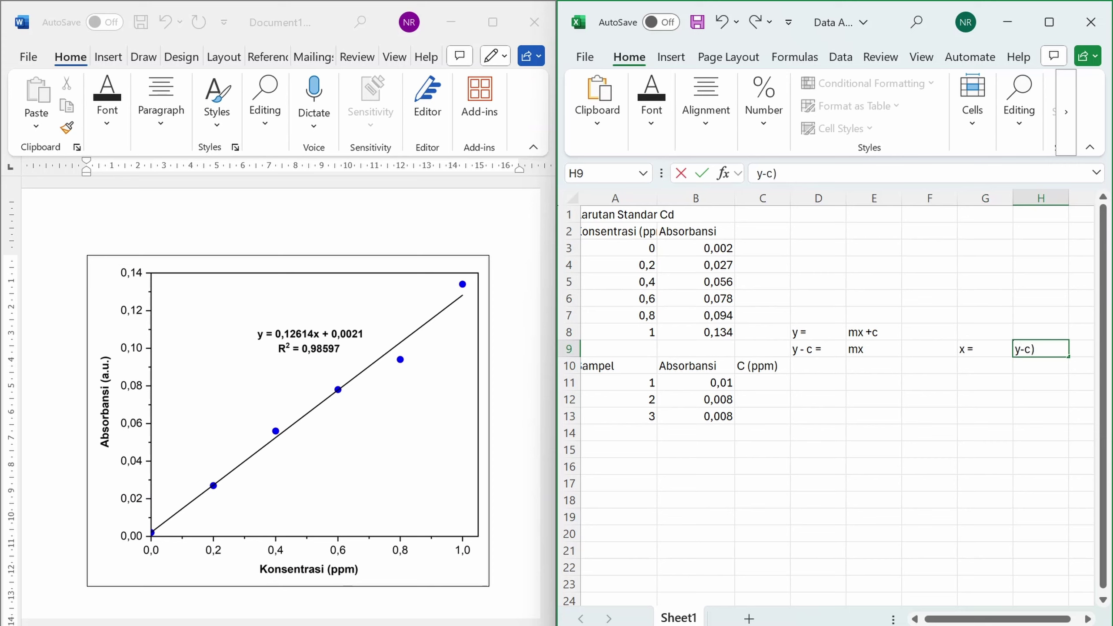
pyautogui.click(761, 173)
pyautogui.write('(')
pyautogui.press('Return')
# Calculate sample 1's concentration in C11 with the formula =(B11-0,0021)/0,12614
pyautogui.click(772, 382)
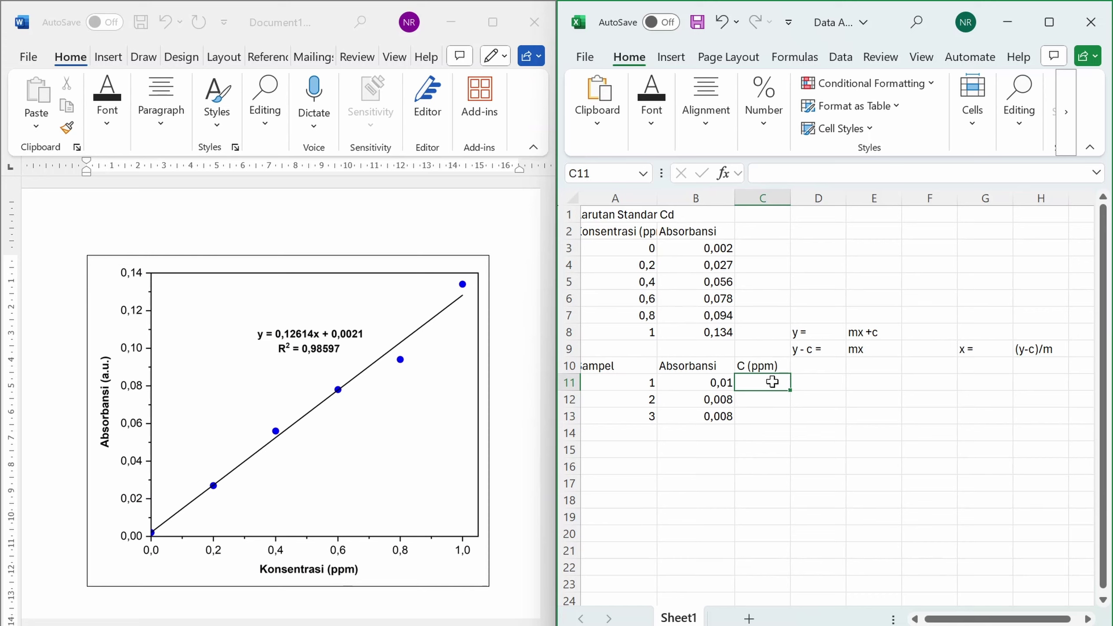
pyautogui.write('=')
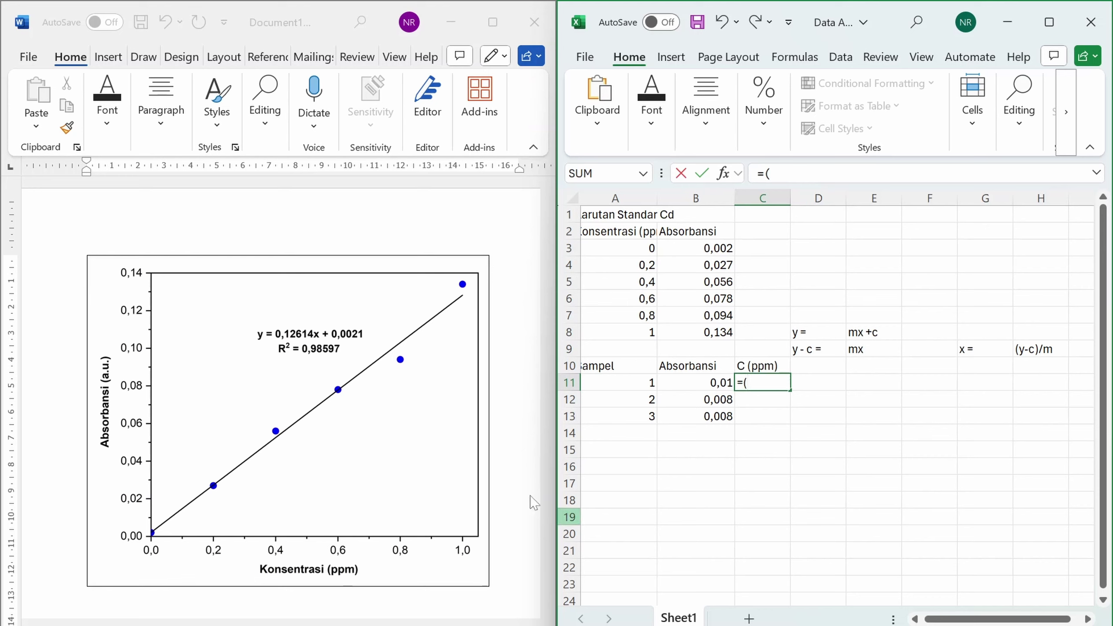
pyautogui.write('(')
pyautogui.click(723, 388)
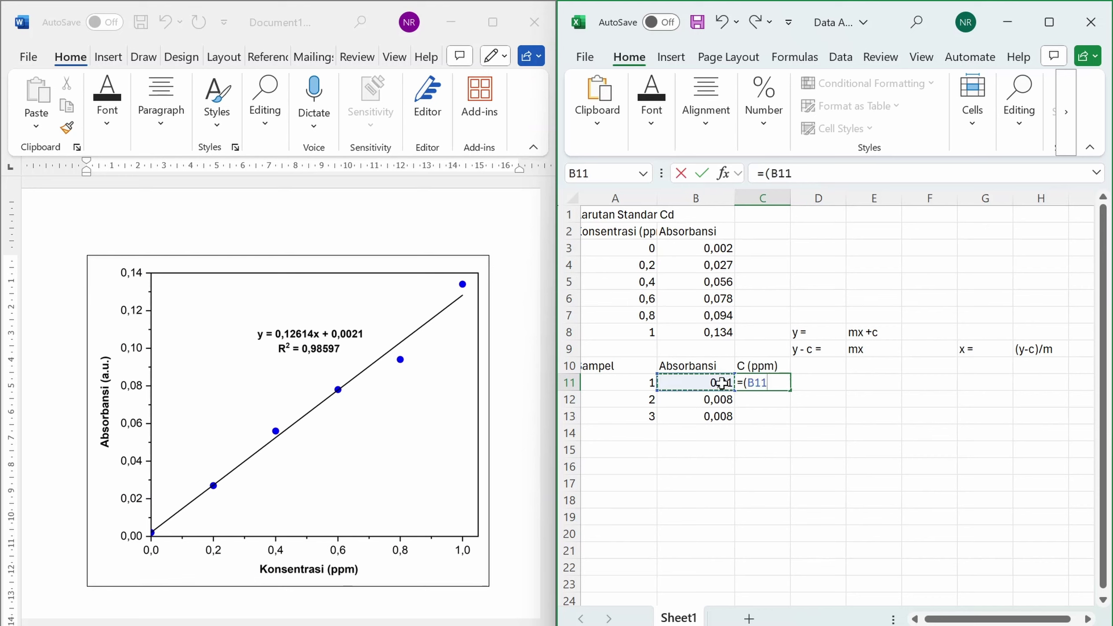
pyautogui.write('-0,0021)/0,12614')
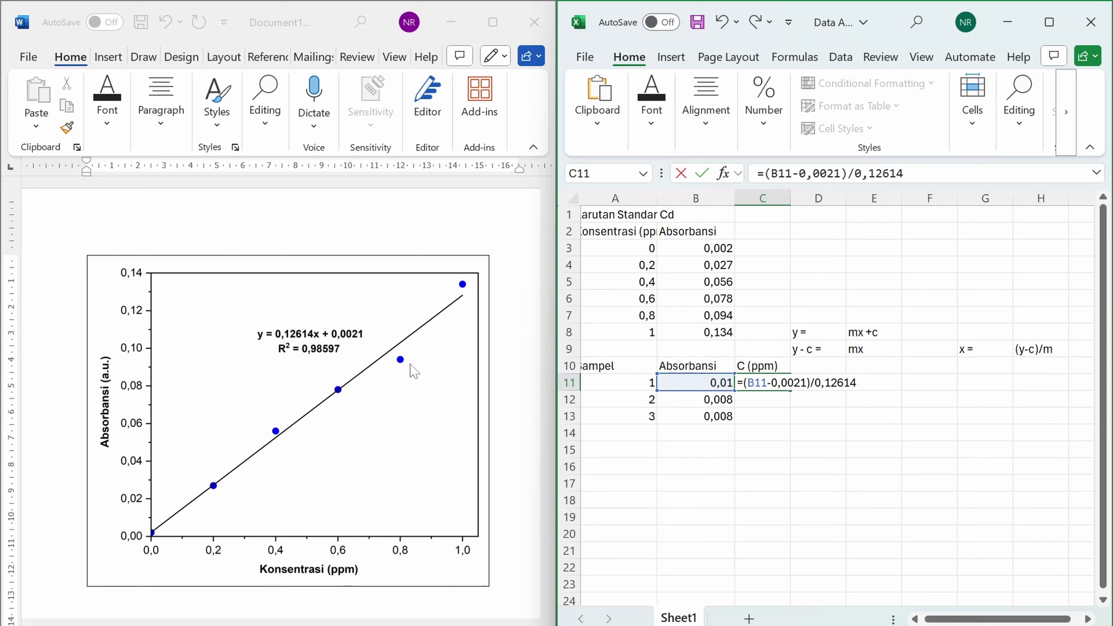
pyautogui.press('Return')
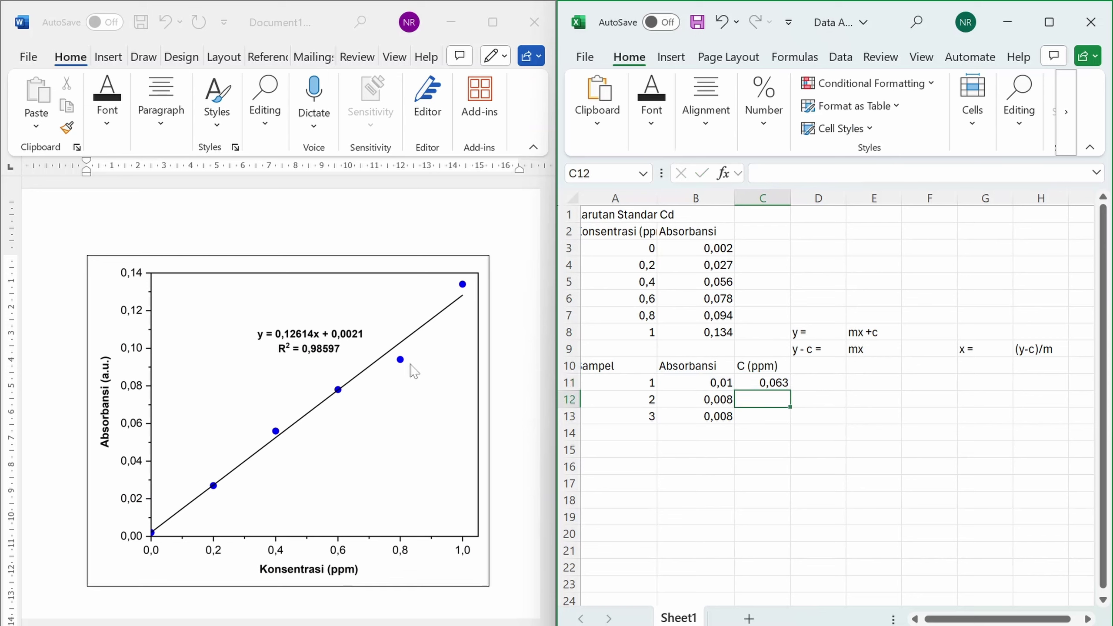
# Fill the concentration formula from C11 down to C13 for samples 2 and 3
pyautogui.click(778, 382)
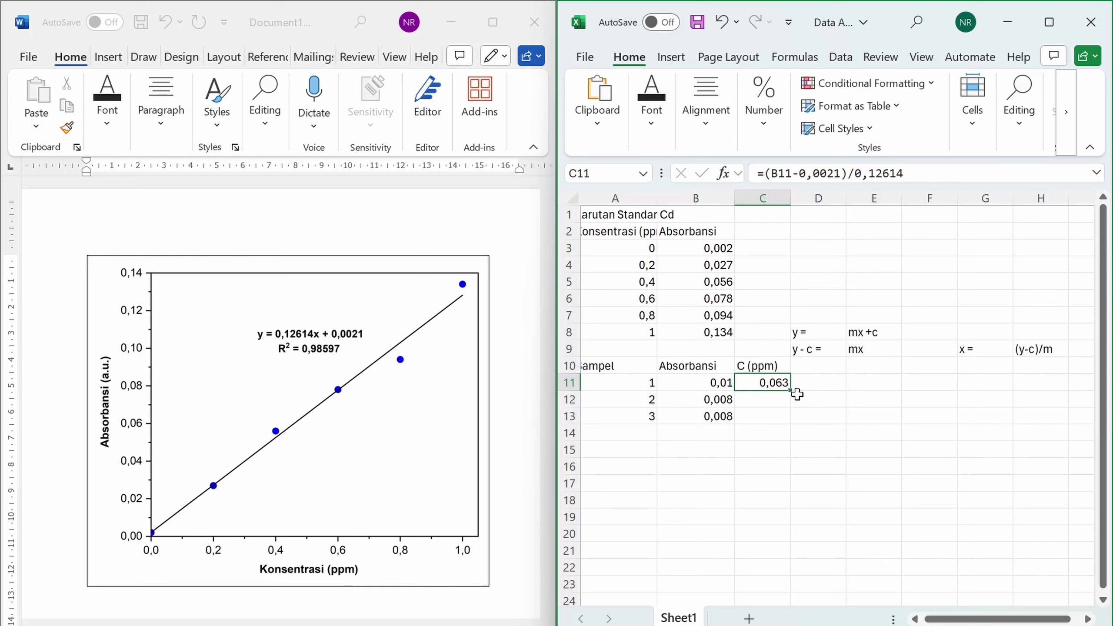
pyautogui.moveTo(789, 393); pyautogui.dragTo(782, 420)
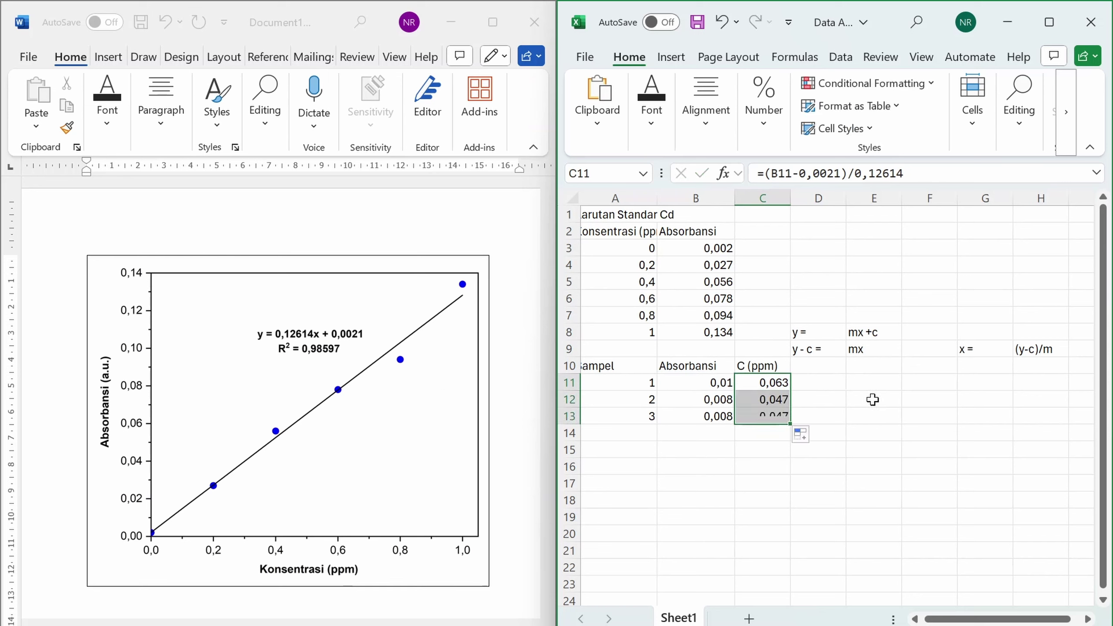
pyautogui.click(872, 400)
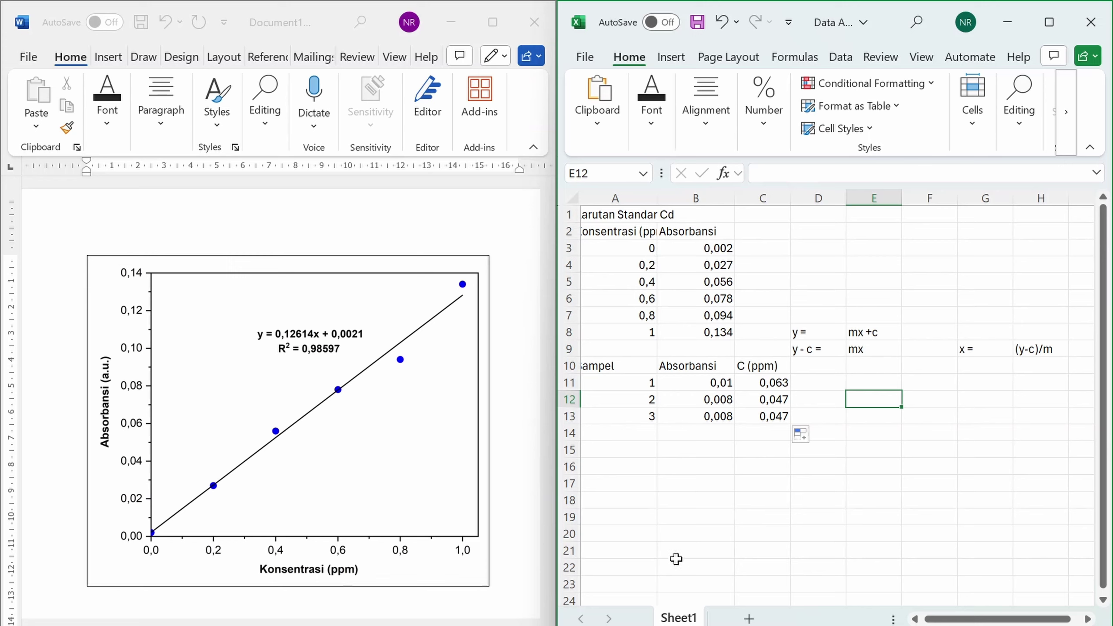
pyautogui.click(624, 384)
pyautogui.click(636, 396)
pyautogui.click(651, 432)
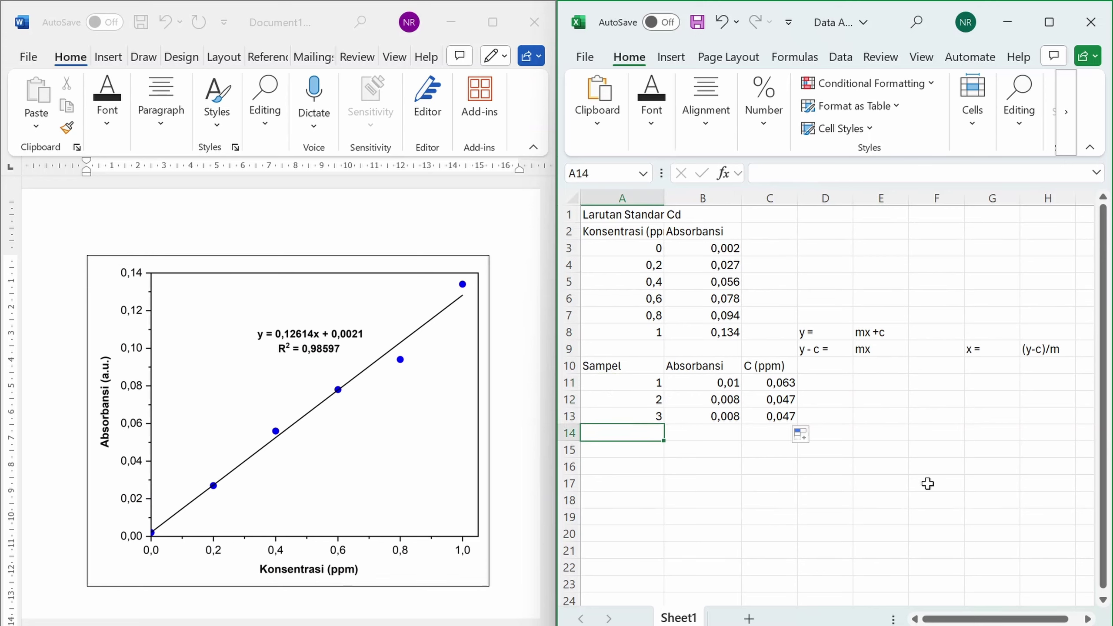
# Make the calculated sample concentrations in C11:C13 bold and deselect them
pyautogui.click(868, 492)
pyautogui.moveTo(779, 382); pyautogui.dragTo(786, 419)
pyautogui.click(651, 101)
pyautogui.click(644, 204)
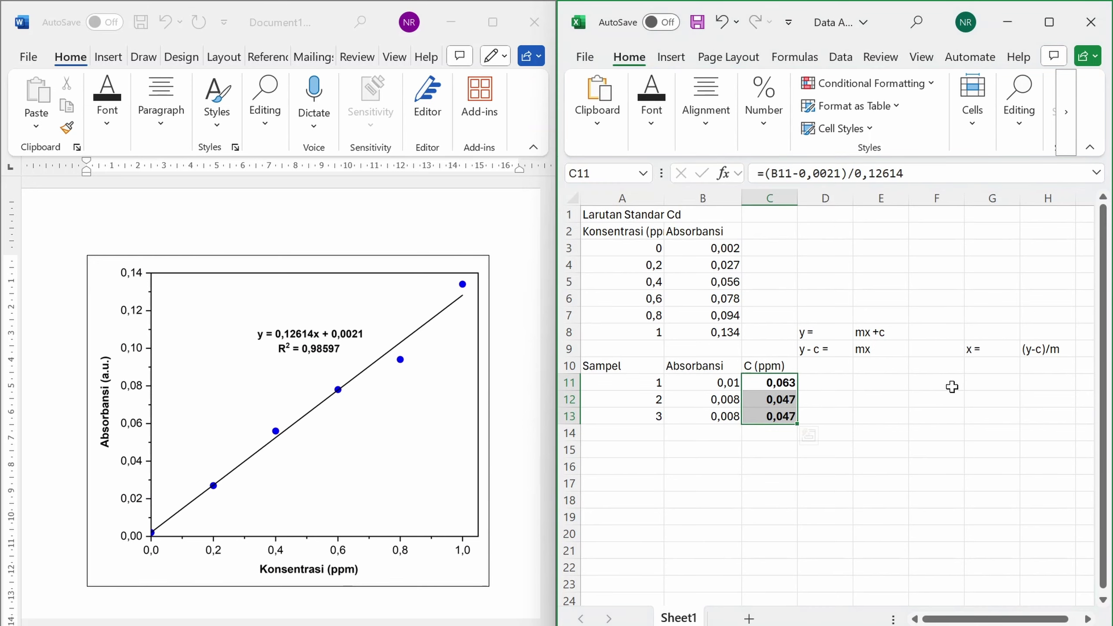
pyautogui.click(901, 430)
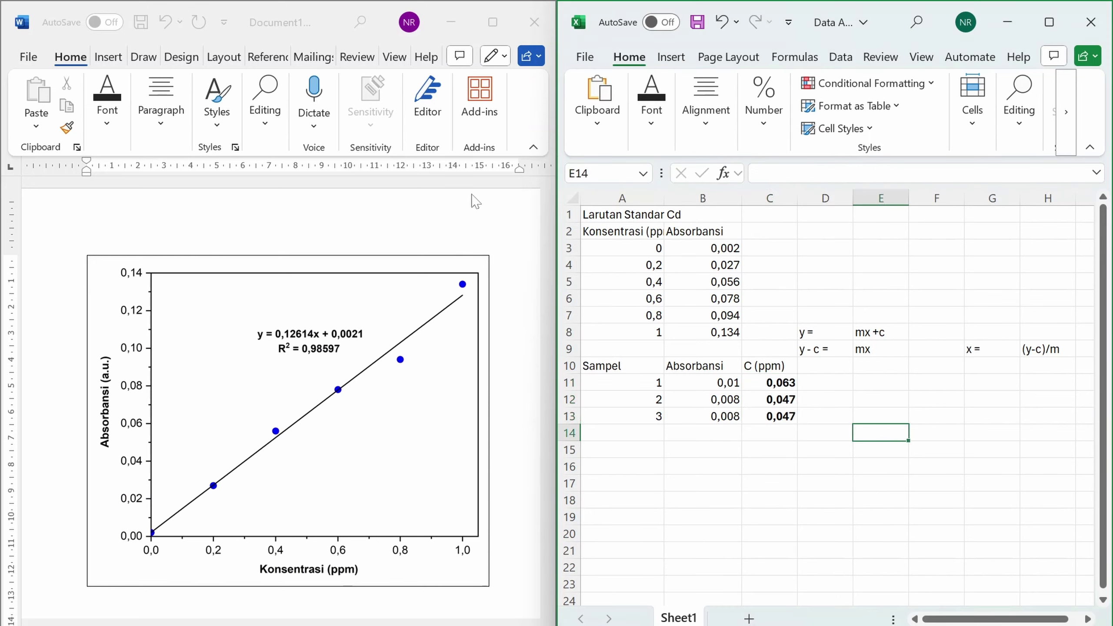
pyautogui.click(467, 207)
pyautogui.click(880, 434)
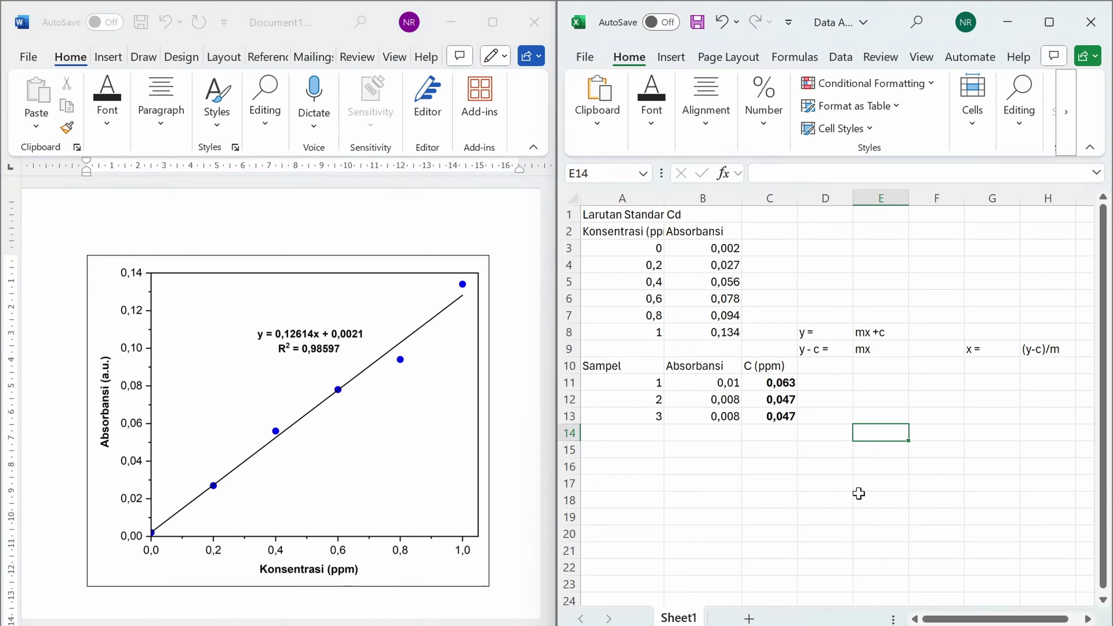